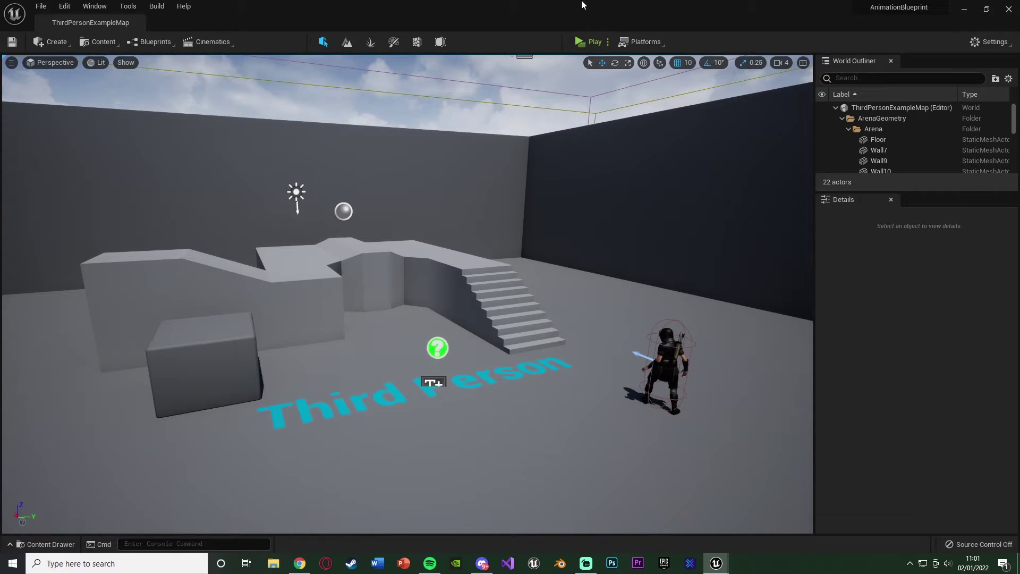
Step: Play-test the level by walking, running and jumping the archer character around the arena, and end the preview
left_click(583, 43)
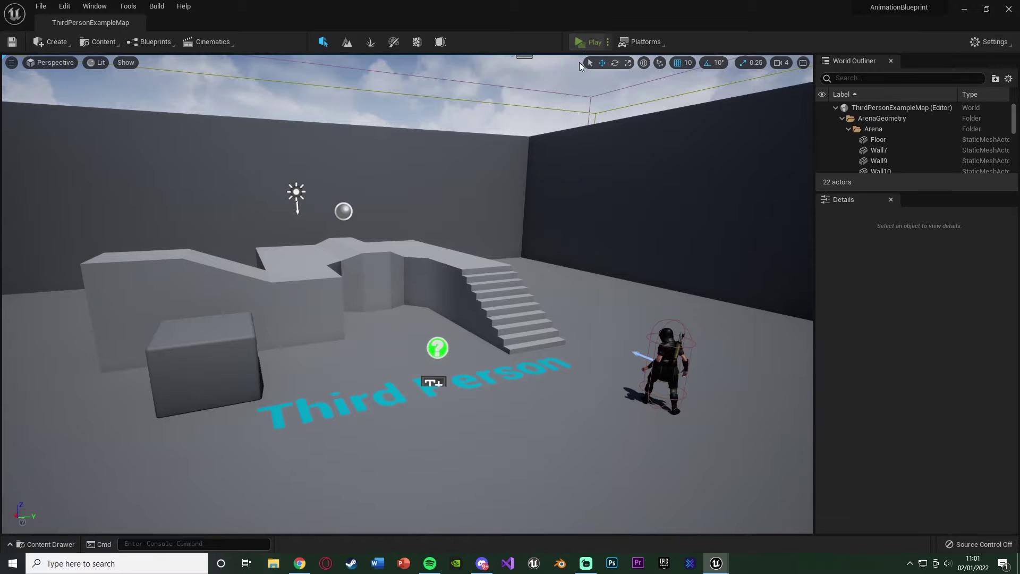
left_click(547, 320)
key("w")
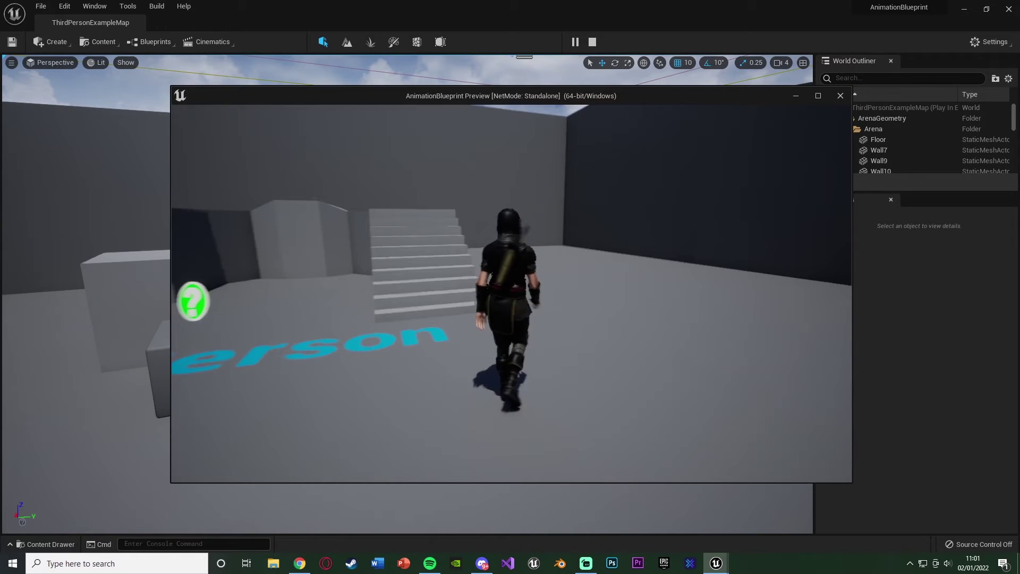
key("w")
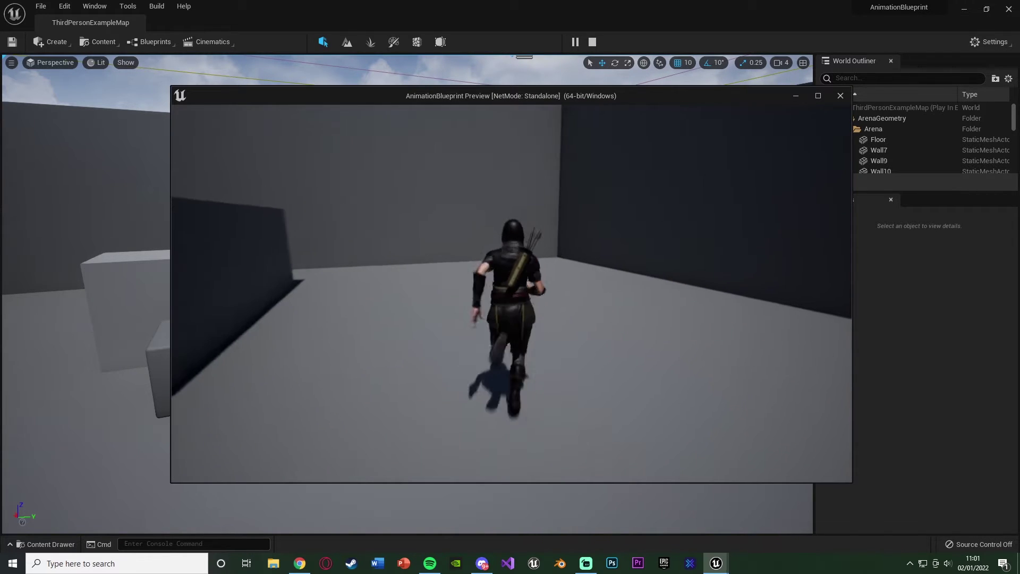
key("w")
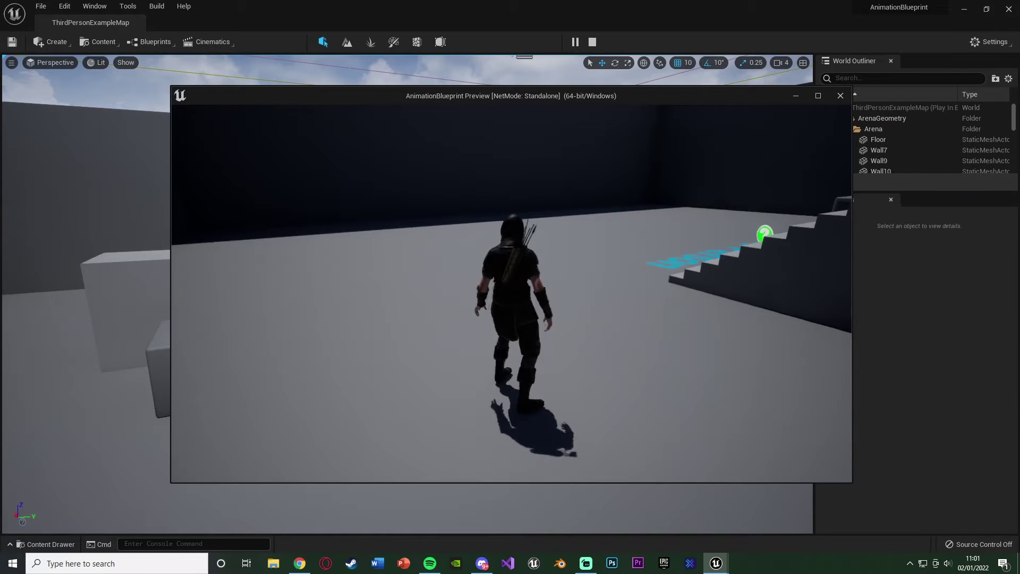
key("w")
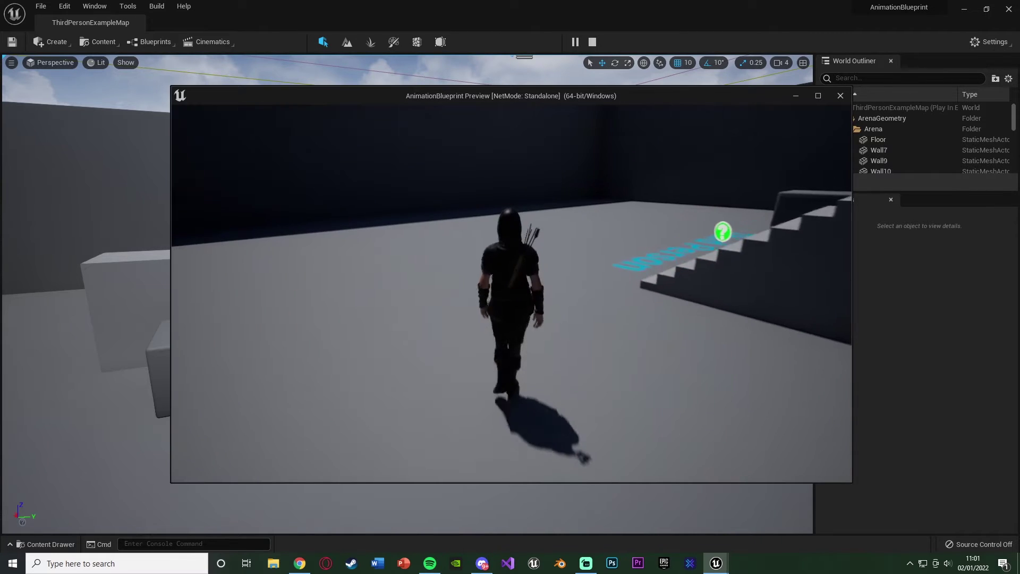
key("w")
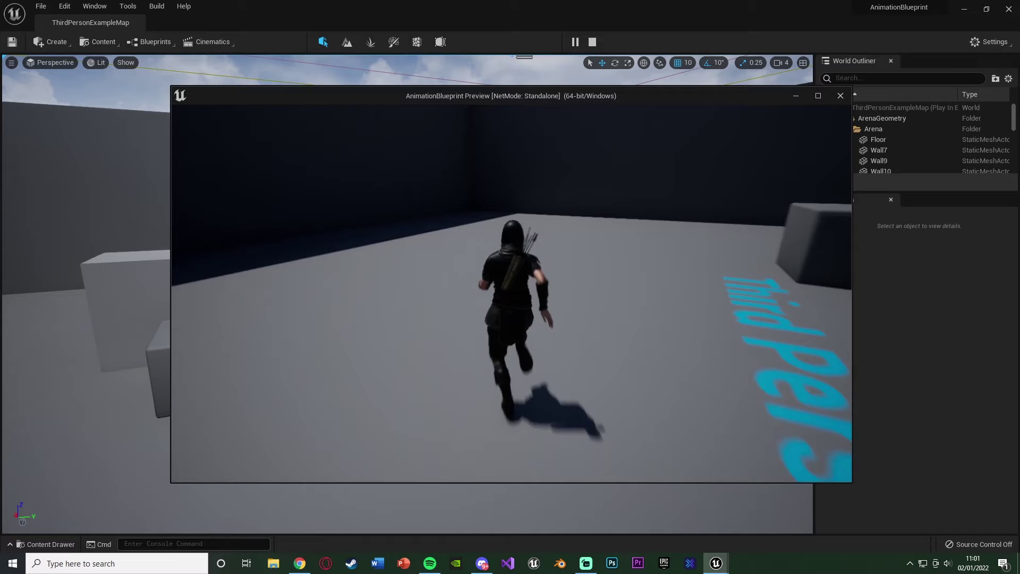
key("space")
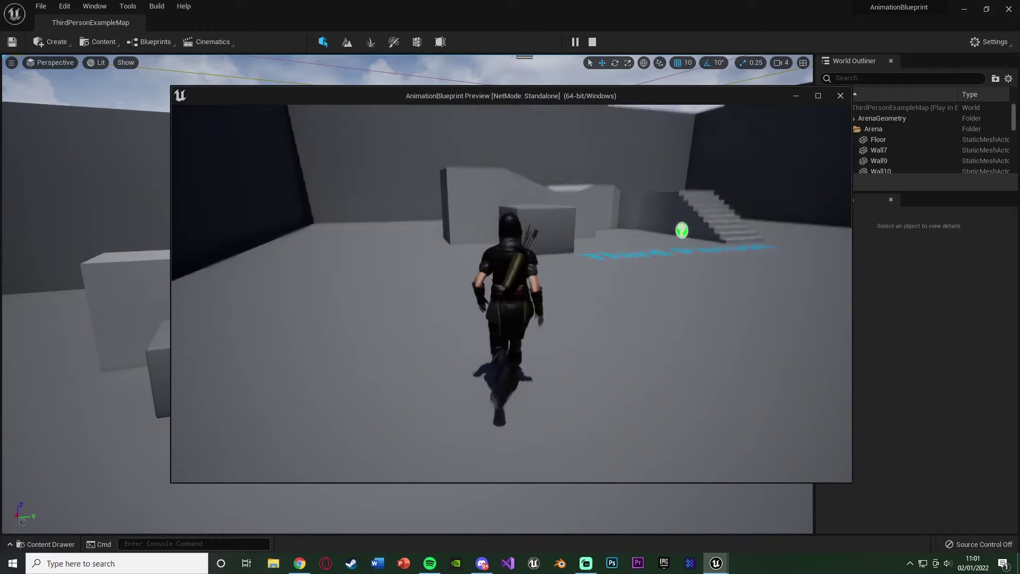
key("space")
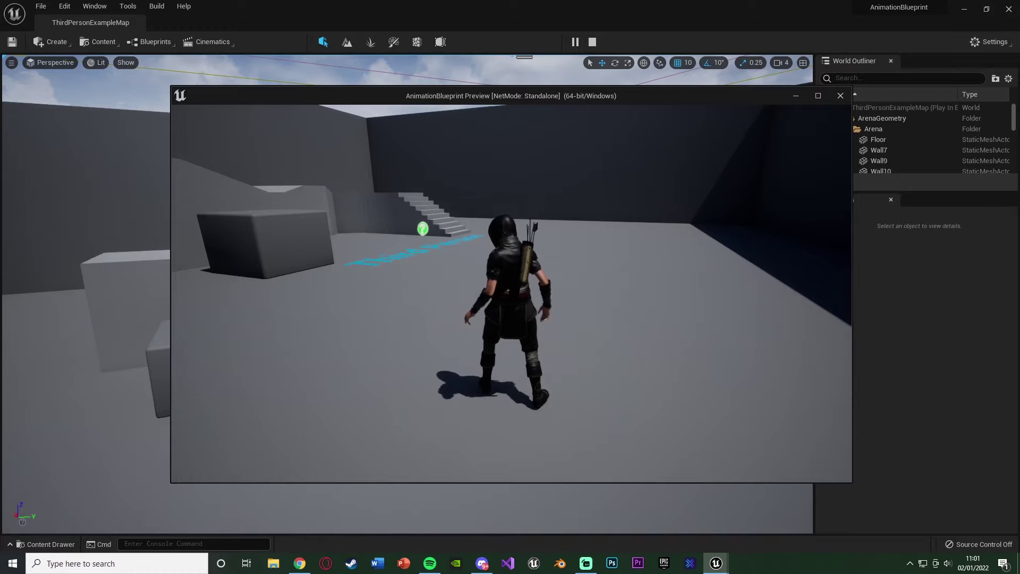
key("w")
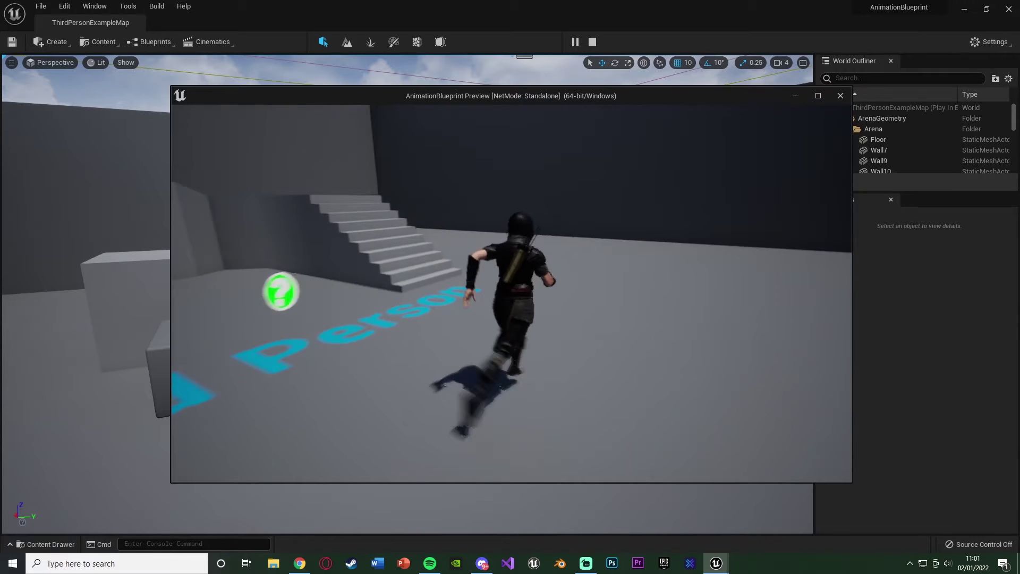
key("d")
key("s")
key("a")
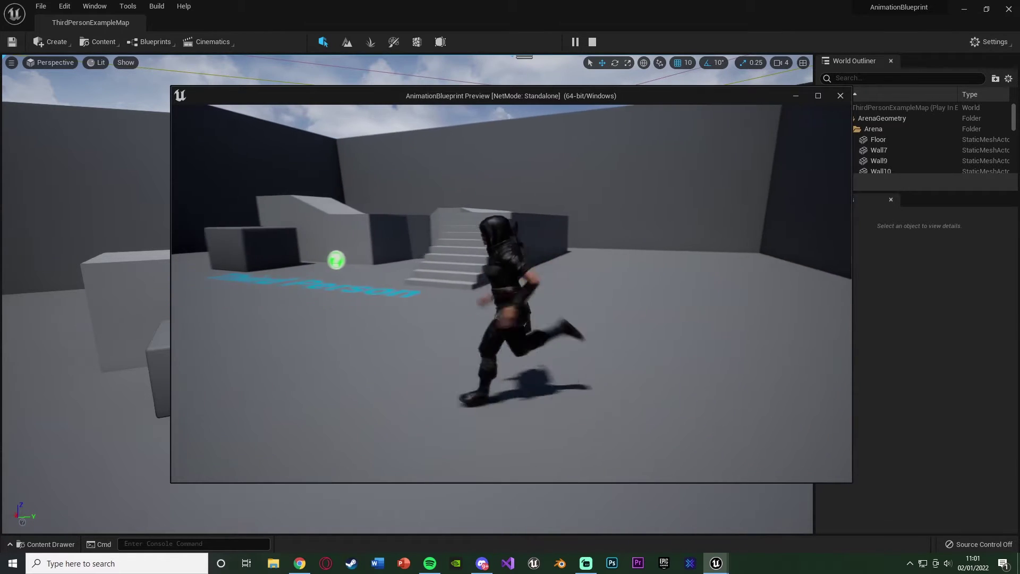
key("space")
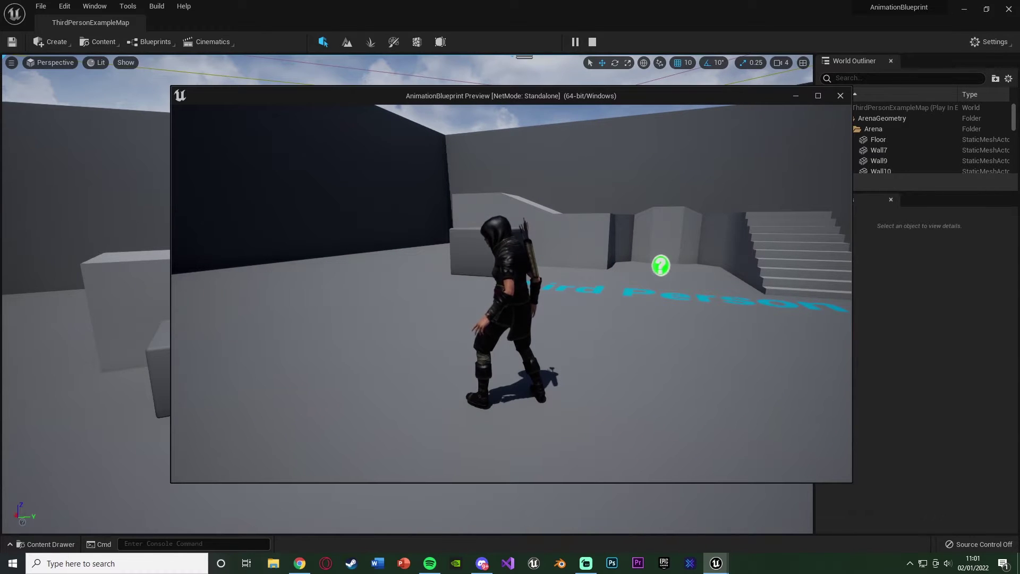
key("w")
key("space")
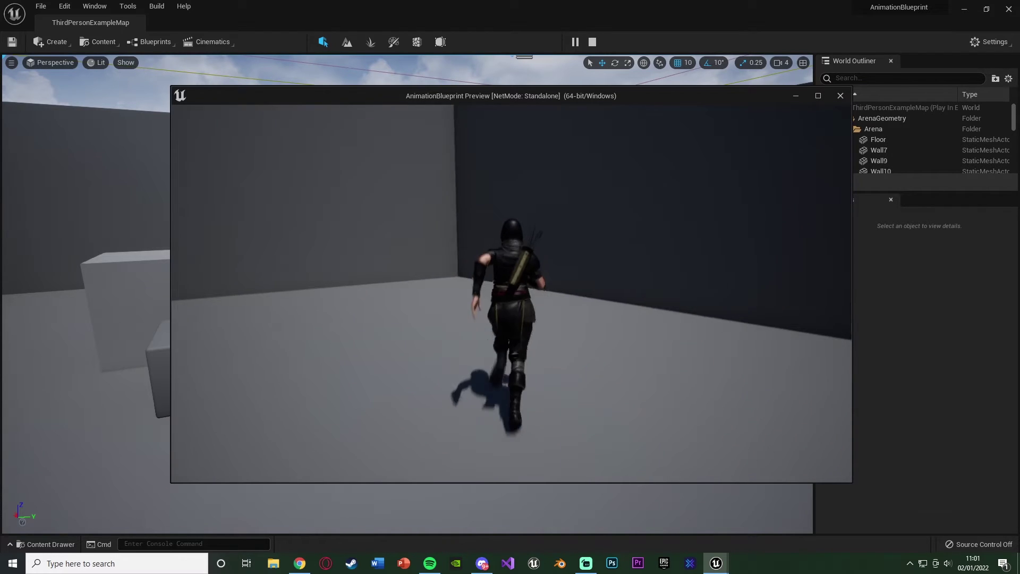
key("d")
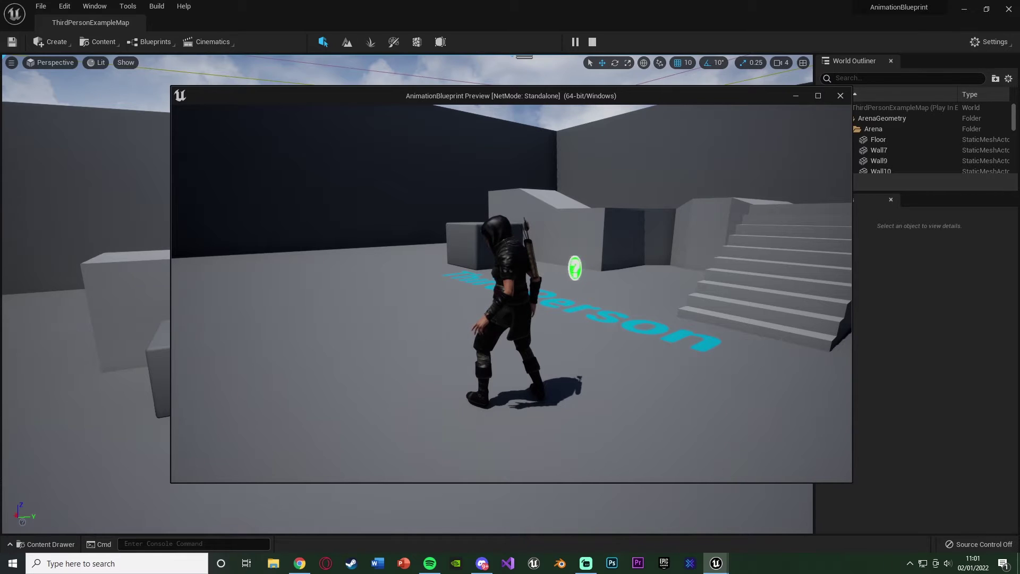
key("w")
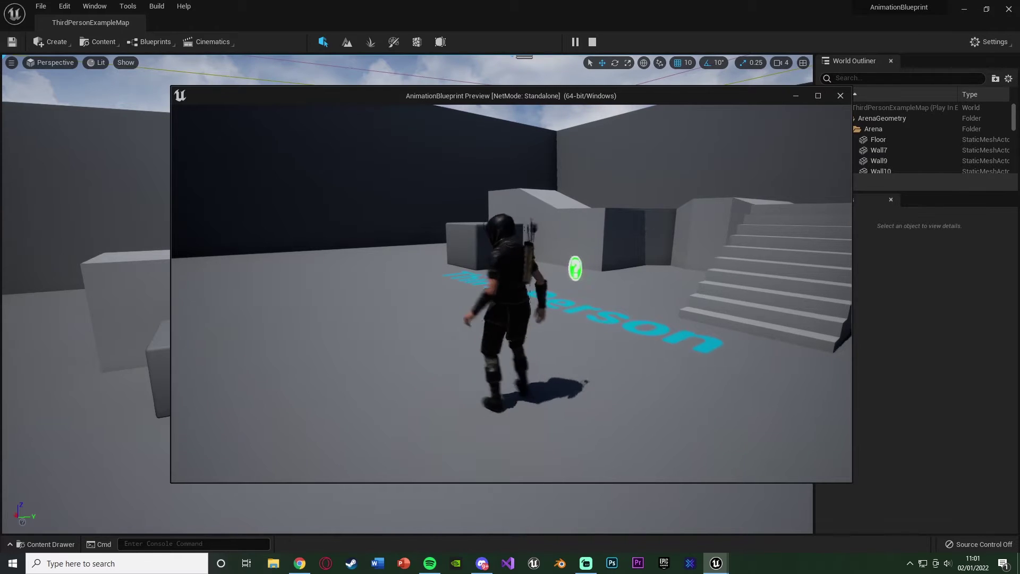
key("a")
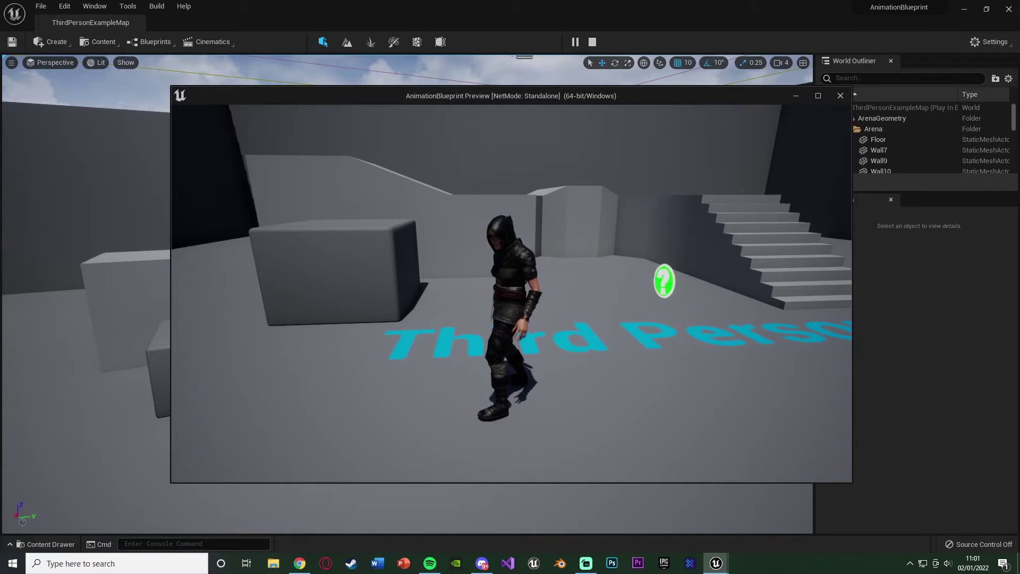
key("s")
key("d")
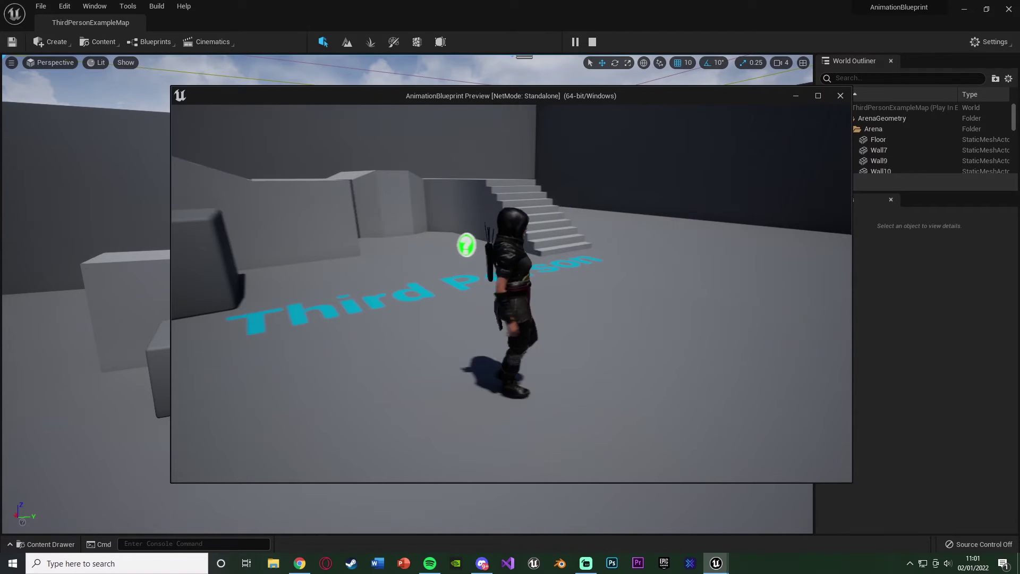
key("Escape")
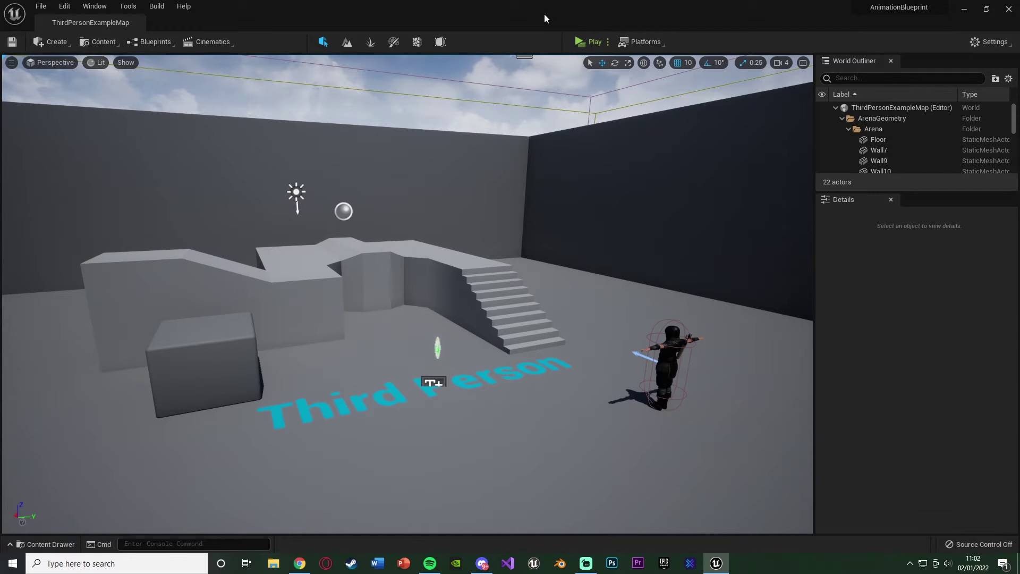
Step: Open the Animations folder inside the project's Erika content folder
key("ctrl+space")
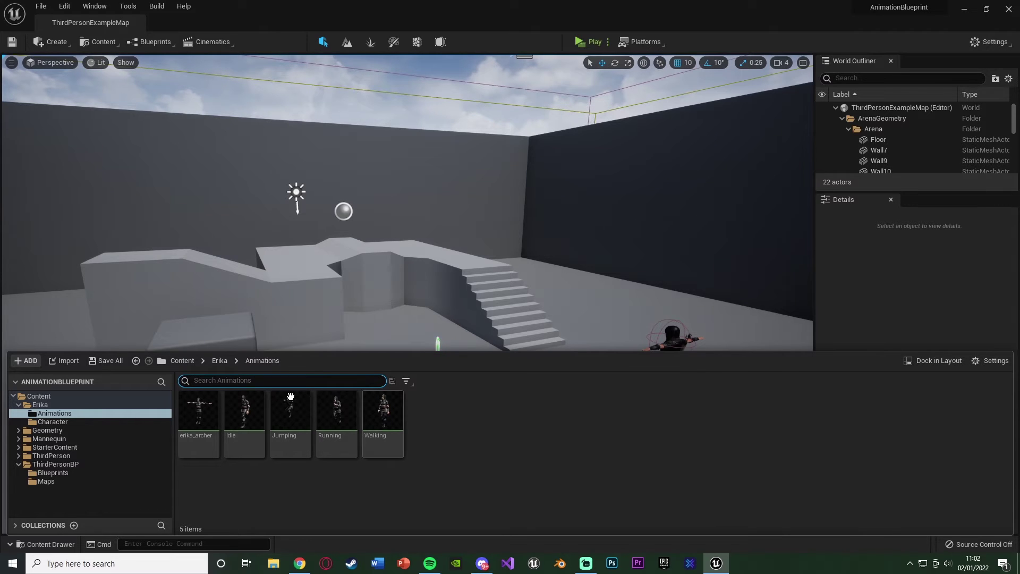
left_click(184, 361)
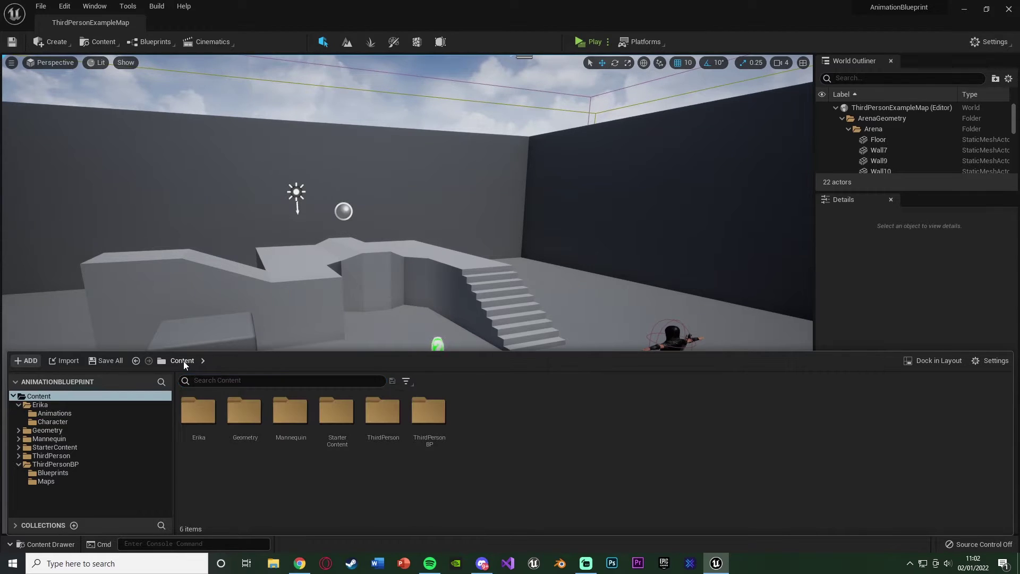
left_click(190, 415)
double_click(190, 415)
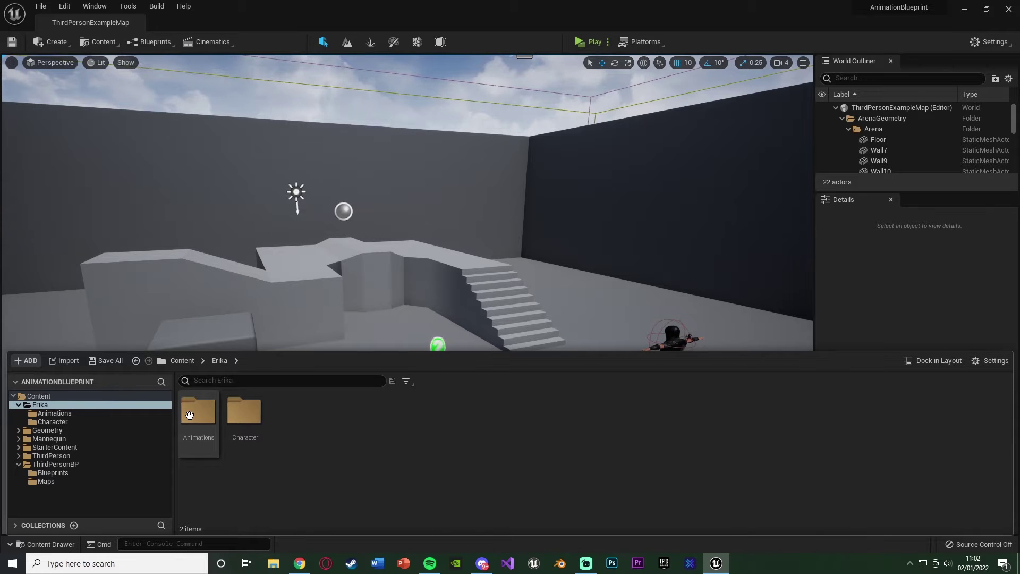
double_click(190, 415)
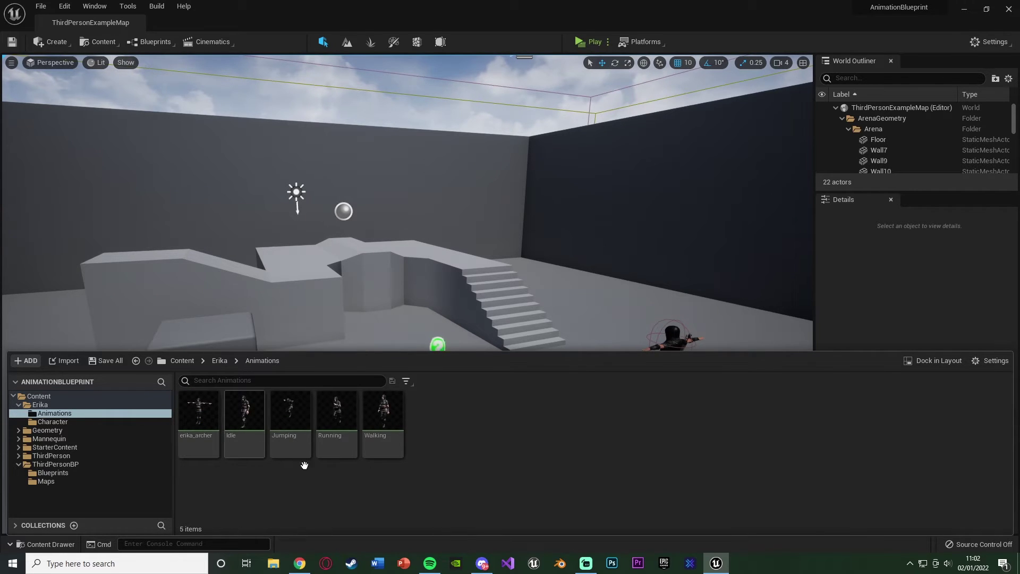
Step: Create an Animation Blueprint targeting the erika_archer skeleton in the Animations folder and name it ErikaAnimBP
right_click(443, 422)
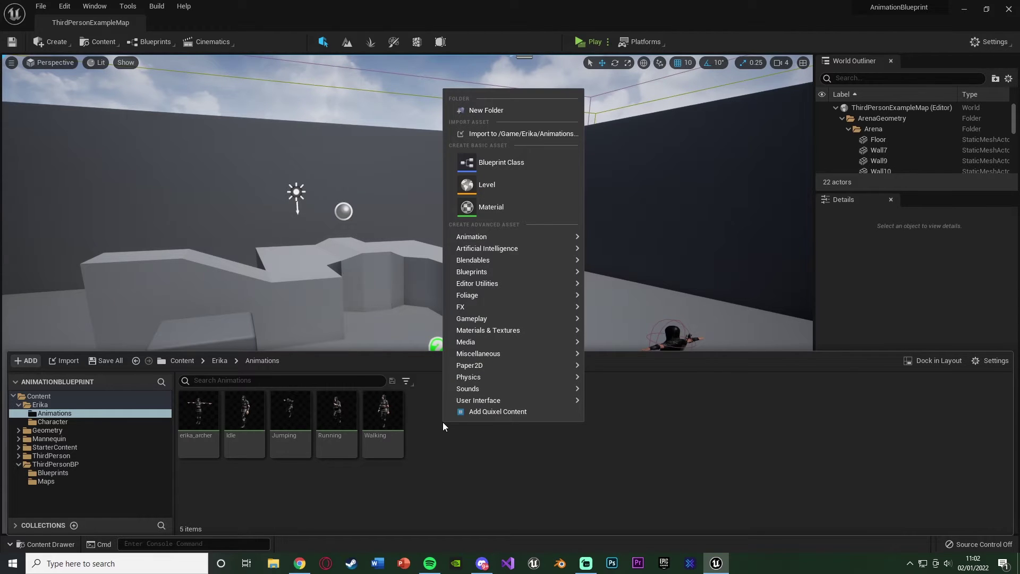
mouse_move(498, 236)
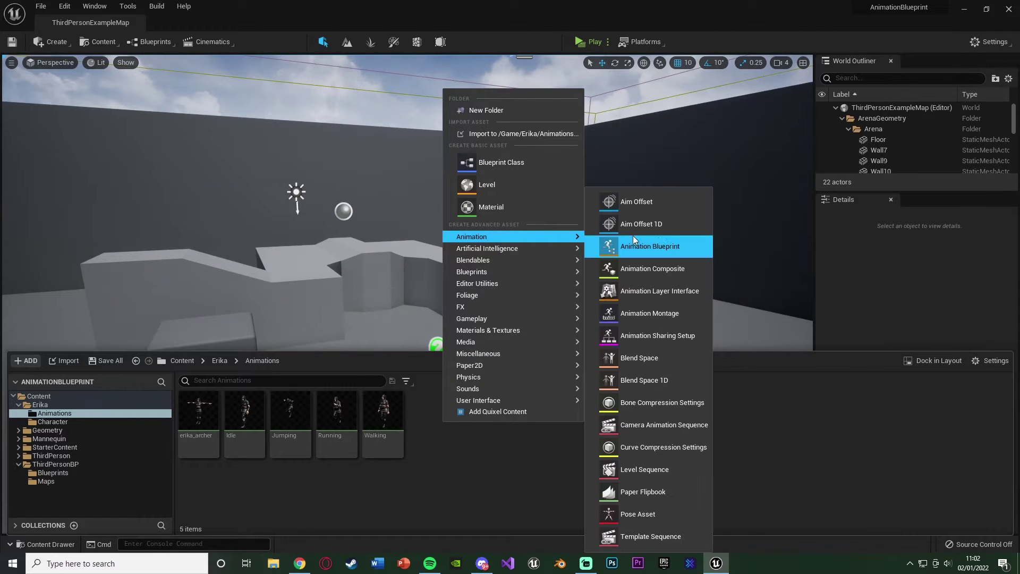
left_click(666, 244)
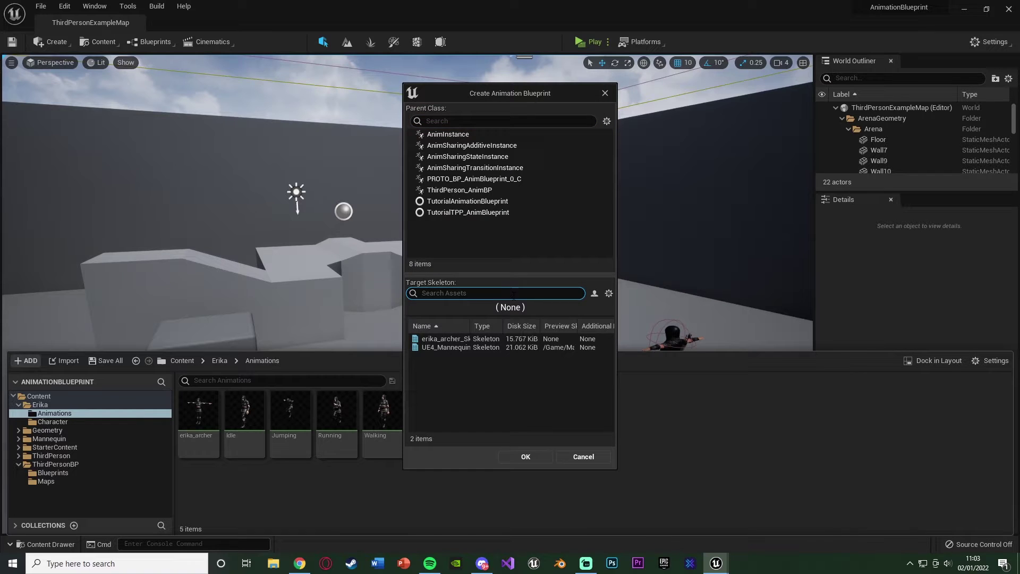
left_click(469, 338)
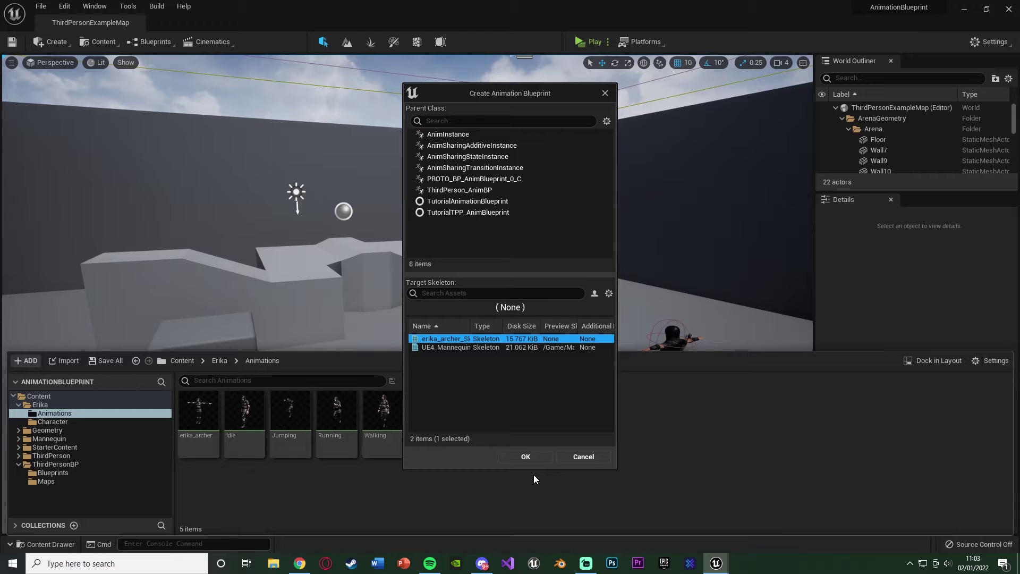
left_click(525, 457)
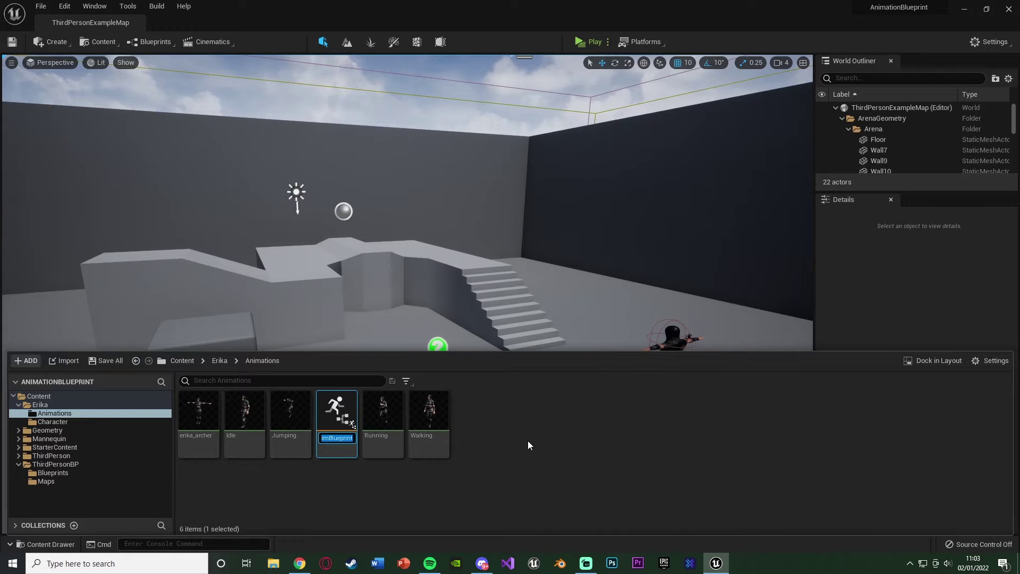
type("ErikaAnimBP")
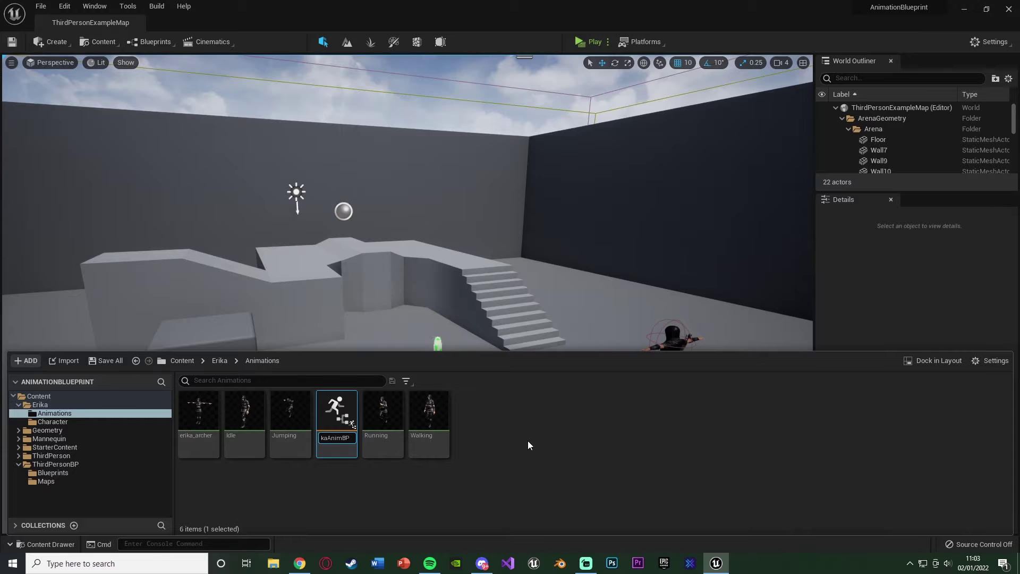
key("Return")
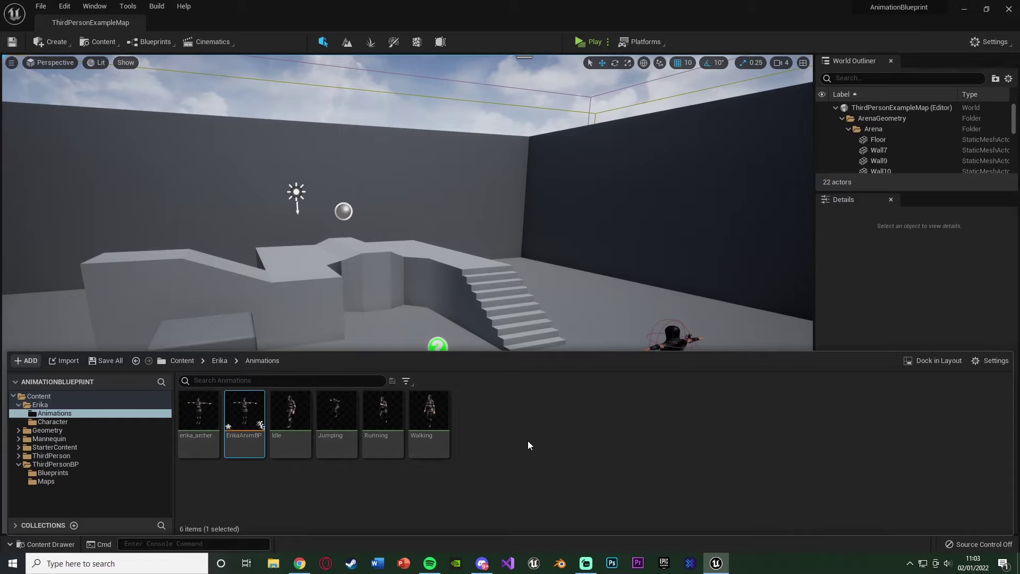
Step: Open the ErikaAnimBP animation blueprint and make room beside the Output Pose node in its AnimGraph
key("Return")
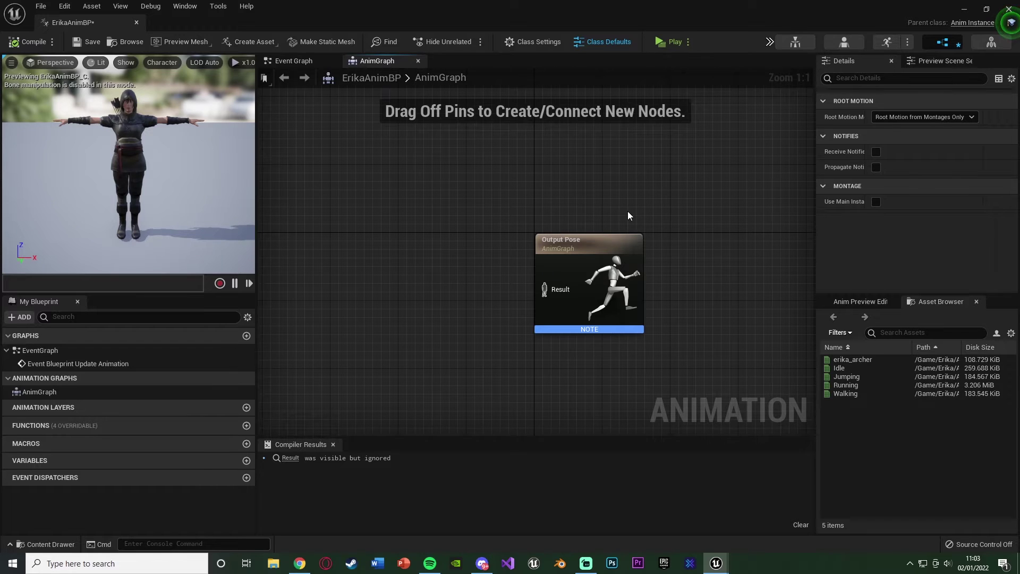
left_click_drag(514, 170, 698, 378)
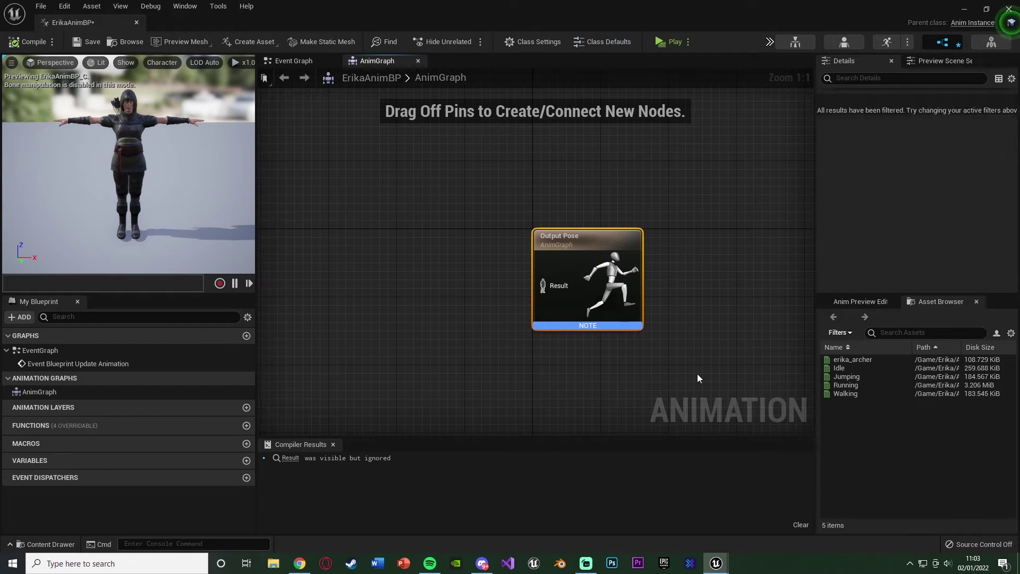
left_click(698, 378)
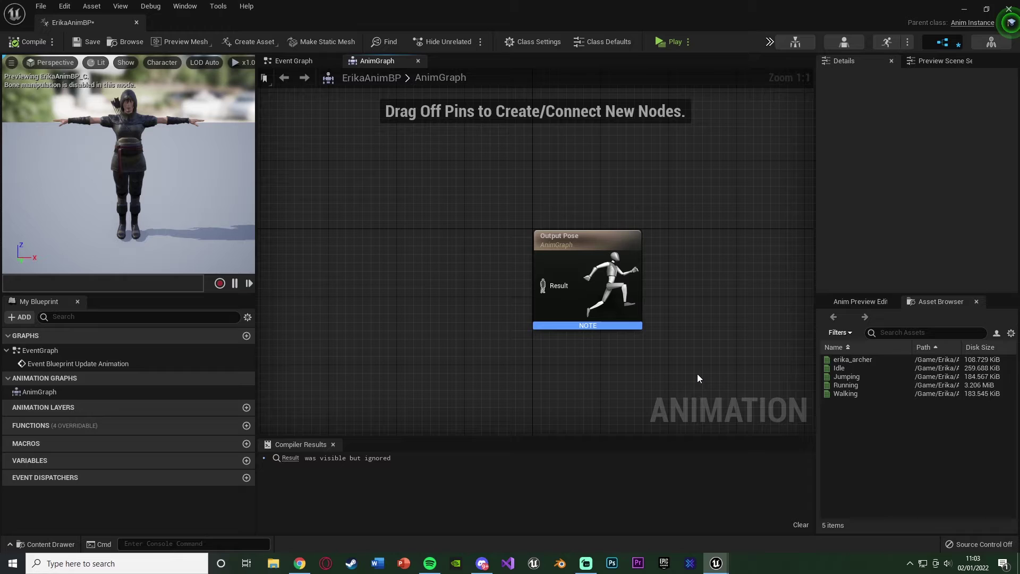
right_click_drag(513, 306, 543, 281)
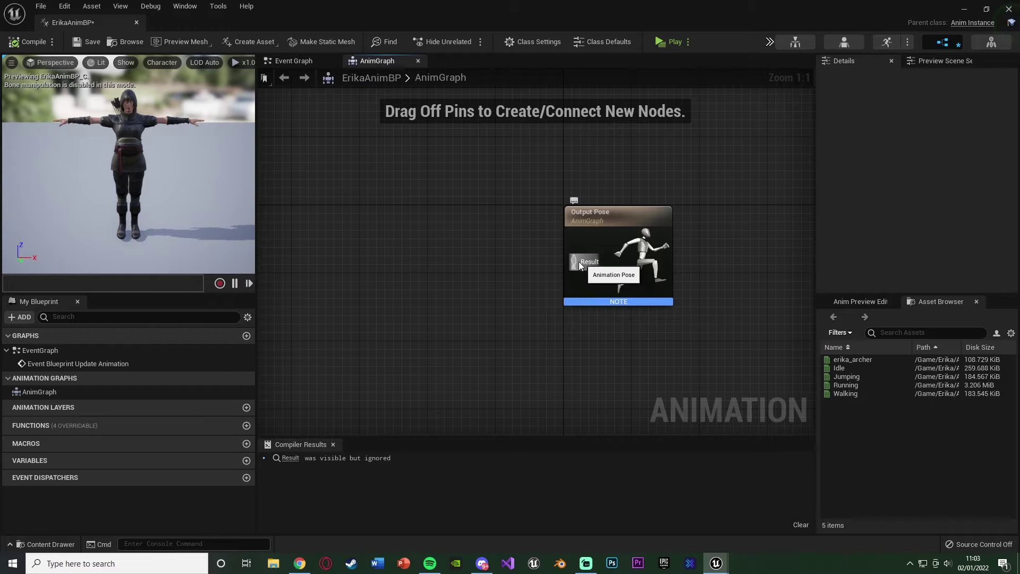
Step: Add a state machine feeding the Output Pose in the AnimGraph and name it Locomotion
left_click_drag(573, 261, 473, 259)
type("state machine")
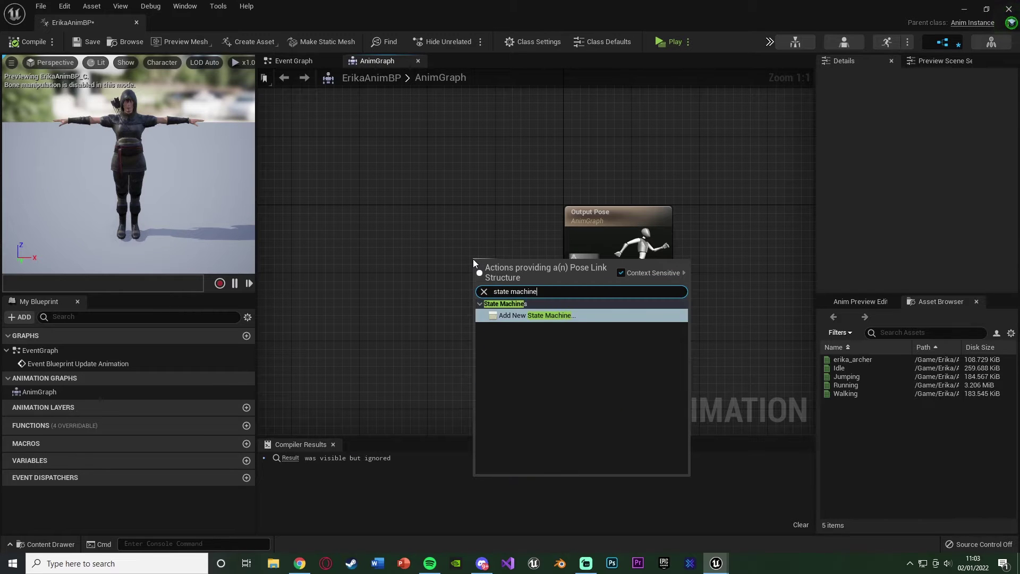
key("Return")
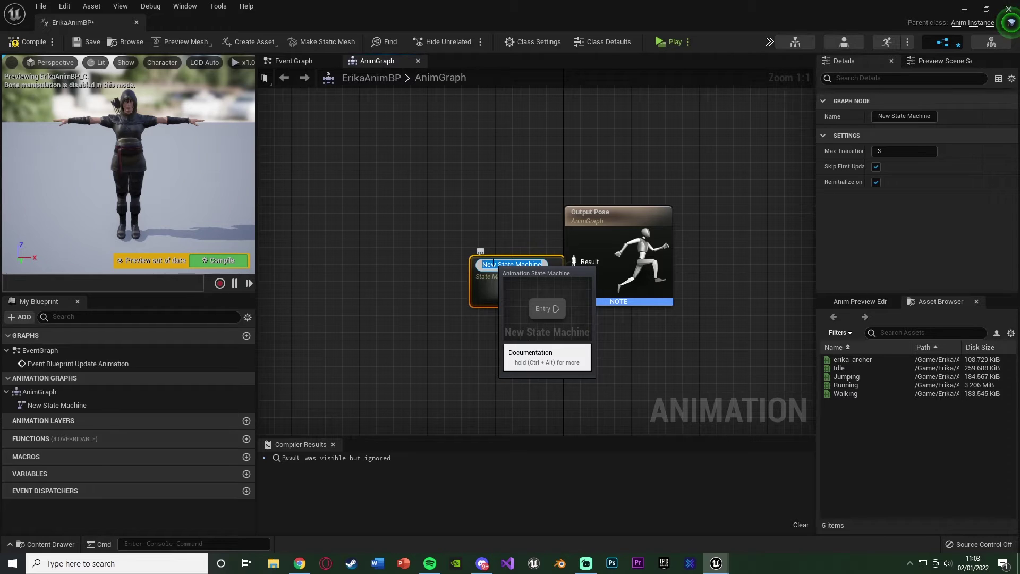
type("Locomot")
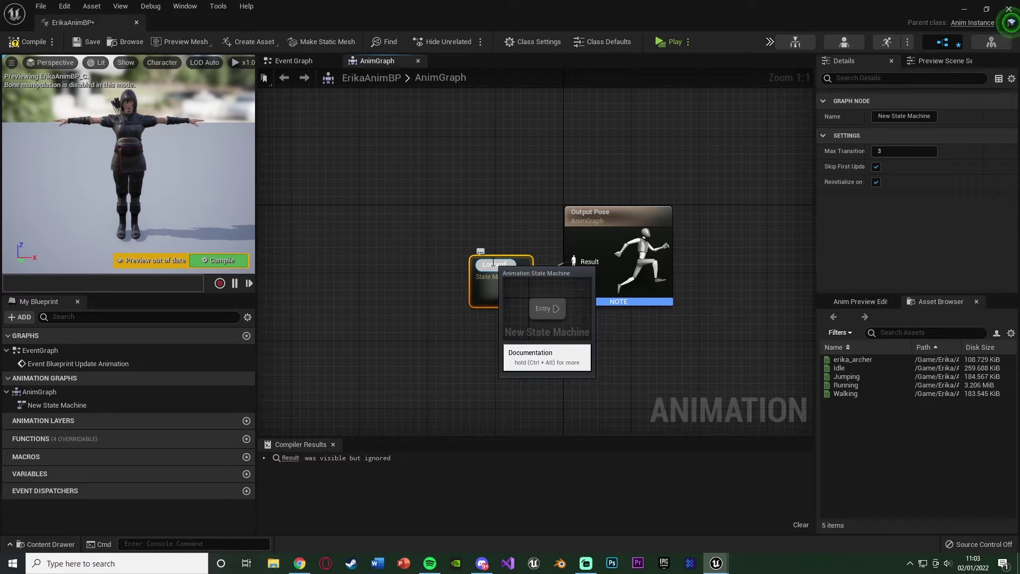
type("ion")
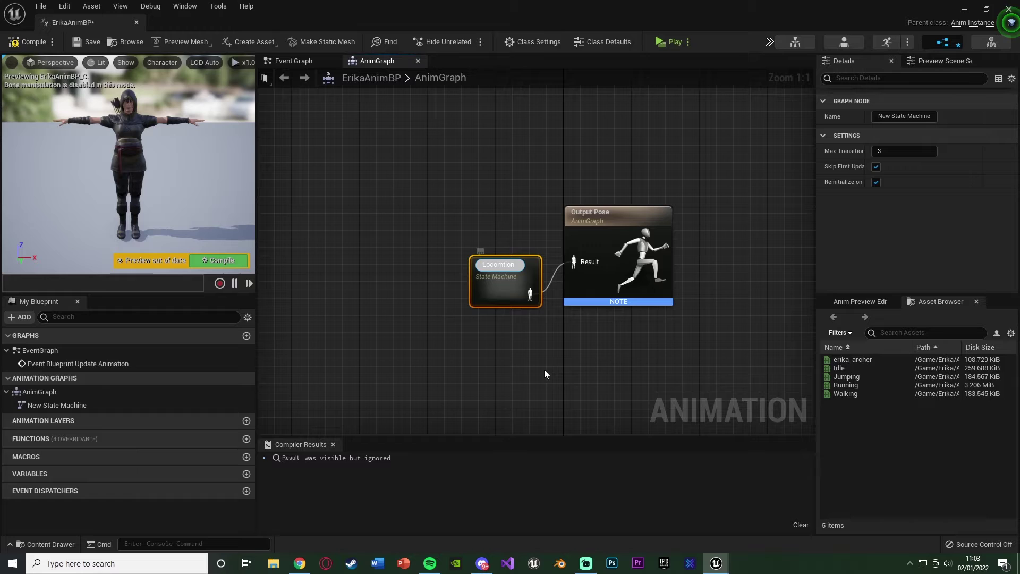
key("Return")
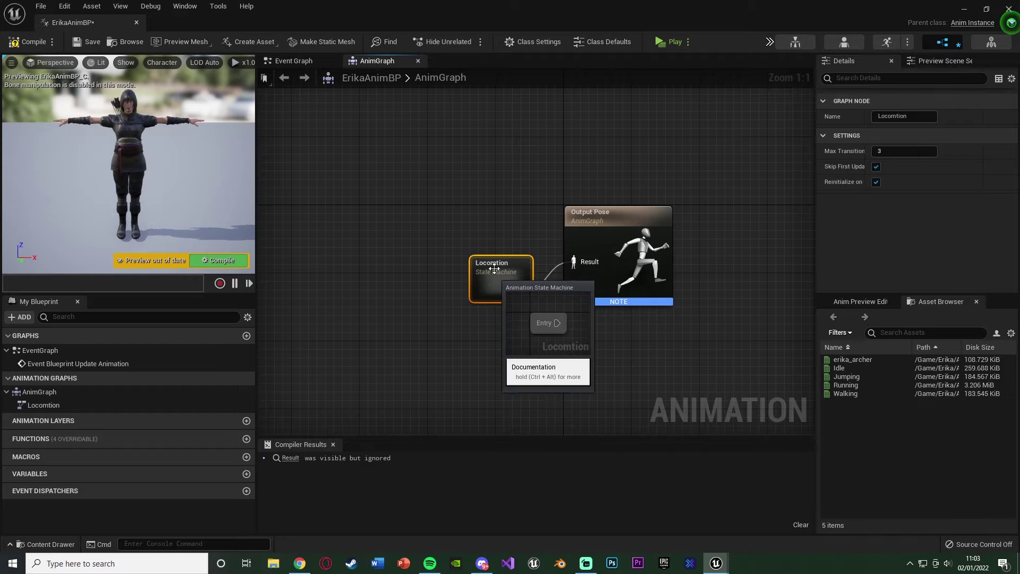
left_click(894, 115)
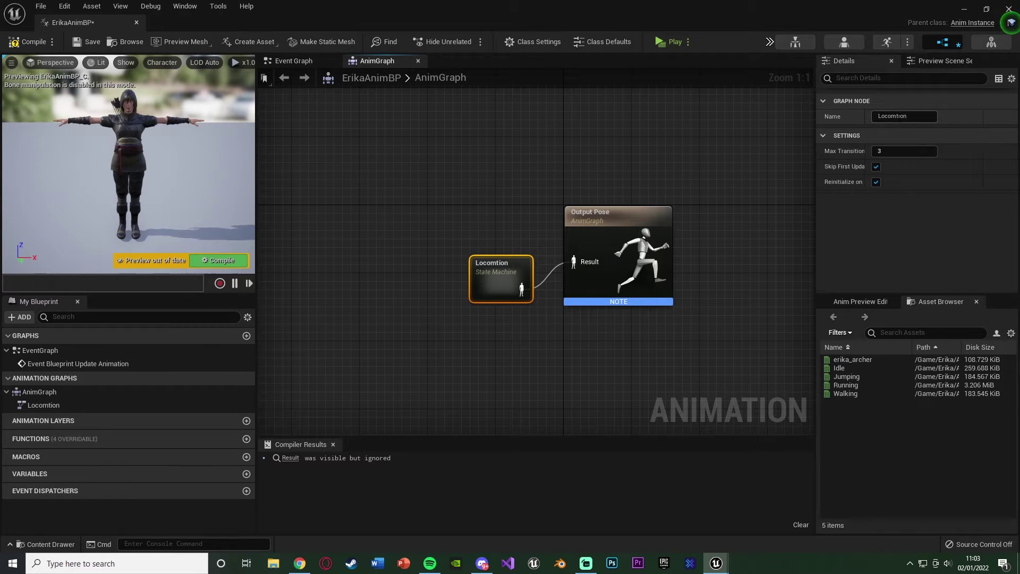
left_click(894, 116)
type("o")
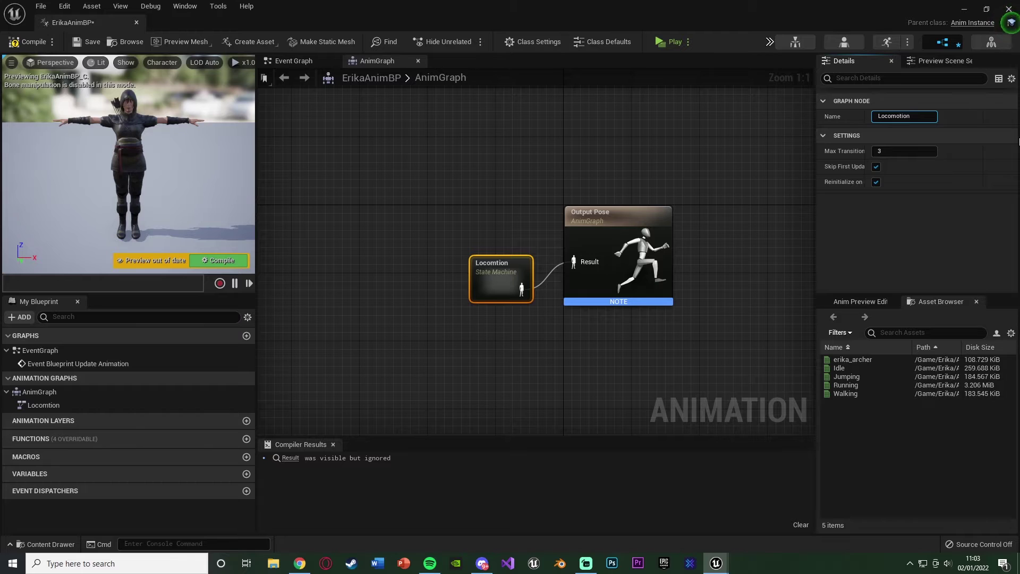
key("Return")
left_click_drag(492, 293, 492, 261)
Step: Inside the Locomotion state machine, add a state named Idle/Walk/Run connected from Entry and line it up with the Entry node
double_click(489, 259)
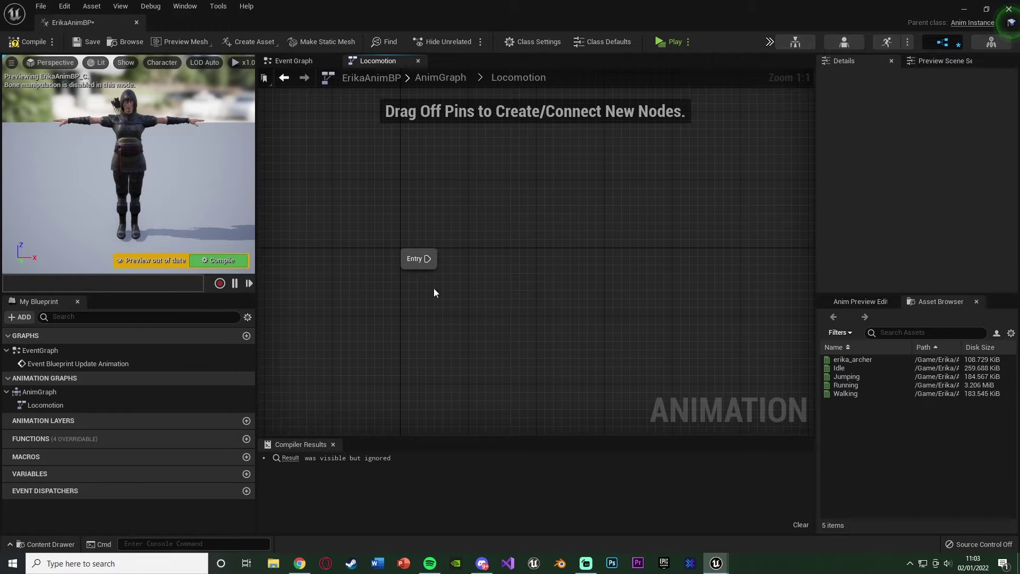
left_click_drag(428, 258, 457, 258)
type("stat")
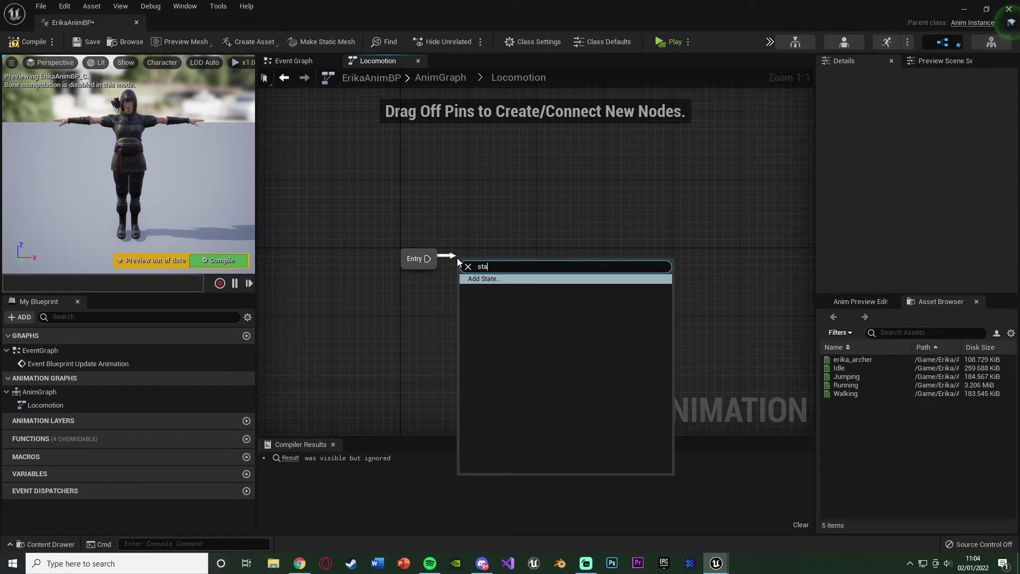
key("Return")
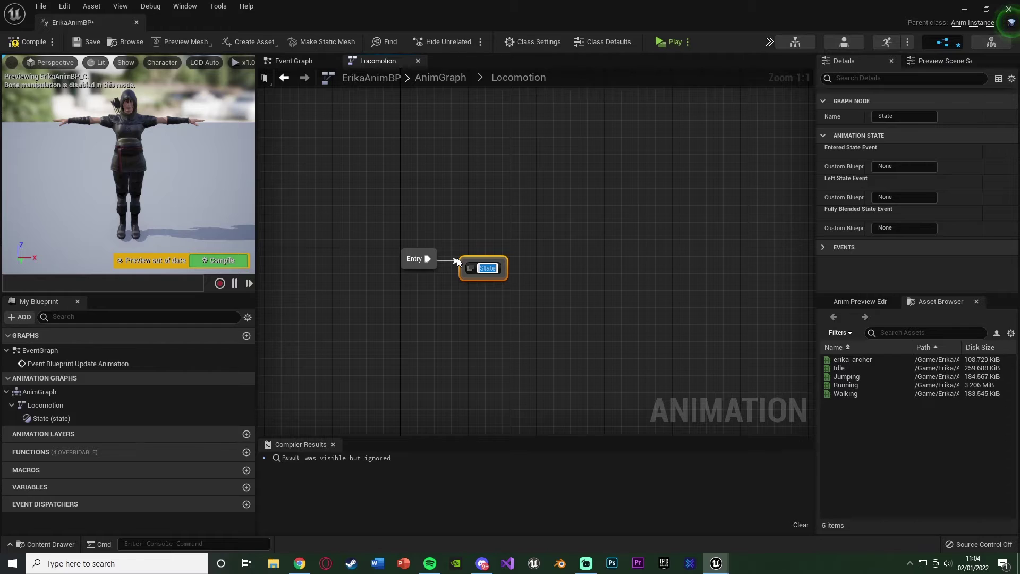
type("Idle / /Walk/Run")
key("Return")
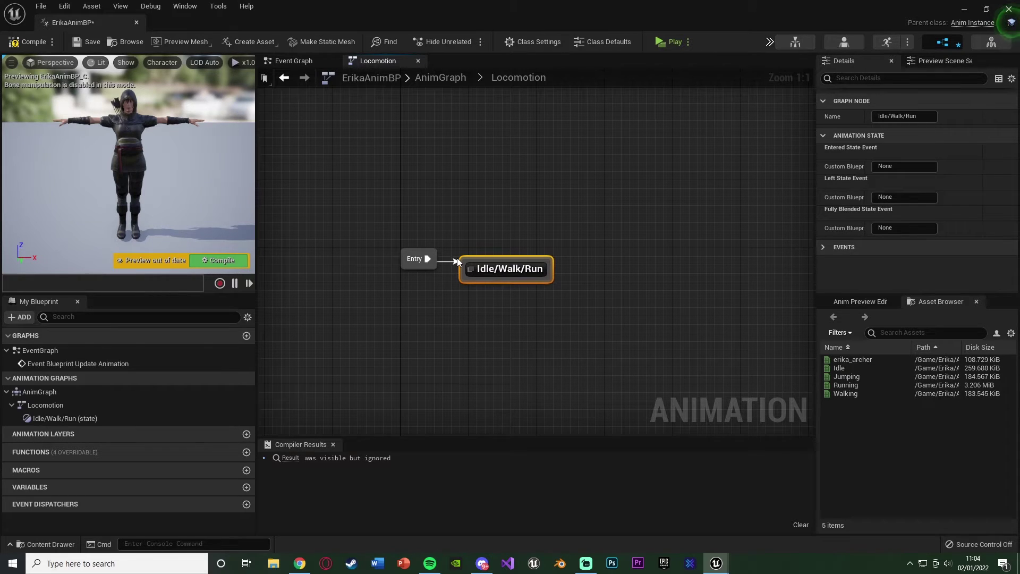
left_click_drag(476, 258, 500, 263)
left_click(470, 249)
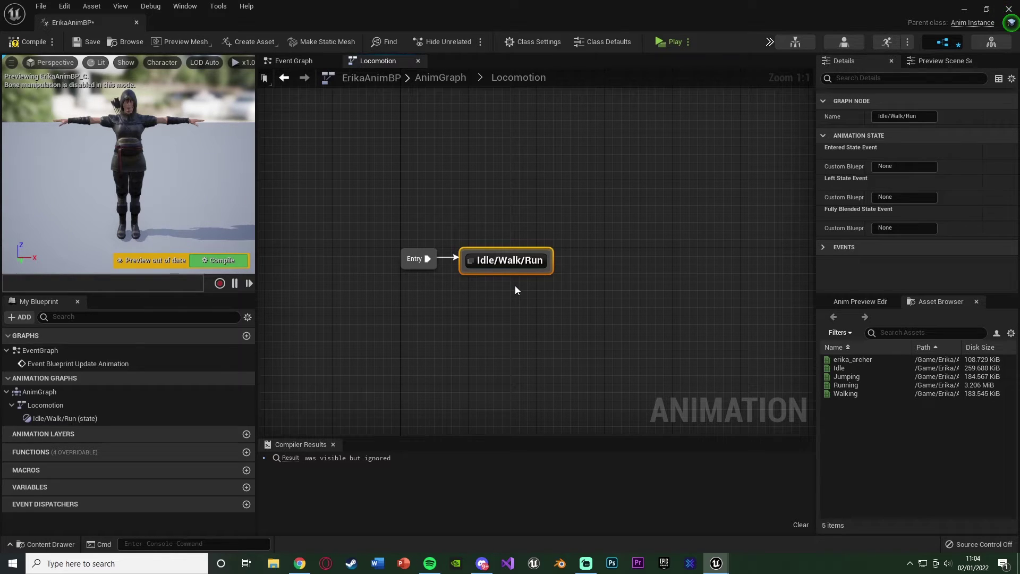
Step: Add a Jump state above Idle/Walk/Run, with transitions between the two states in both directions
right_click_drag(515, 285, 510, 298)
left_click_drag(504, 266, 506, 198)
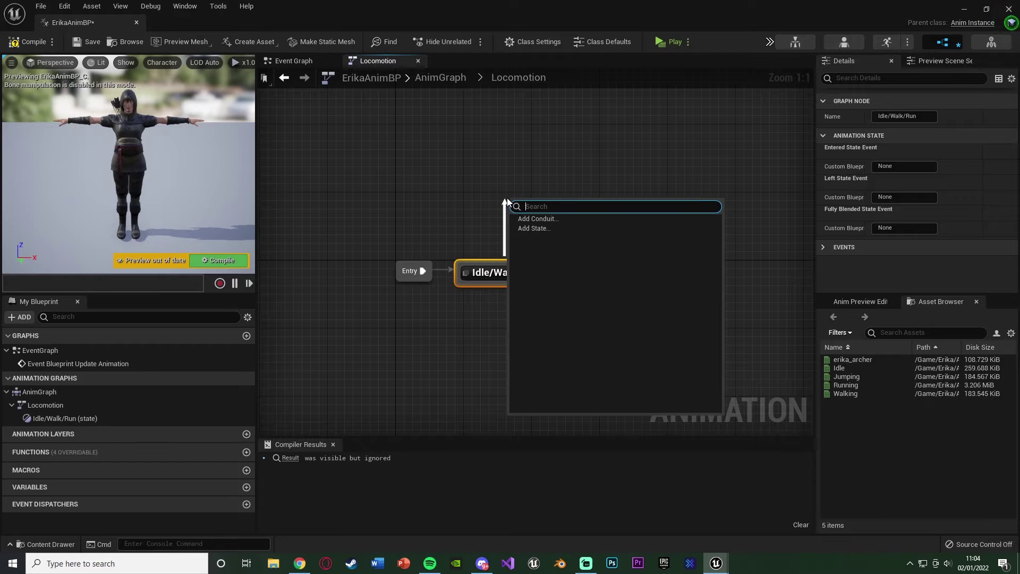
type("sta")
key("Return")
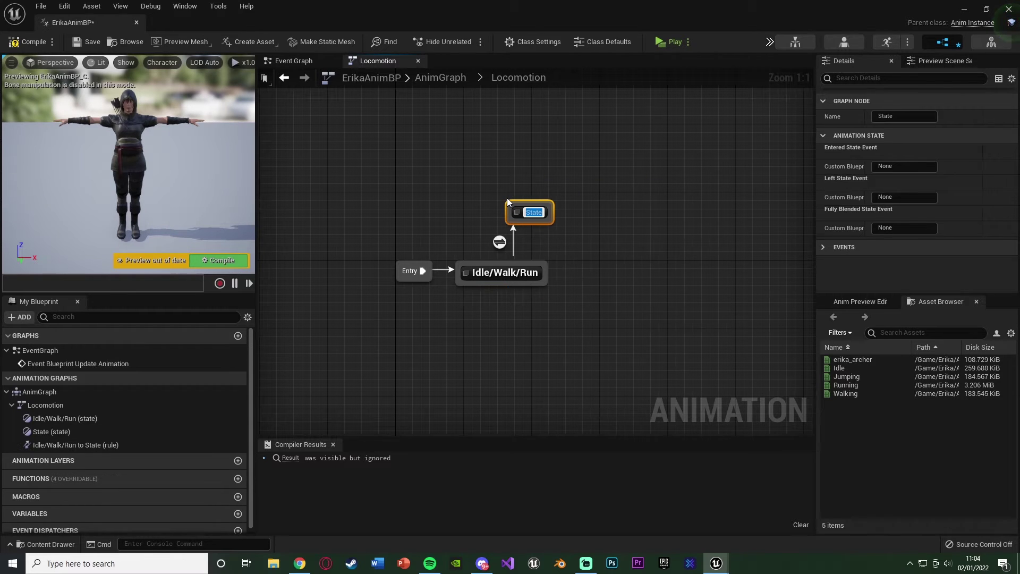
type("Jump")
key("Return")
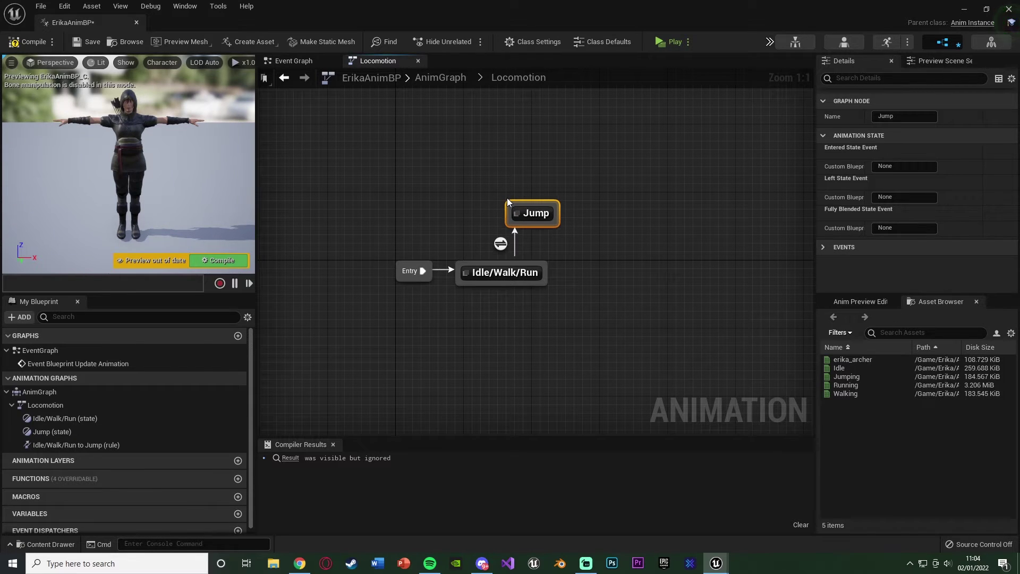
left_click_drag(544, 218, 526, 274)
left_click(624, 289)
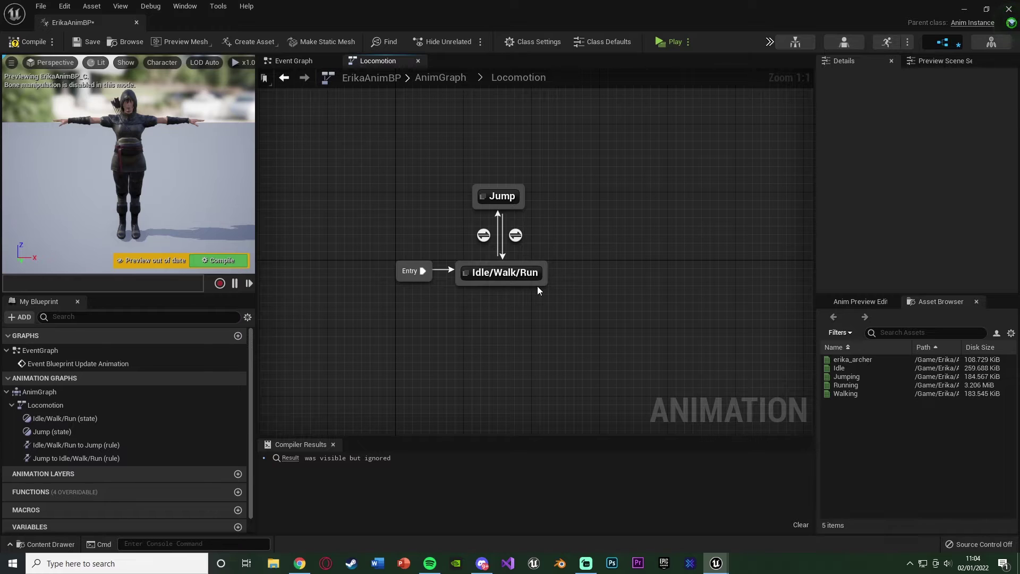
Step: In the Jump state, feed the output pose with the Jumping animation with looping disabled, and compile and save the blueprint
double_click(511, 196)
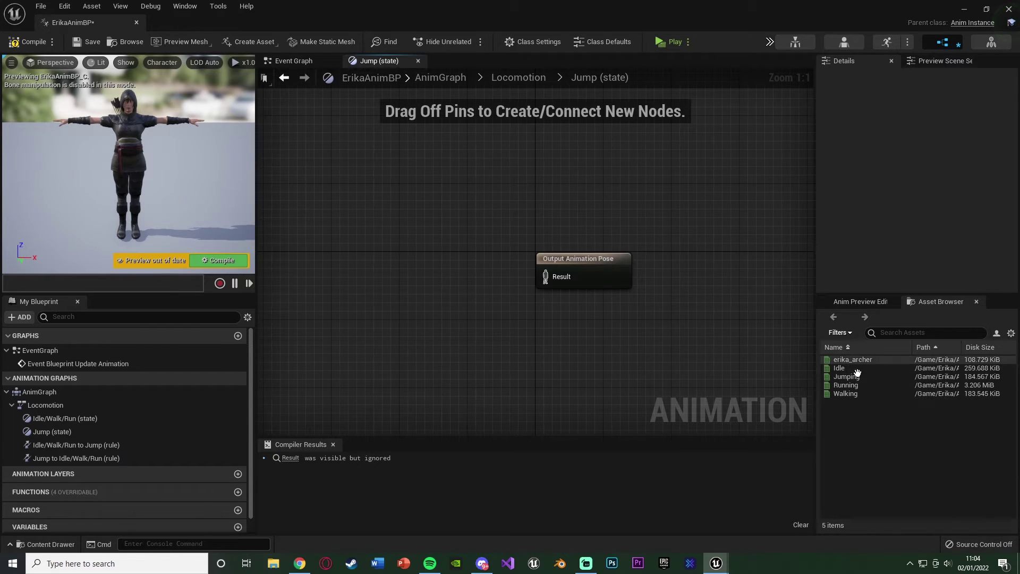
left_click_drag(846, 376, 551, 287)
mouse_move(465, 281)
left_mouse_down()
mouse_move(483, 264)
mouse_move(480, 277)
left_mouse_up()
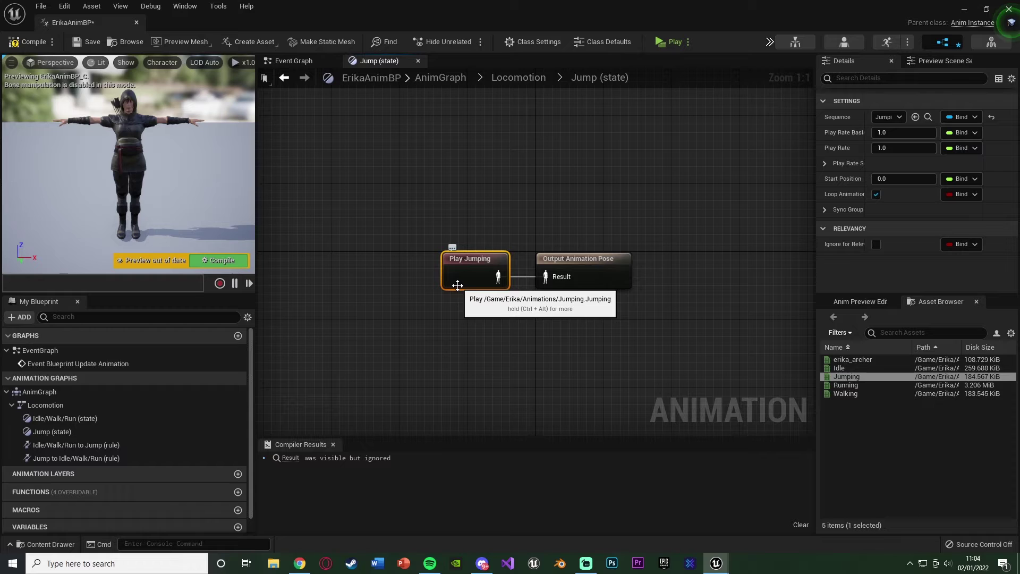
left_click(876, 194)
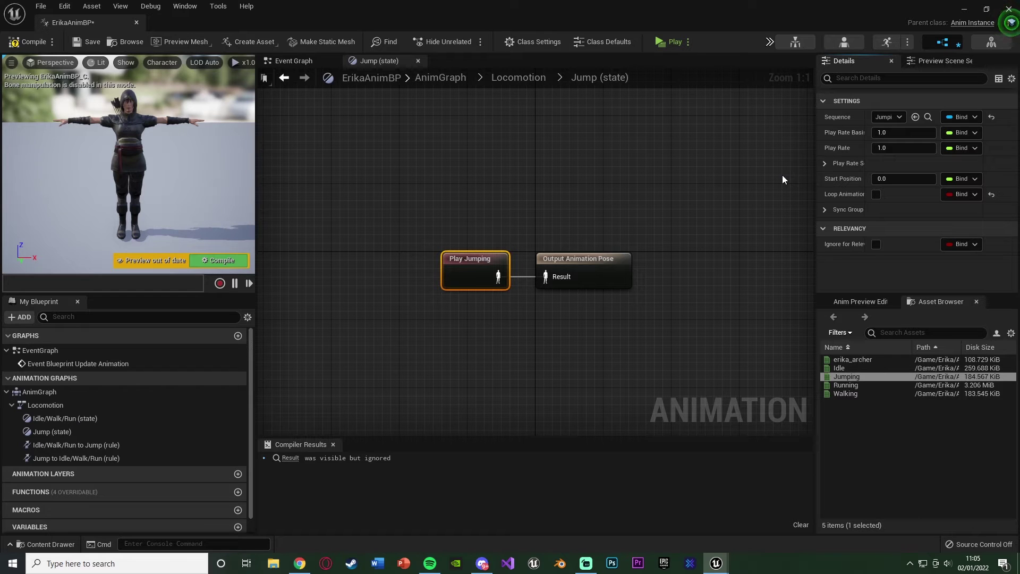
left_click(29, 41)
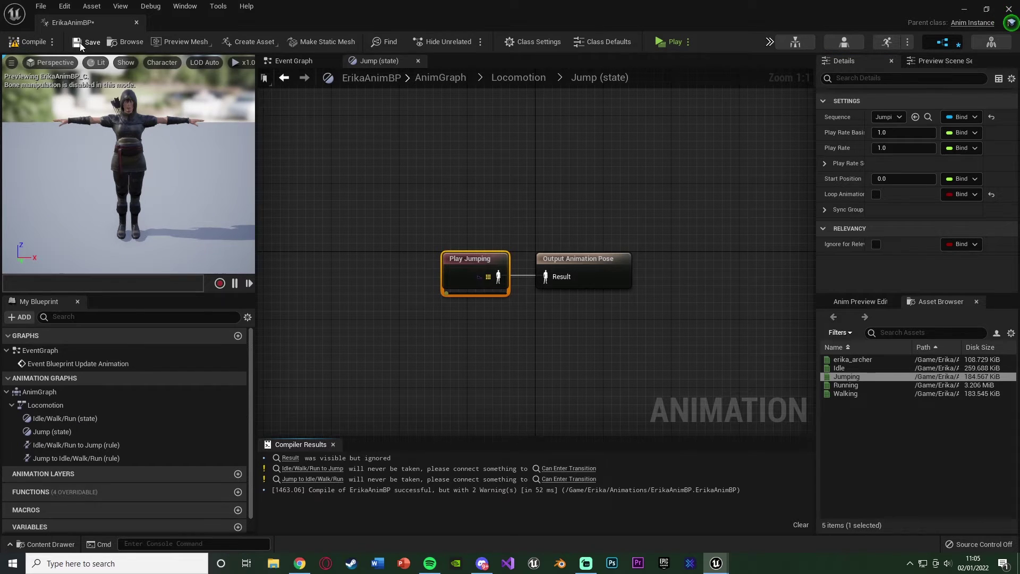
Step: Return to the Locomotion state machine and open the transition rule from Idle/Walk/Run to Jump
left_click(521, 83)
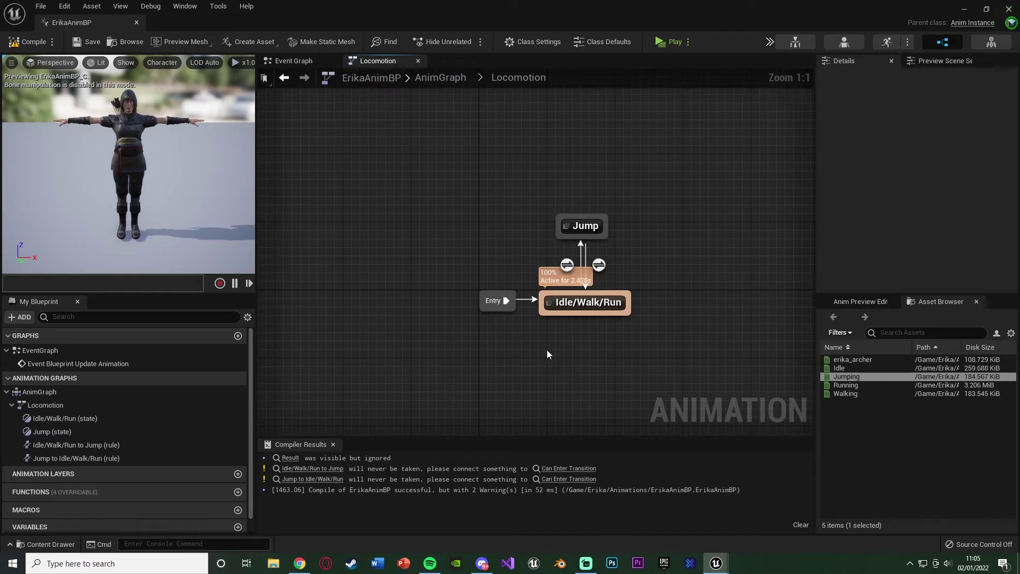
right_click_drag(546, 355, 473, 371)
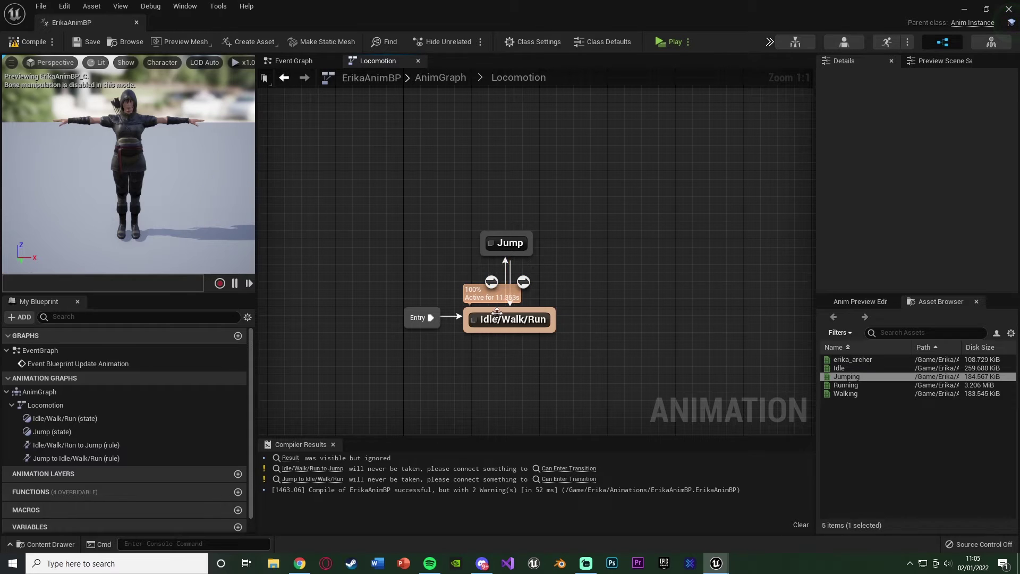
double_click(494, 286)
left_click(518, 78)
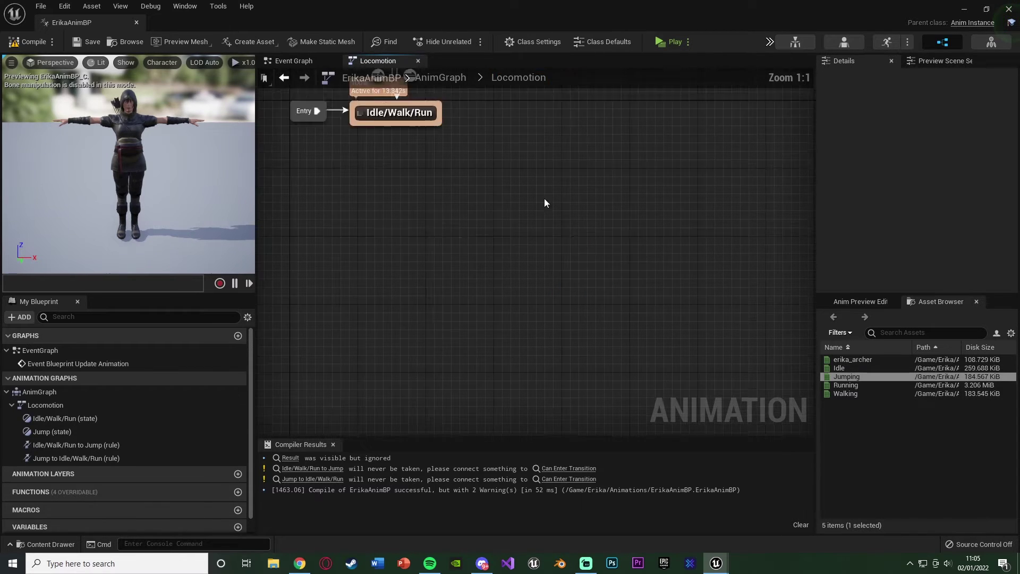
double_click(568, 265)
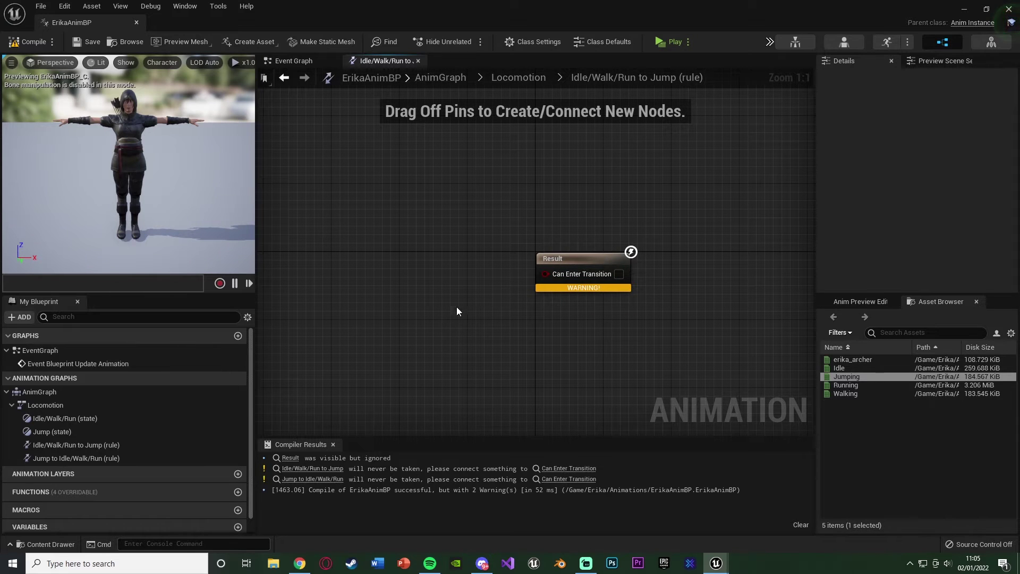
right_click_drag(433, 333, 431, 323)
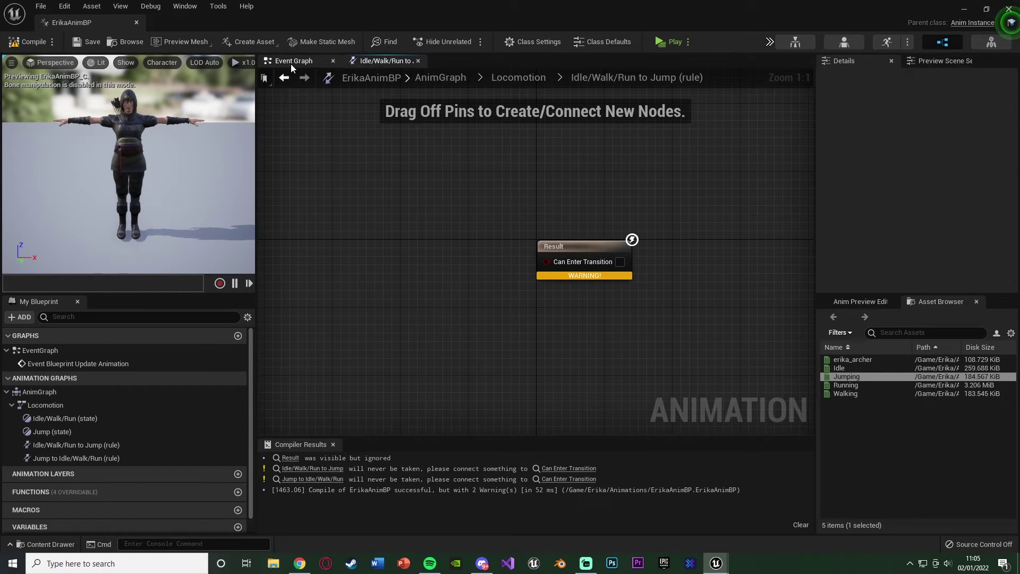
Step: In the Event Graph, add a Get Movement Component node fed by Try Get Pawn Owner's return value and straighten their connection
left_click(311, 60)
right_click_drag(592, 247, 443, 238)
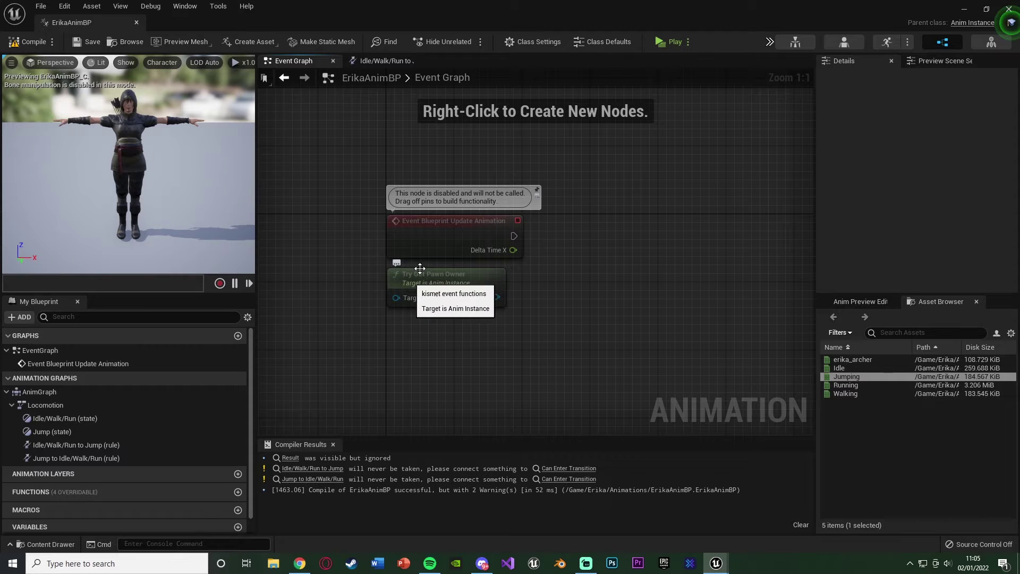
right_click_drag(549, 288, 479, 302)
left_click_drag(427, 311, 497, 304)
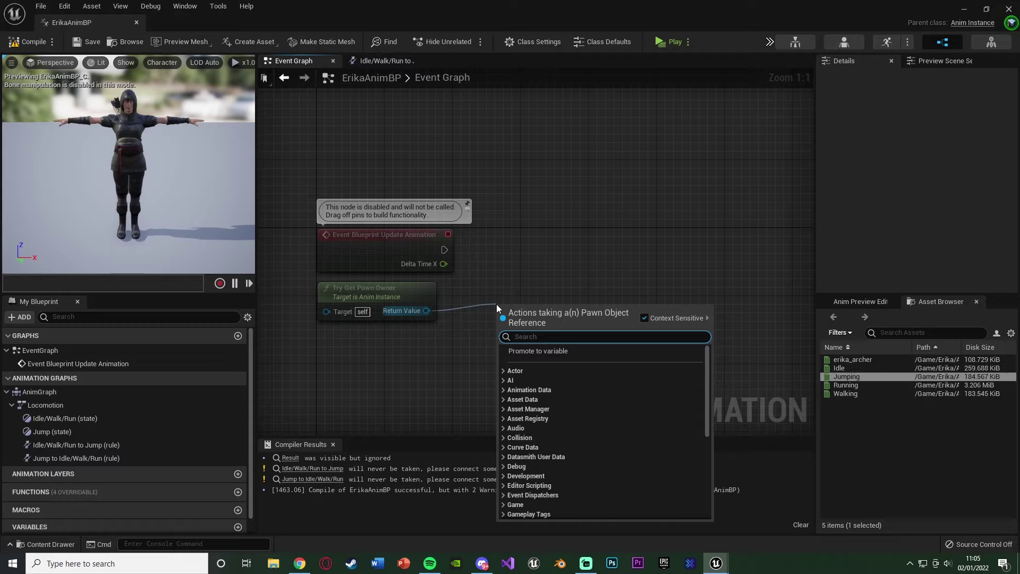
type("get movement")
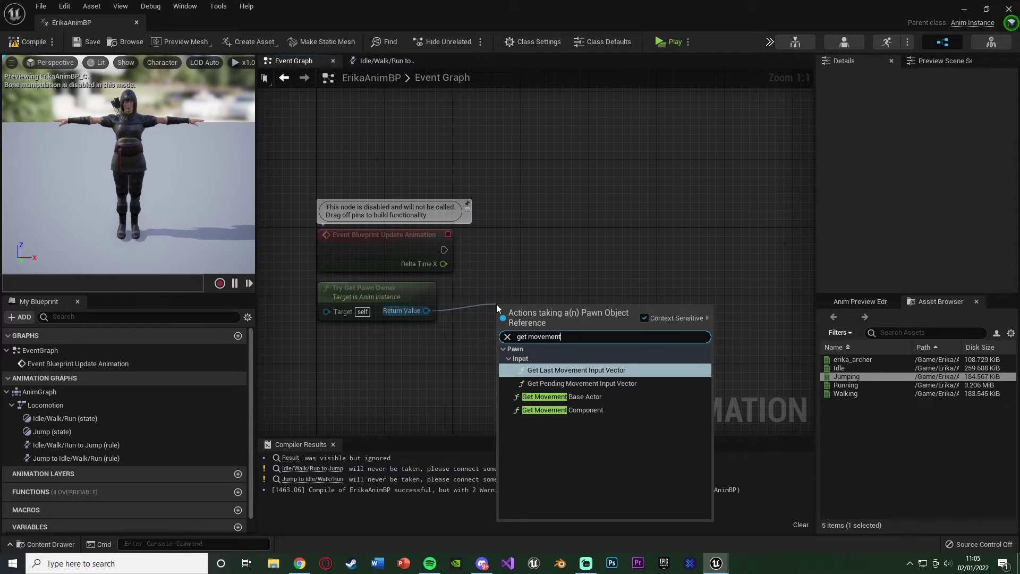
left_click(588, 411)
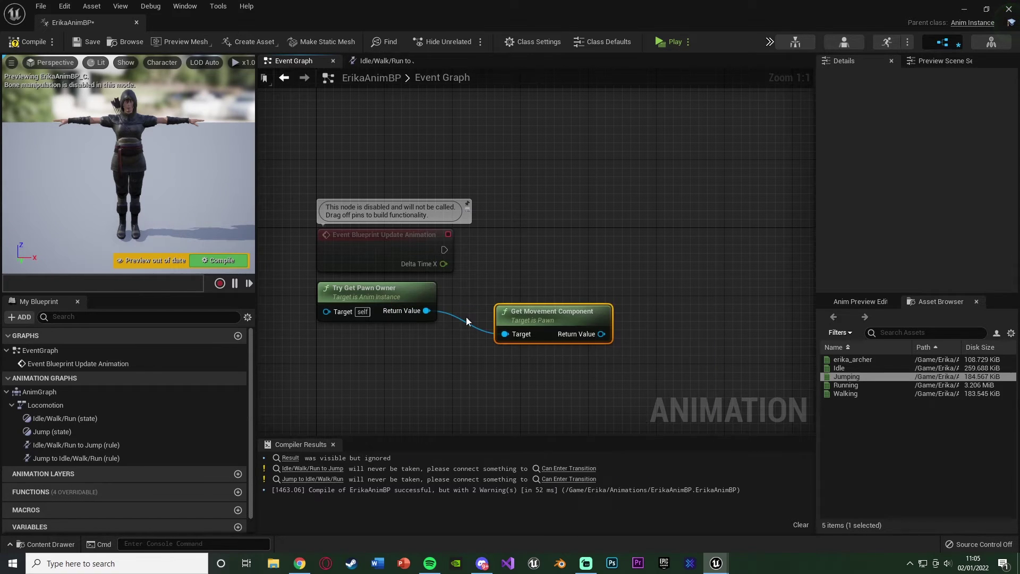
left_click_drag(502, 310, 469, 285)
right_click(426, 310)
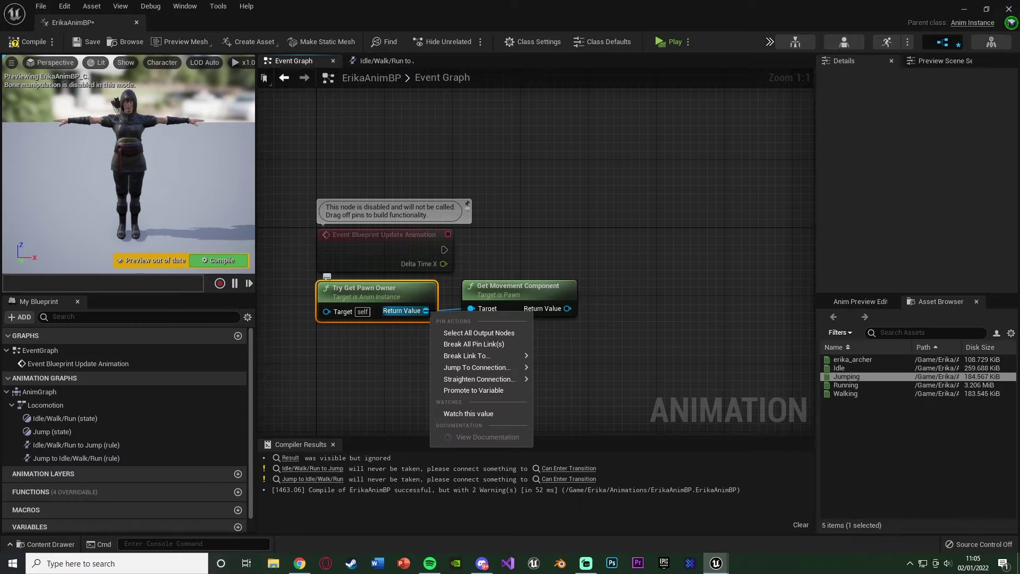
mouse_move(472, 381)
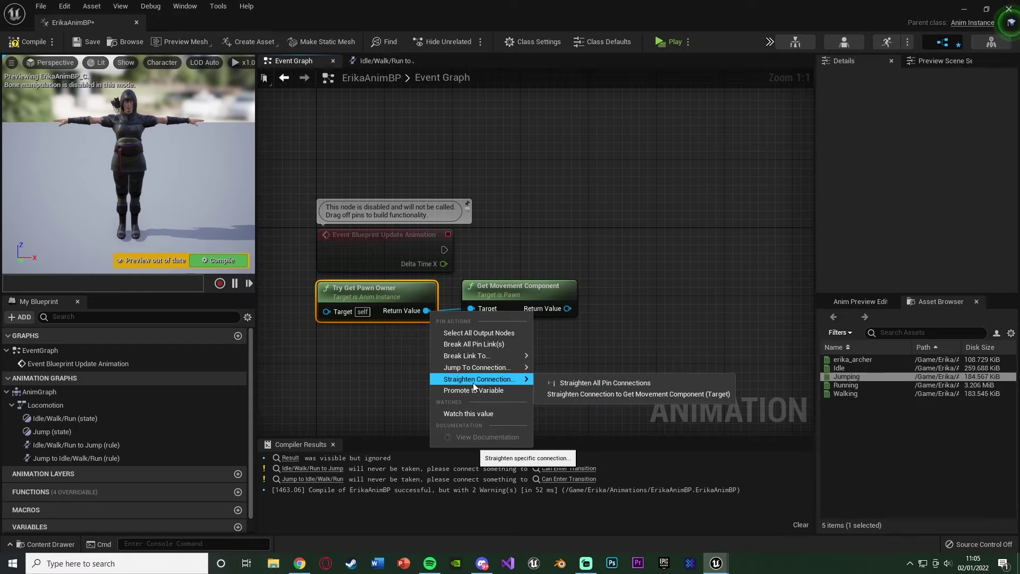
left_click(578, 385)
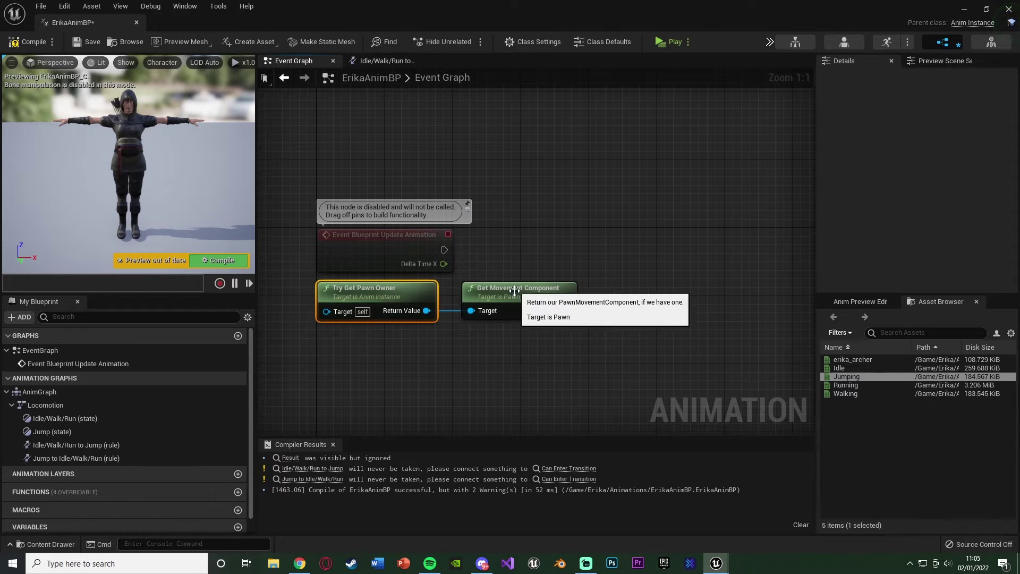
Step: Add an Is Falling node fed by Get Movement Component's return value, straighten their connection, and place it closer to that node
left_click_drag(566, 311, 564, 295)
type("get")
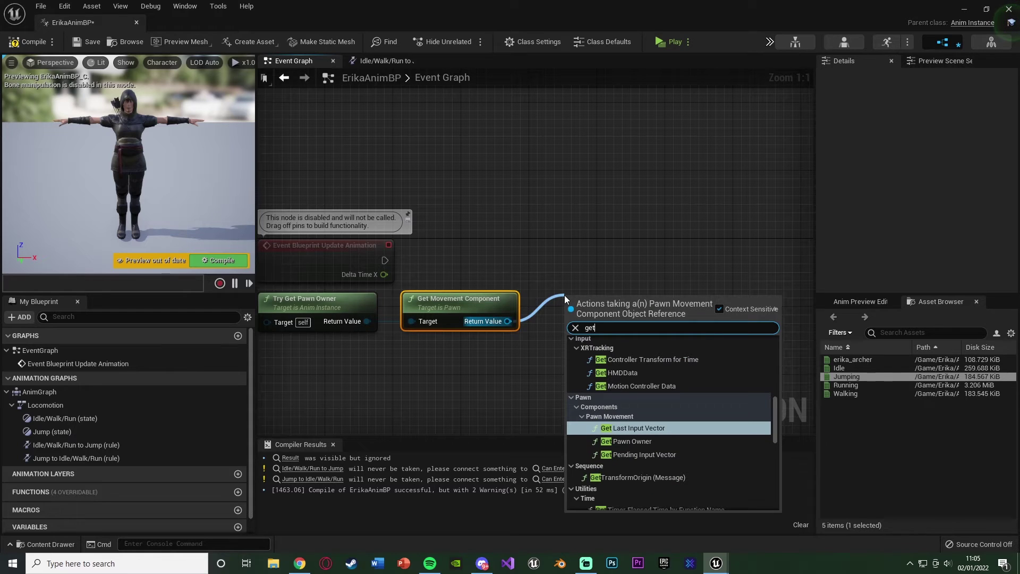
key("ctrl+a")
type("is falling")
key("Return")
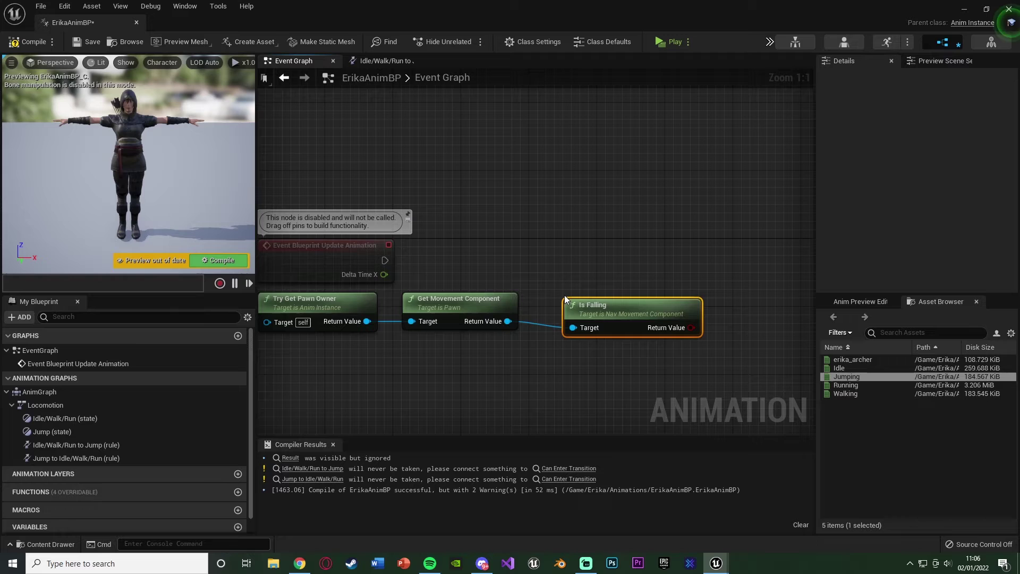
right_click(508, 321)
mouse_move(571, 387)
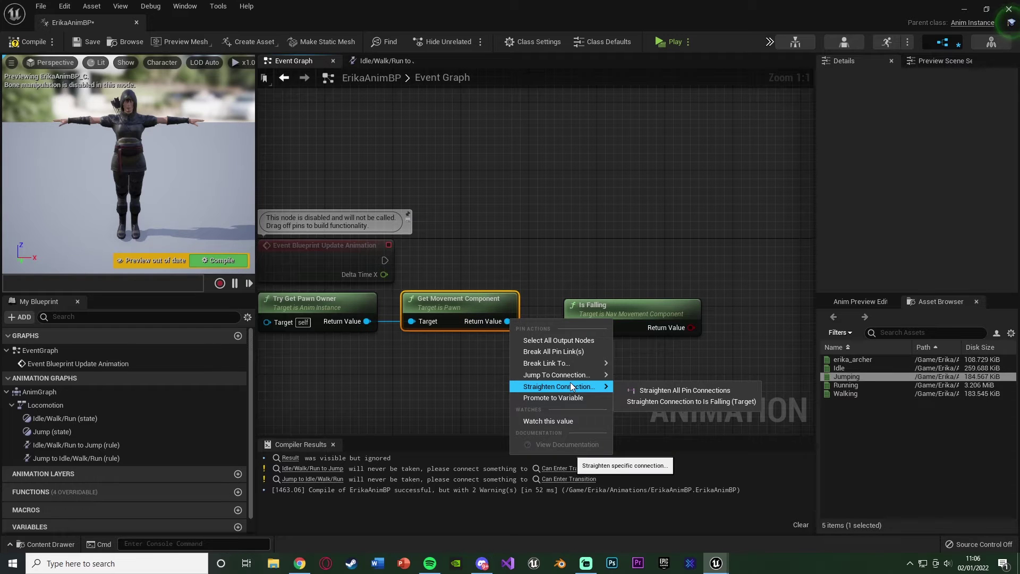
left_click(650, 391)
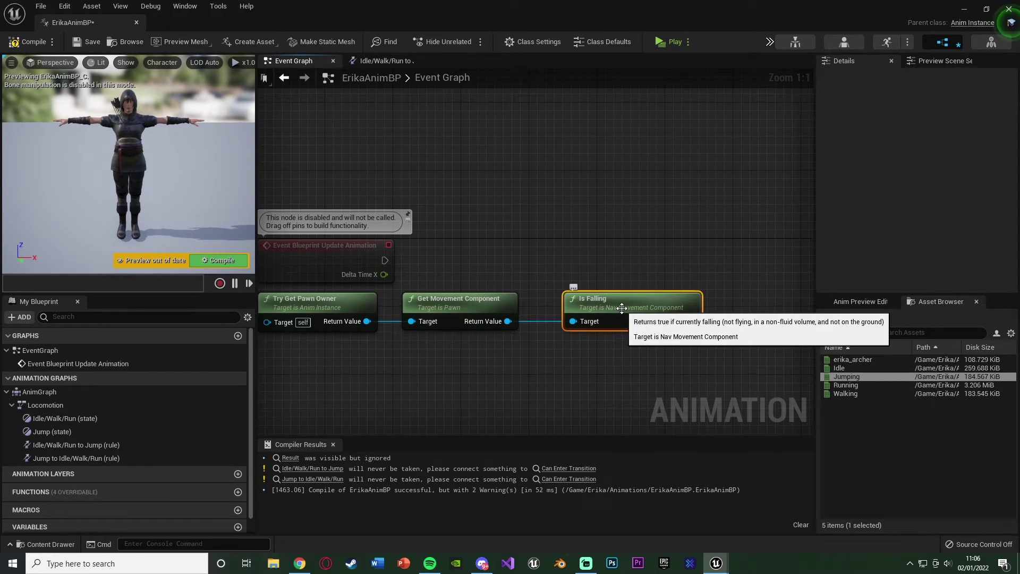
left_click_drag(621, 308, 599, 308)
left_click(597, 371)
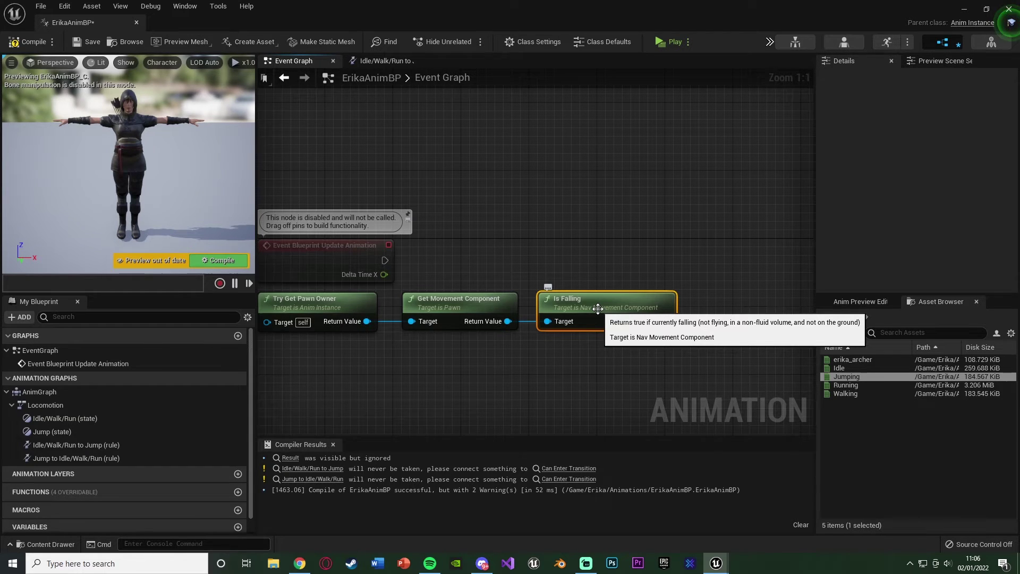
Step: Promote Is Falling's return value to a variable named Is Jumping, and run its SET node from Event Blueprint Update Animation
right_click_drag(598, 308, 525, 314)
right_click(592, 326)
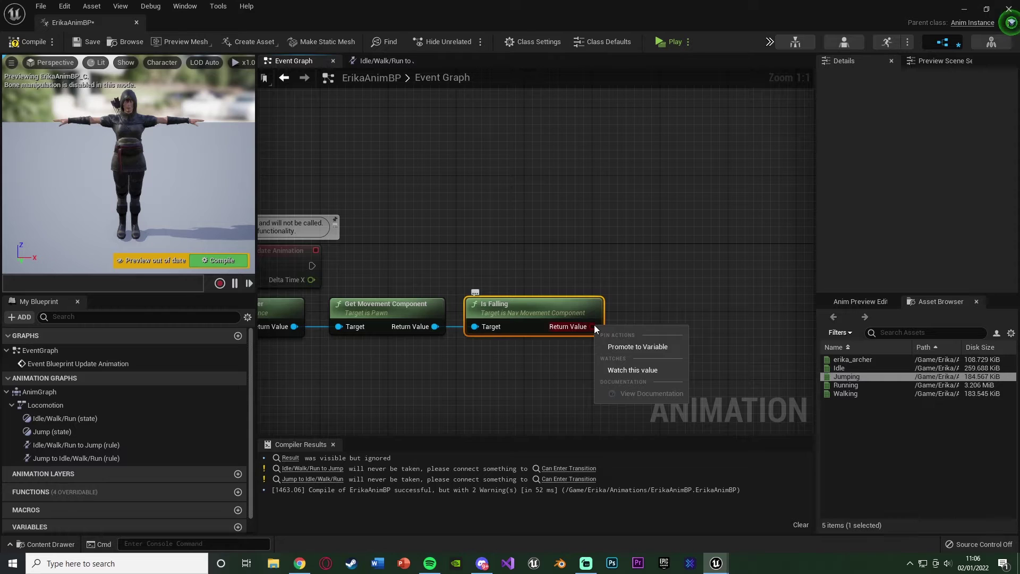
left_click(622, 347)
type("Jumpinhg")
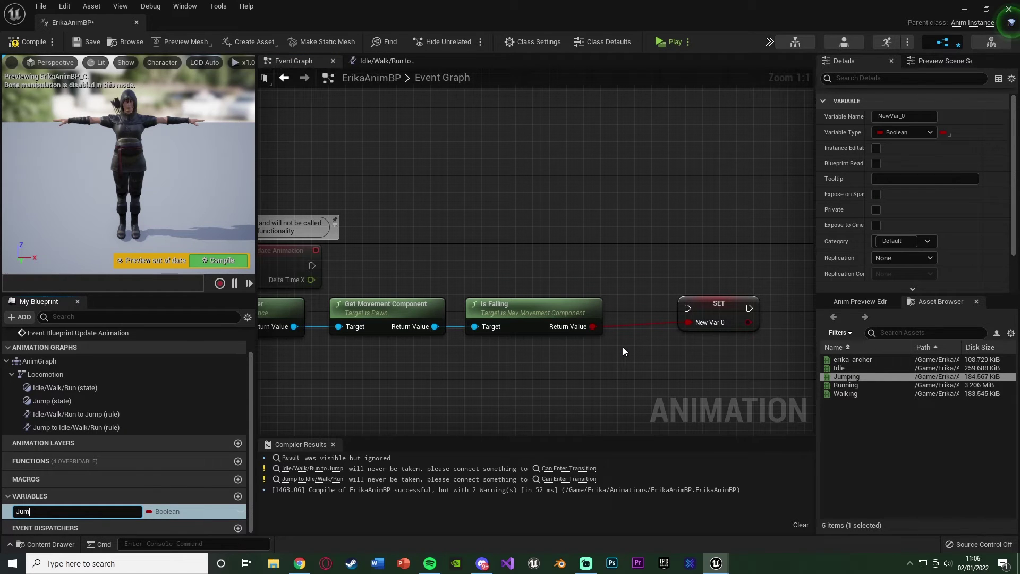
key("BackSpace")
key("BackSpace")
type("g")
key("Home")
type("Is")
key("Return")
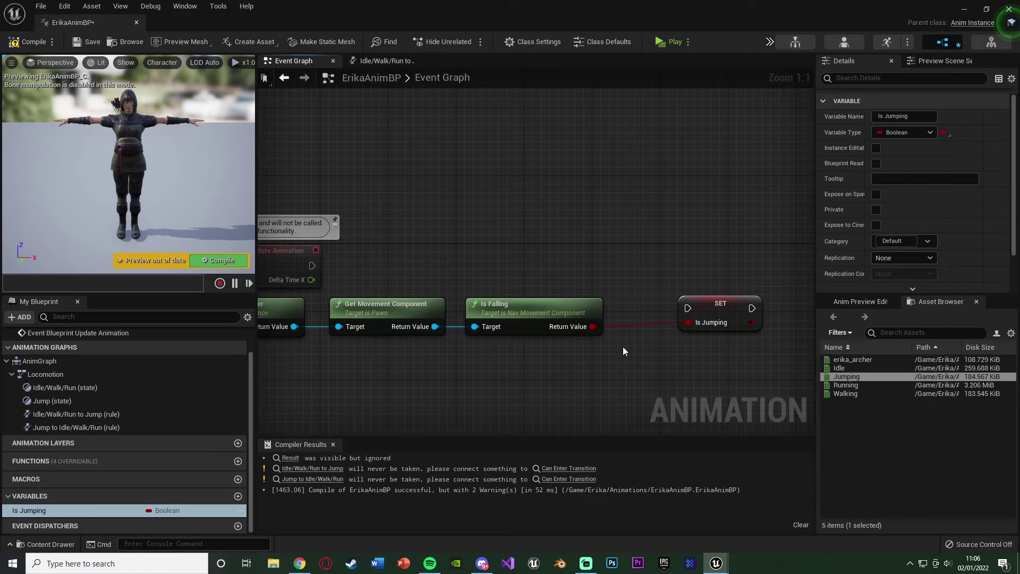
left_click_drag(687, 308, 316, 266)
left_click_drag(733, 301, 690, 259)
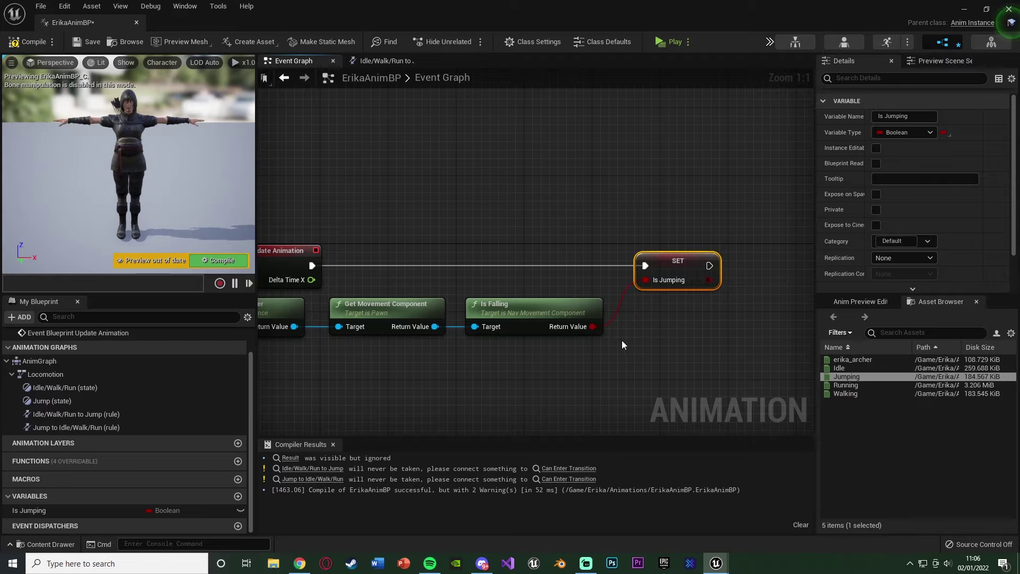
Step: View the Locomotion state machine's states and transitions, and return to the Event Graph
left_click(383, 61)
left_click(497, 82)
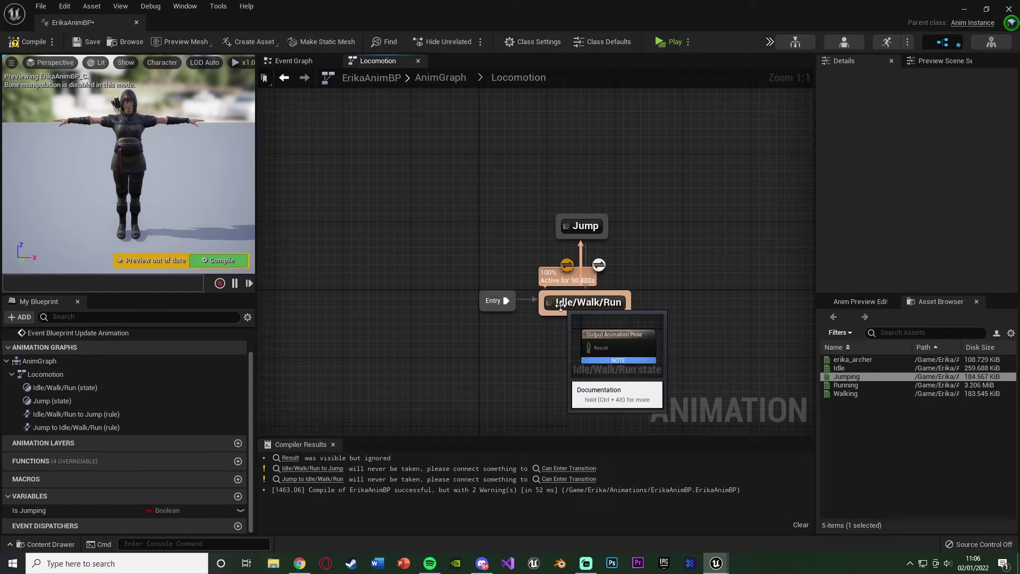
left_click(290, 60)
Step: Add a Get Velocity node fed by Get Movement Component's return value and place it below Is Falling
right_click_drag(519, 300, 417, 196)
right_click_drag(337, 223, 428, 233)
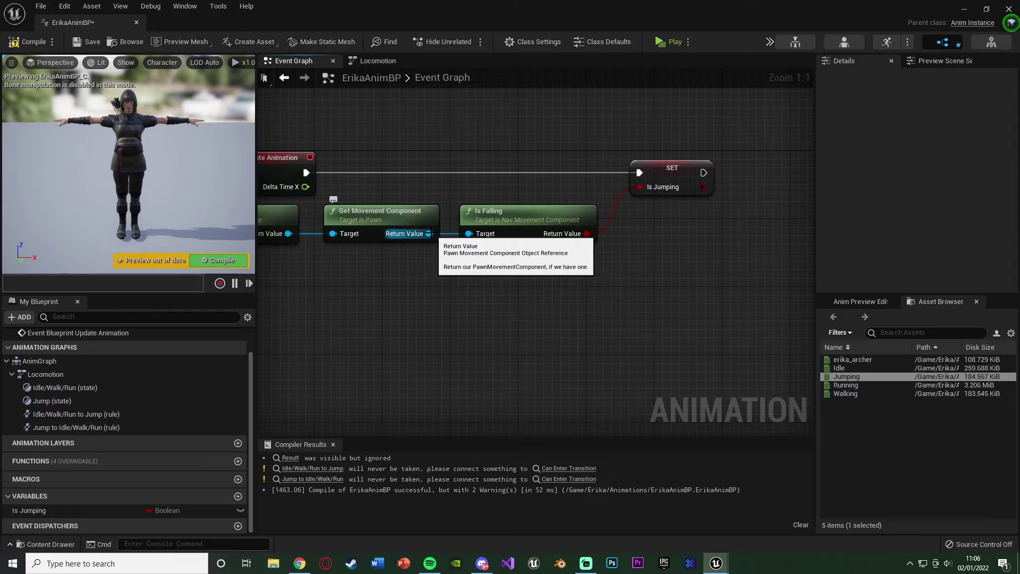
left_click_drag(429, 233, 467, 297)
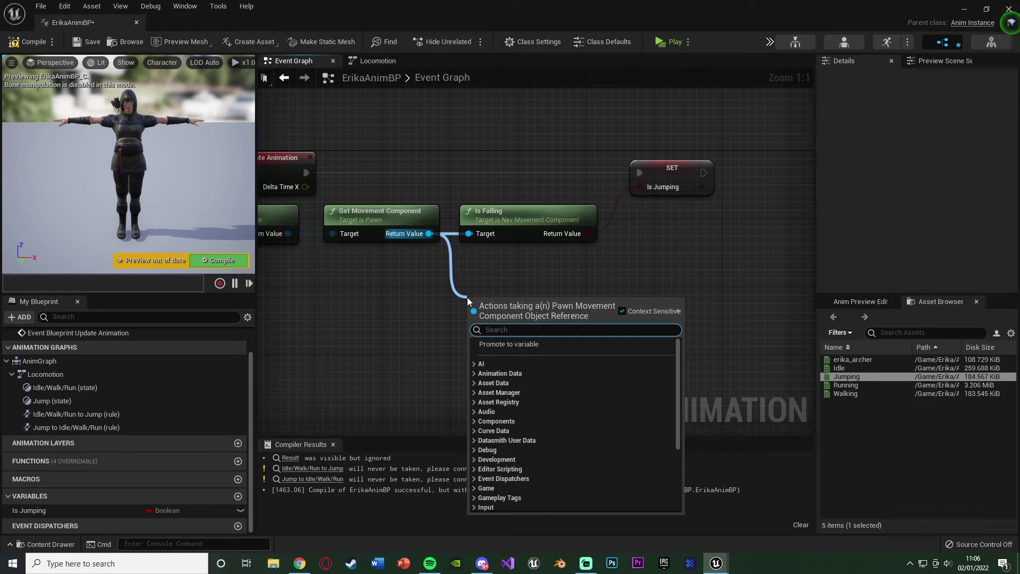
type("get vel")
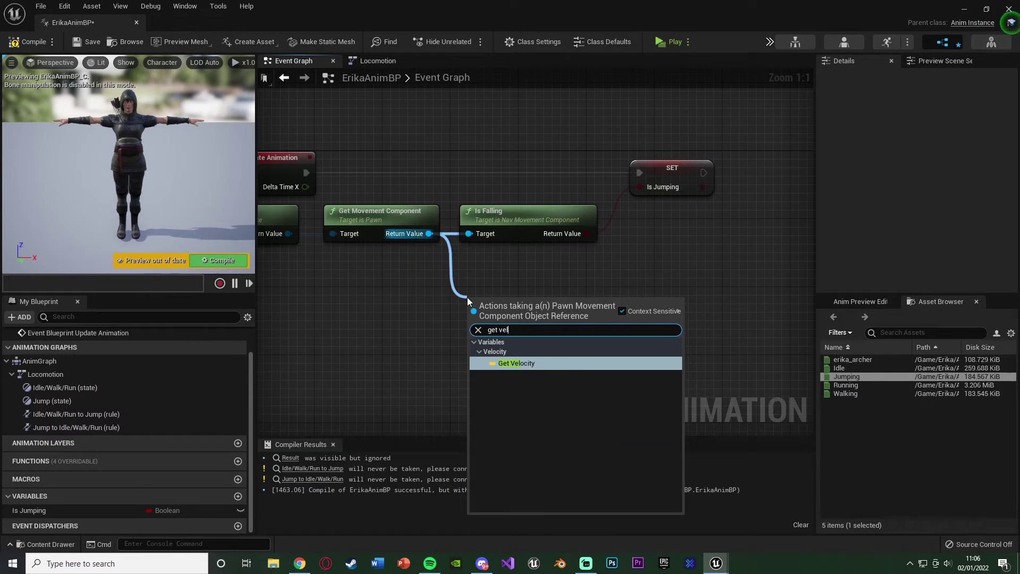
key("Return")
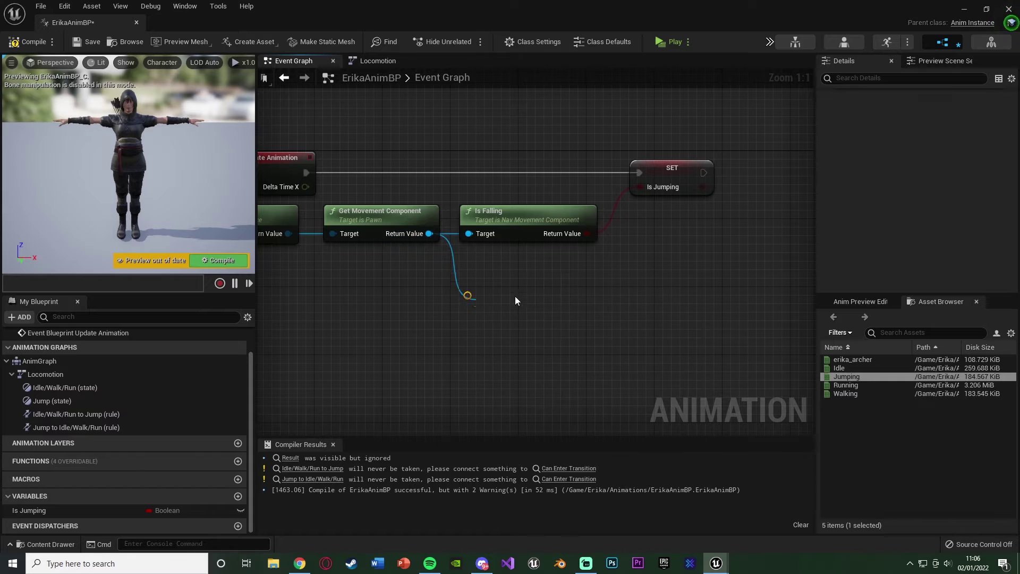
left_click_drag(518, 298, 512, 280)
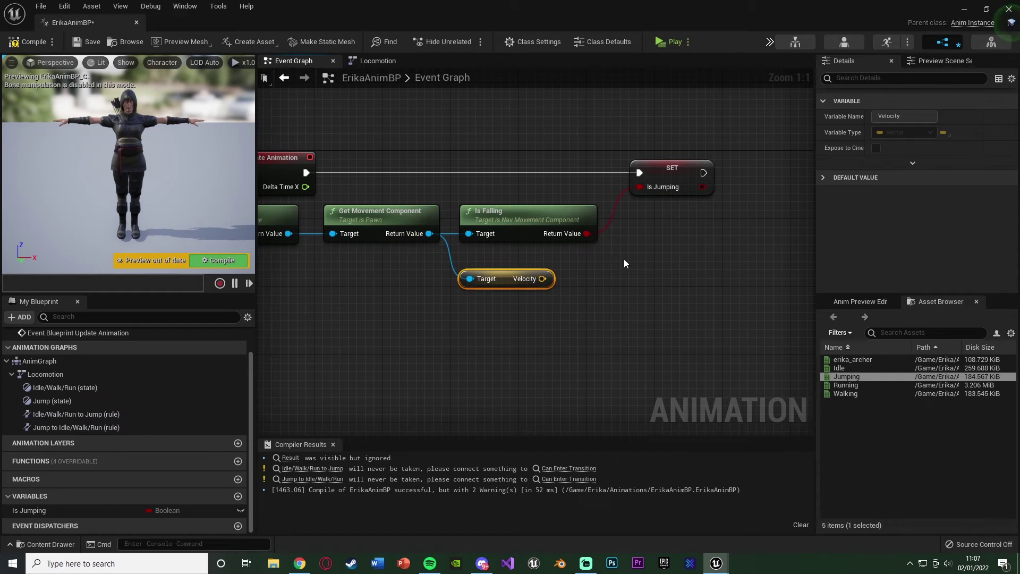
right_click_drag(539, 315, 425, 335)
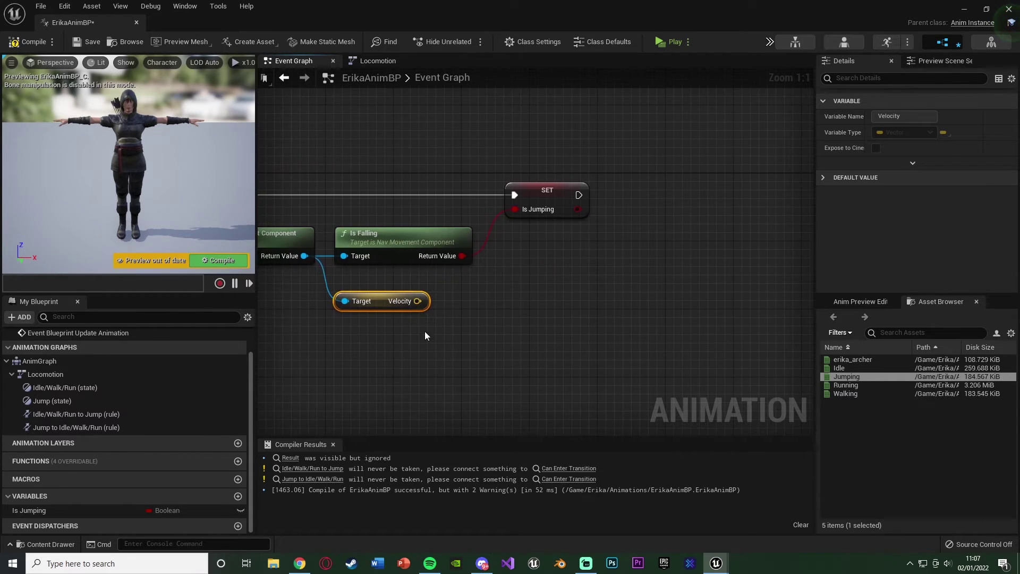
left_click_drag(379, 307, 422, 307)
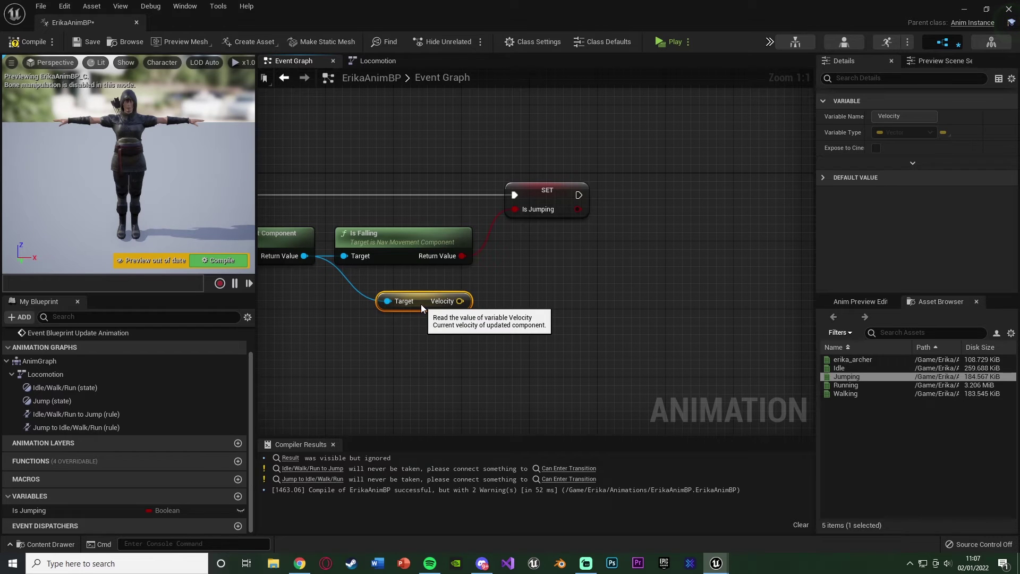
Step: Add a VectorLength node fed by the Velocity output and straighten their connection
right_click_drag(502, 314, 424, 326)
left_click_drag(381, 313, 429, 314)
type("vectorle")
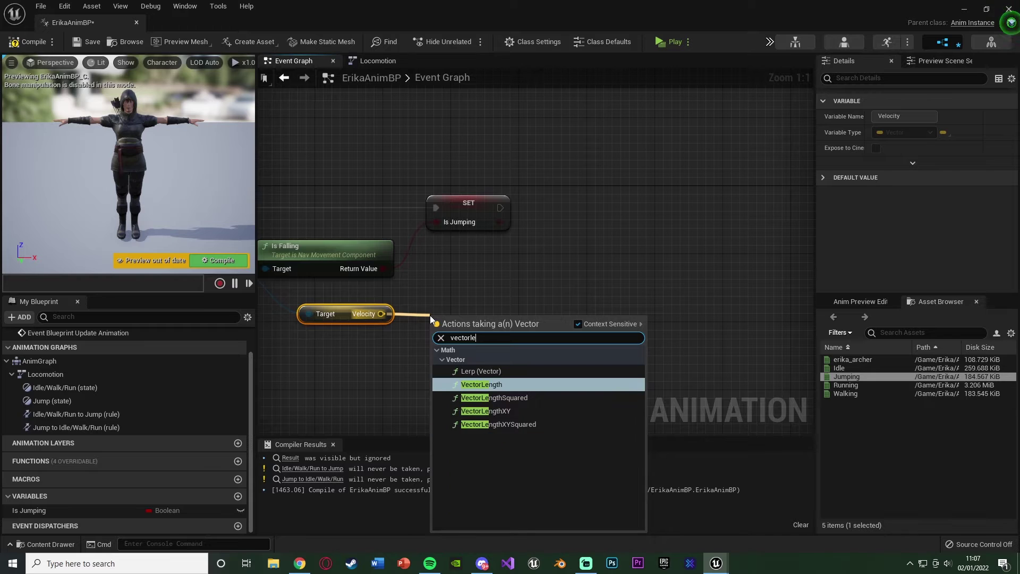
key("Return")
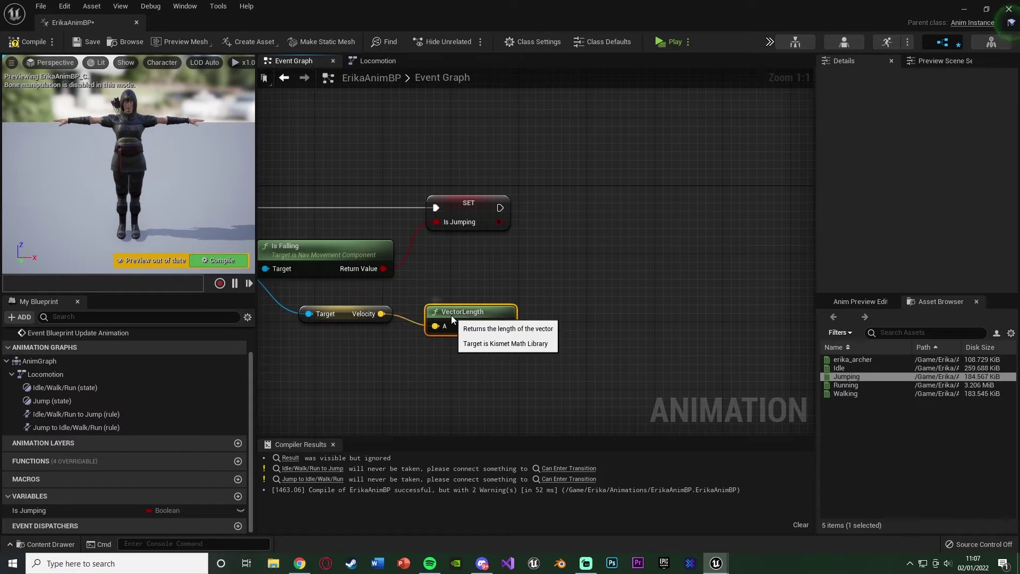
right_click(384, 314)
mouse_move(458, 381)
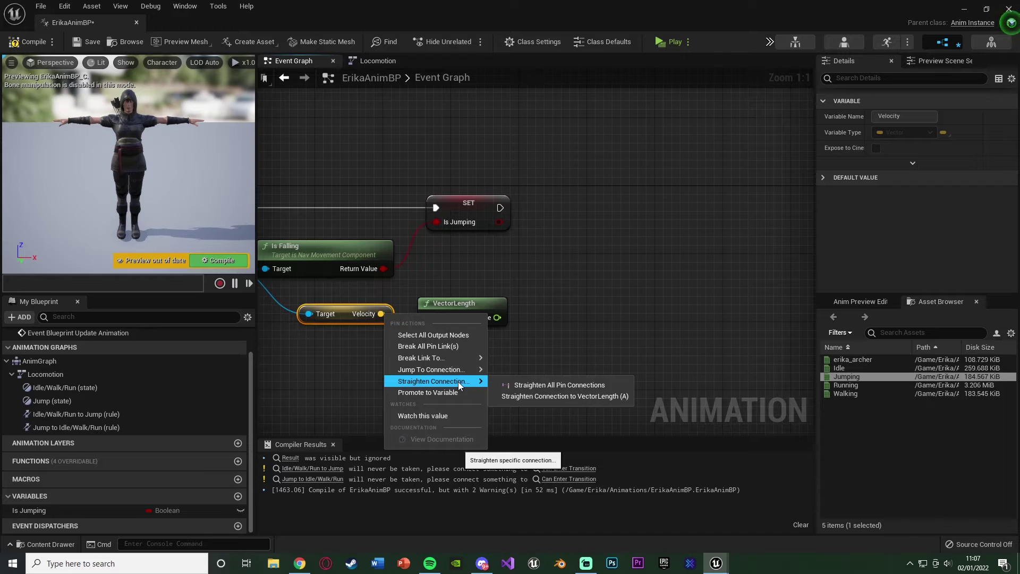
left_click(525, 386)
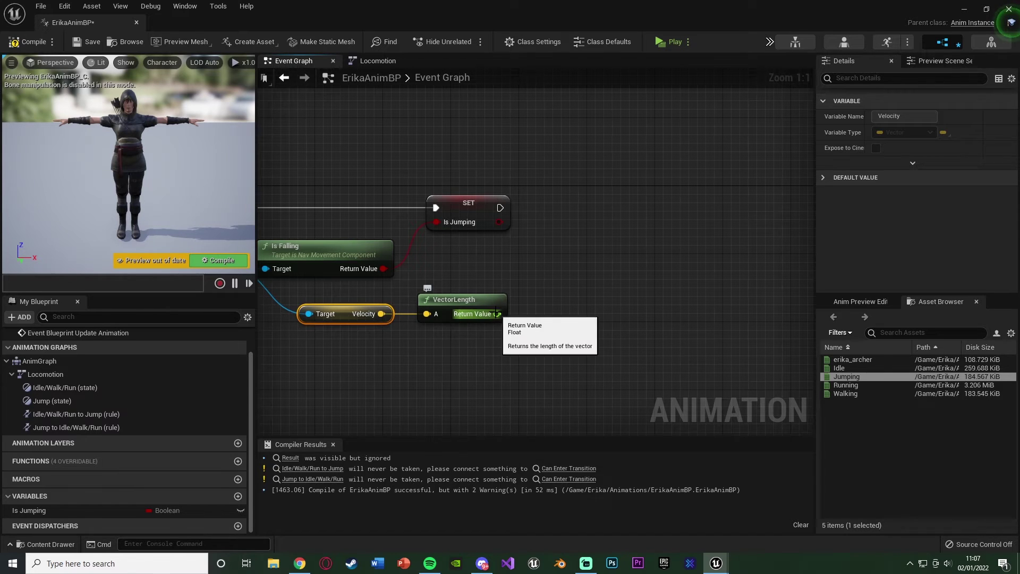
Step: Promote VectorLength's return value to a variable named Speed, and run its SET node after the Is Jumping SET node
right_click(497, 314)
left_click(527, 331)
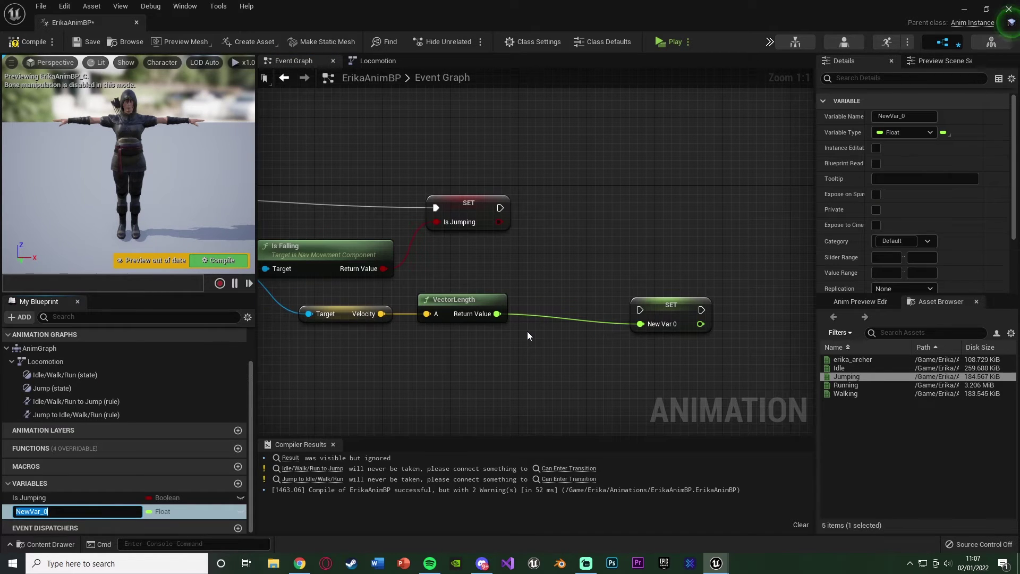
type("Speed")
key("Return")
left_click_drag(659, 306, 590, 211)
left_click_drag(499, 207, 591, 205)
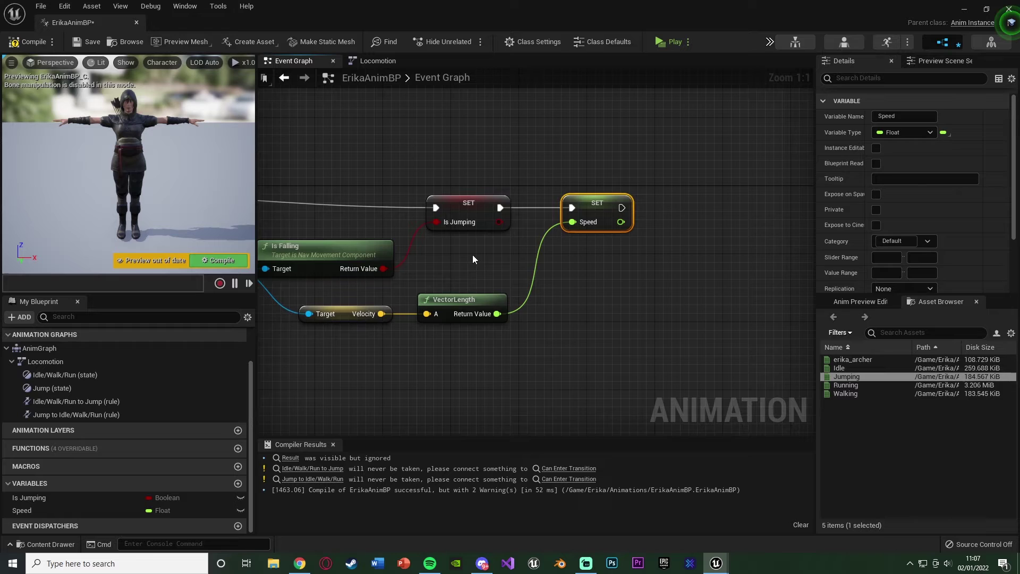
Step: Route the wire from Get Movement Component to Velocity through a reroute node level with Velocity, and compile and save the blueprint
left_click(427, 271)
right_click_drag(427, 271, 716, 278)
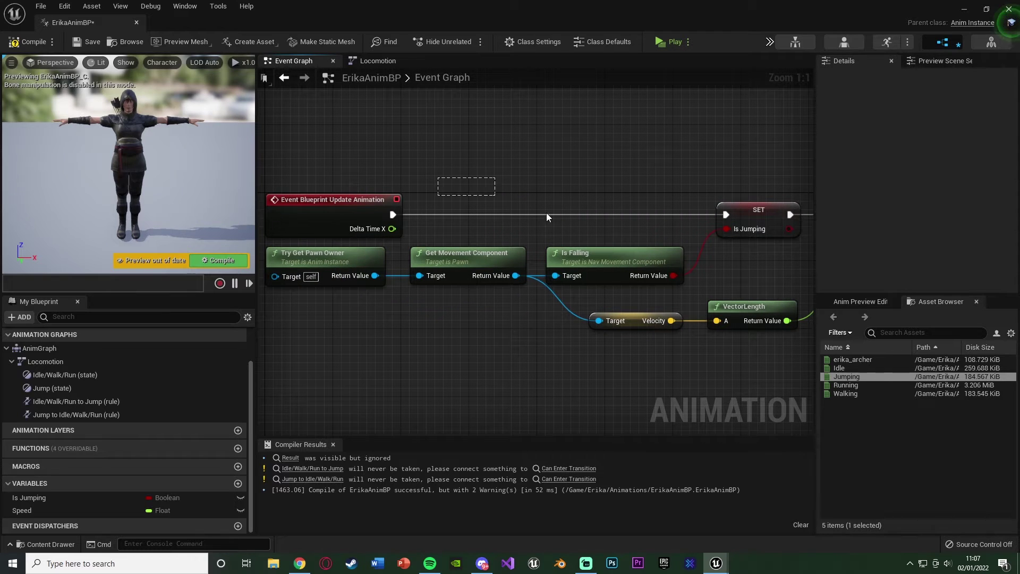
right_click_drag(546, 212, 651, 181)
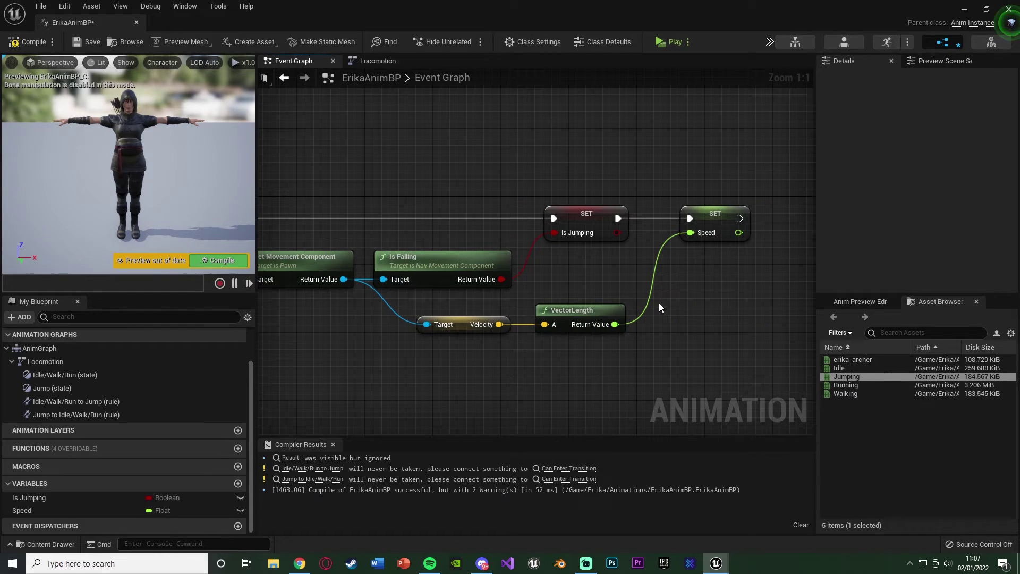
double_click(392, 307)
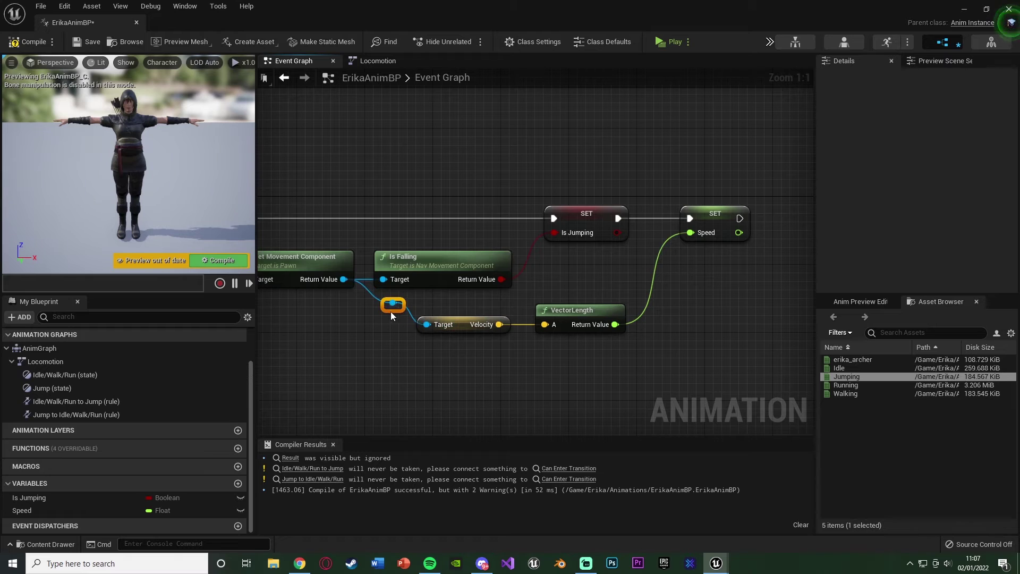
left_click_drag(391, 312, 387, 330)
right_click(425, 324)
left_click(403, 306)
left_click(33, 42)
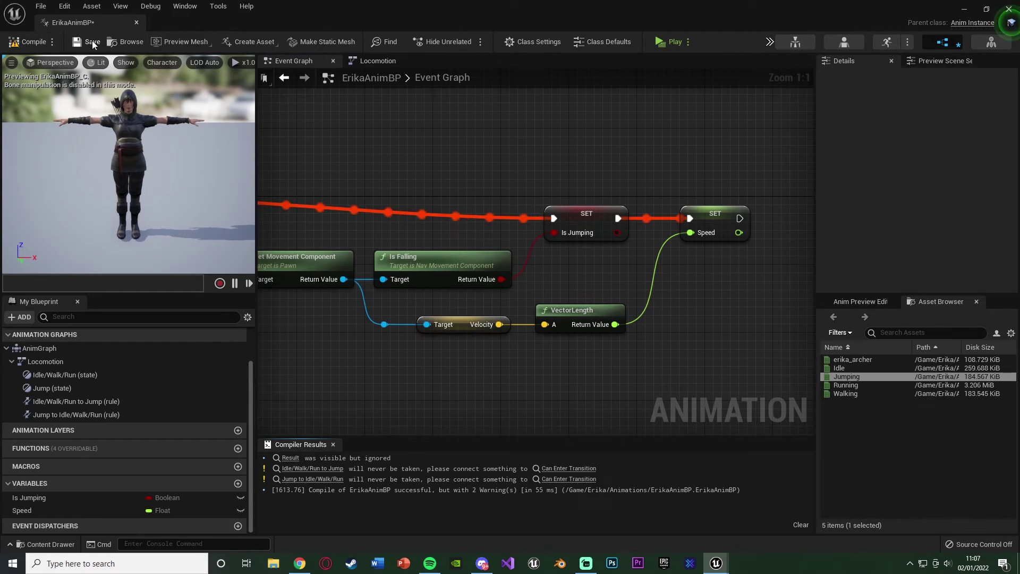
left_click(93, 43)
scroll(361, 154, "down", 2)
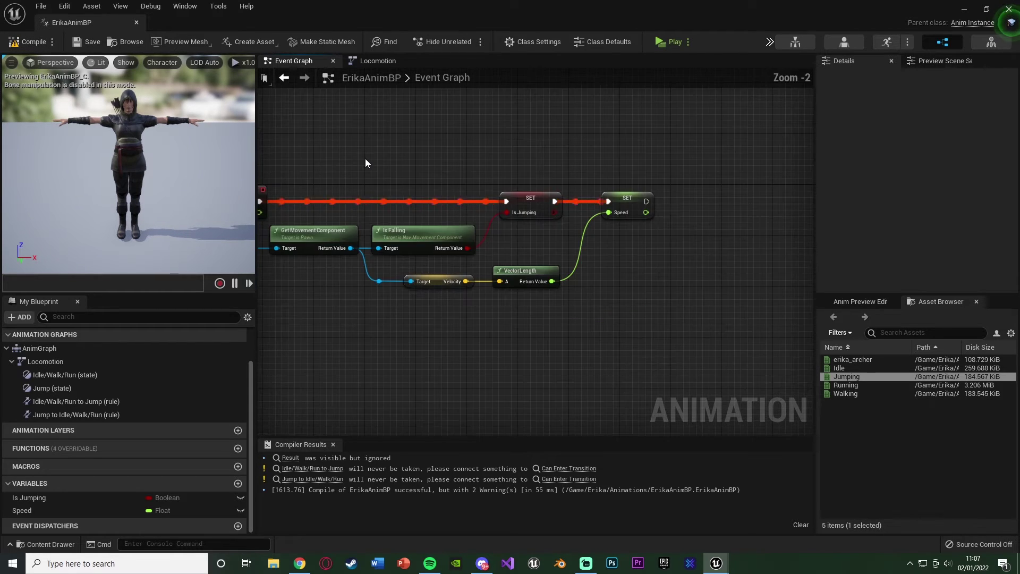
right_click_drag(366, 162, 494, 177)
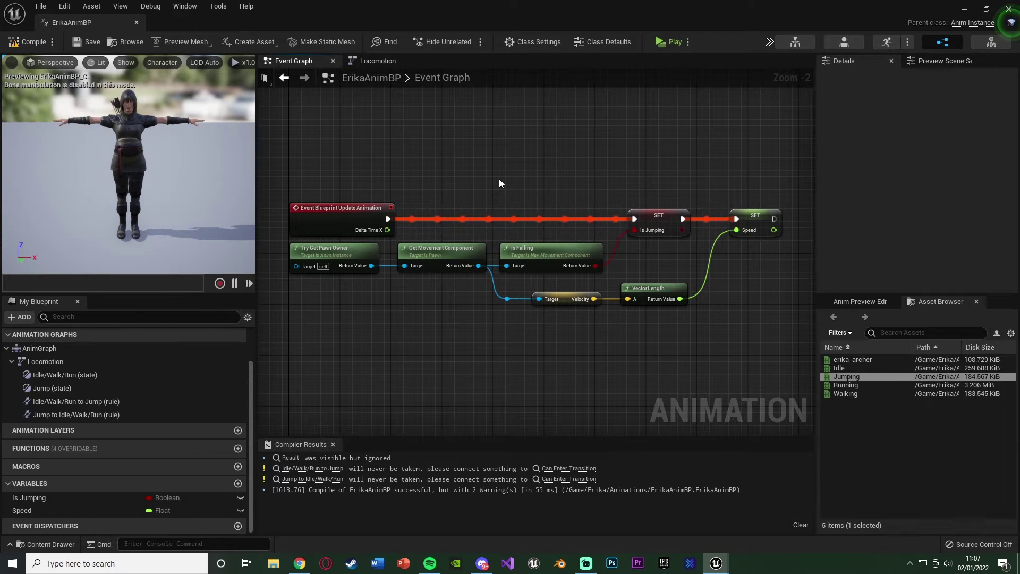
scroll(567, 236, "up", 1)
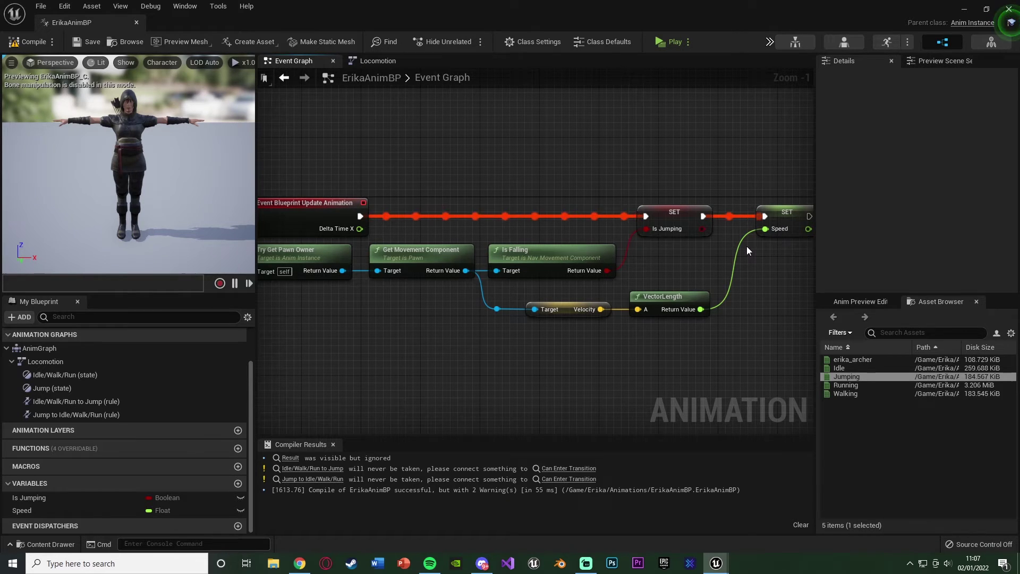
scroll(748, 248, "down", 1)
right_click_drag(604, 264, 543, 257)
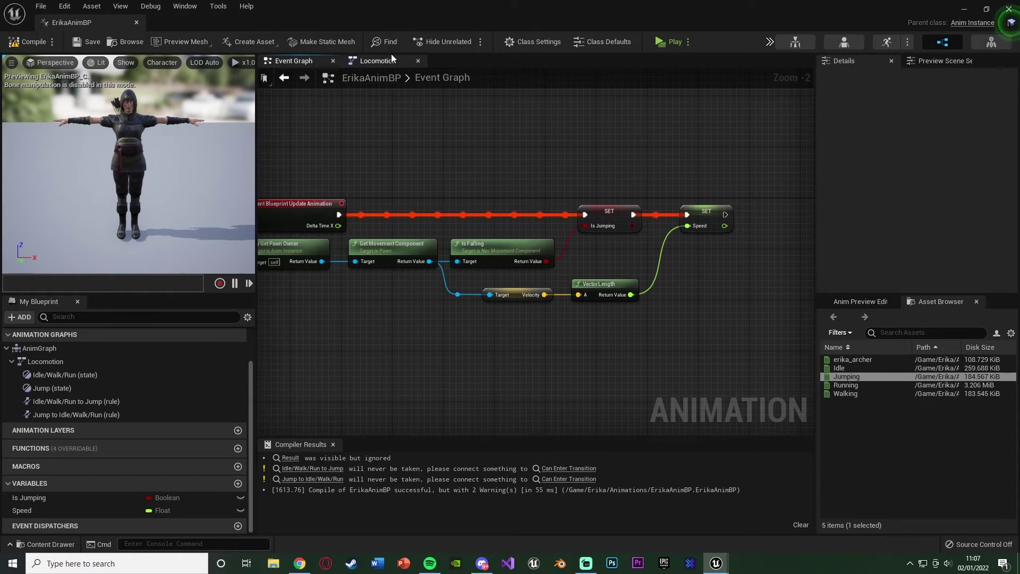
Step: In the Idle/Walk/Run to Jump transition rule, feed Can Enter Transition with the Is Jumping variable and straighten the connection
left_click(375, 61)
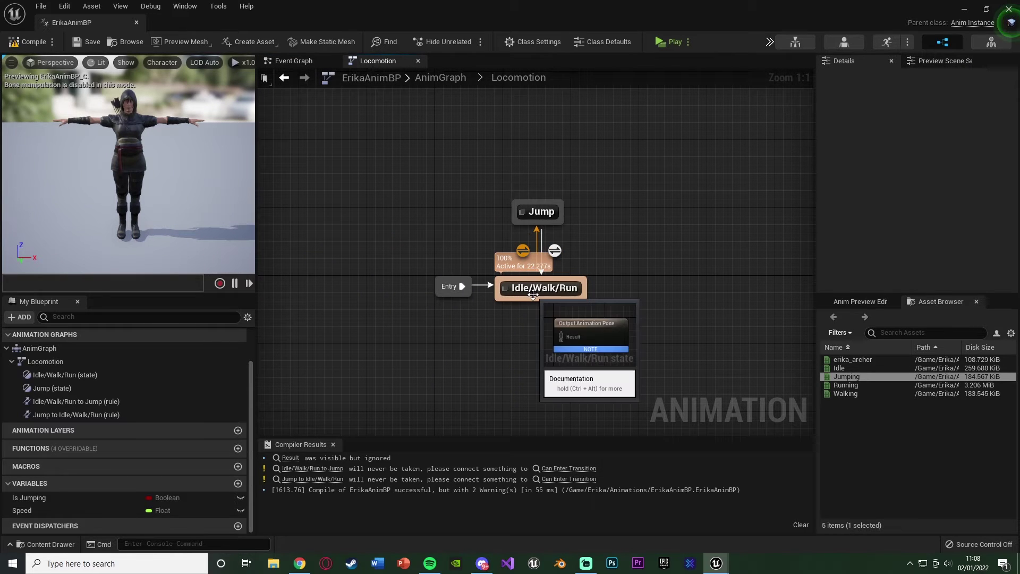
double_click(525, 251)
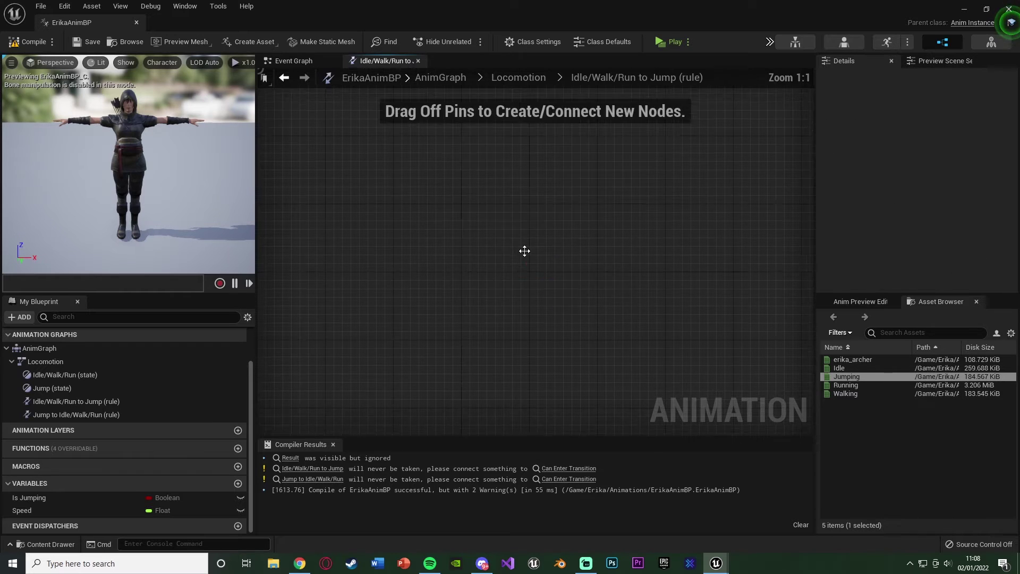
left_click_drag(59, 499, 553, 269)
left_click(415, 292)
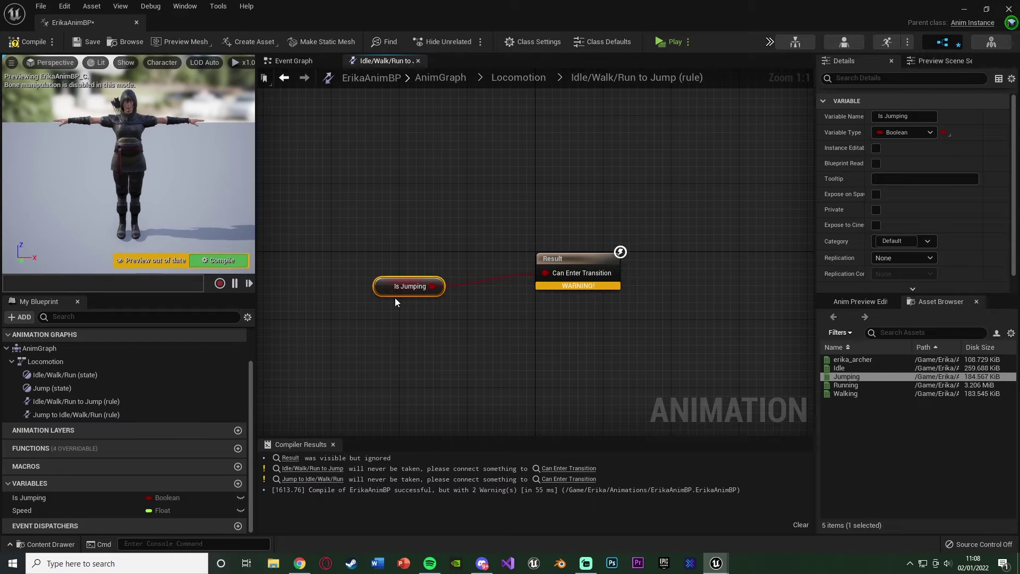
right_click(547, 277)
mouse_move(593, 346)
left_click(682, 348)
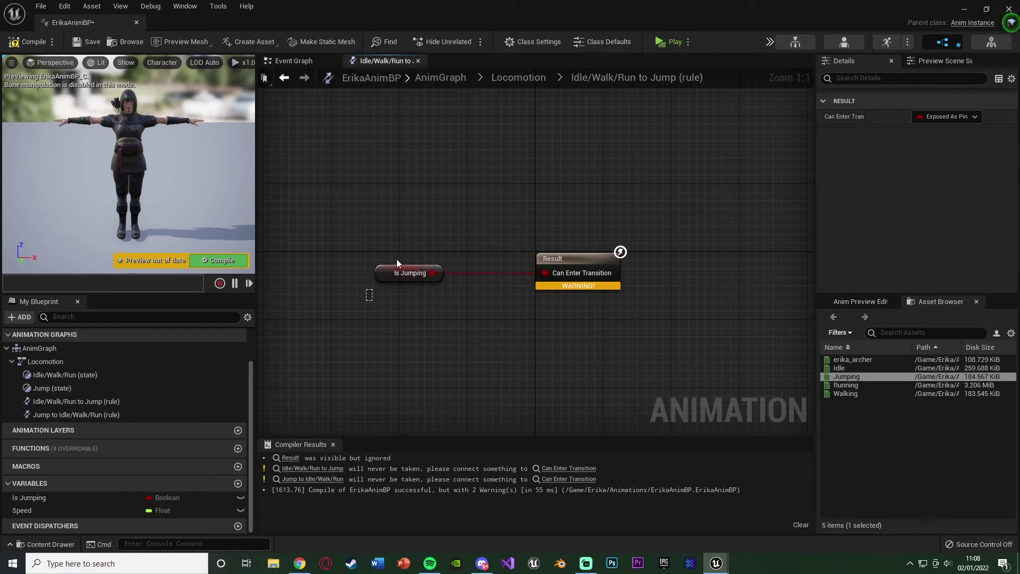
Step: Move the Is Jumping node close beside the Result node and return to the Locomotion state machine
left_click_drag(396, 259, 500, 275)
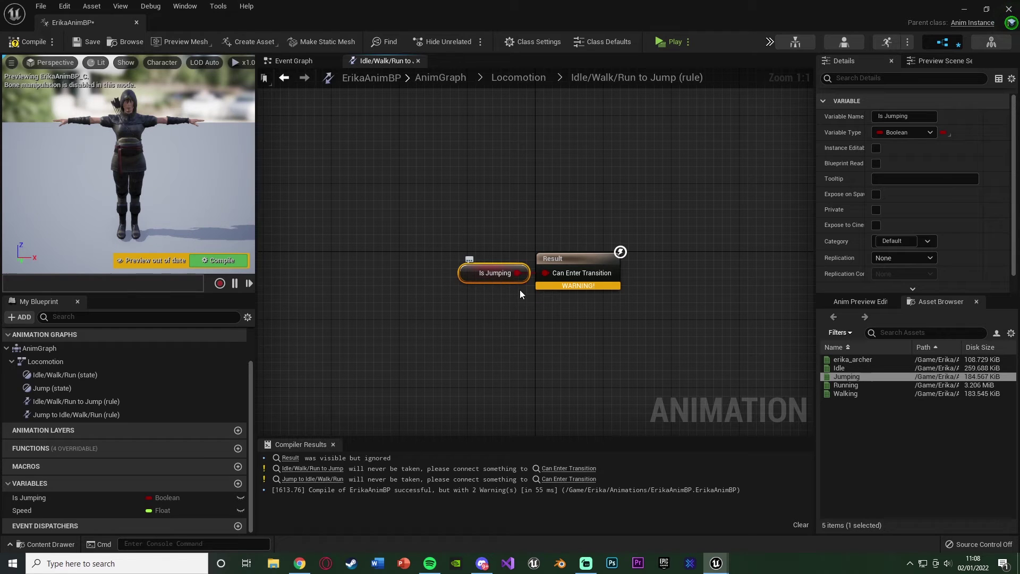
left_click(570, 321)
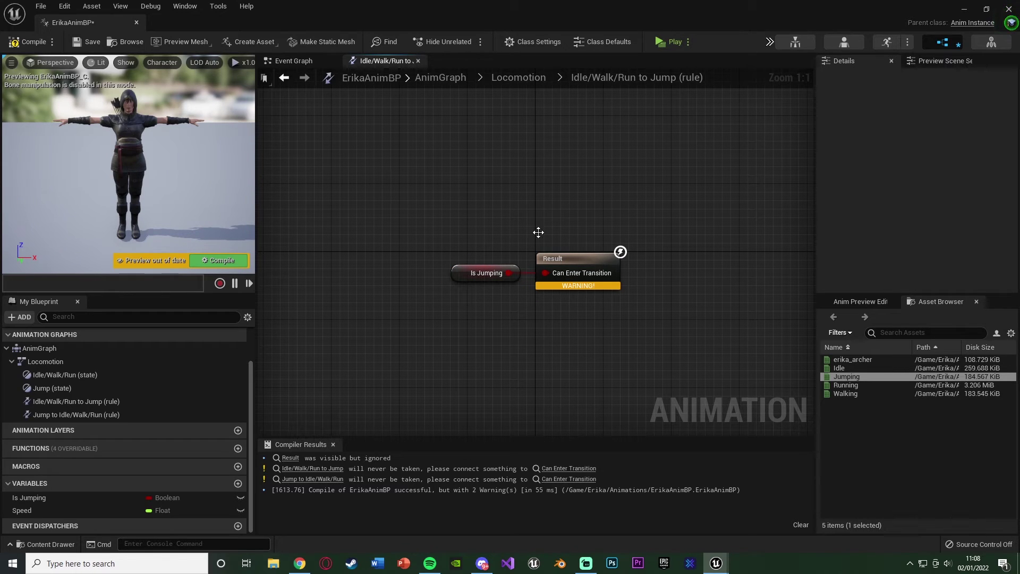
left_click(525, 77)
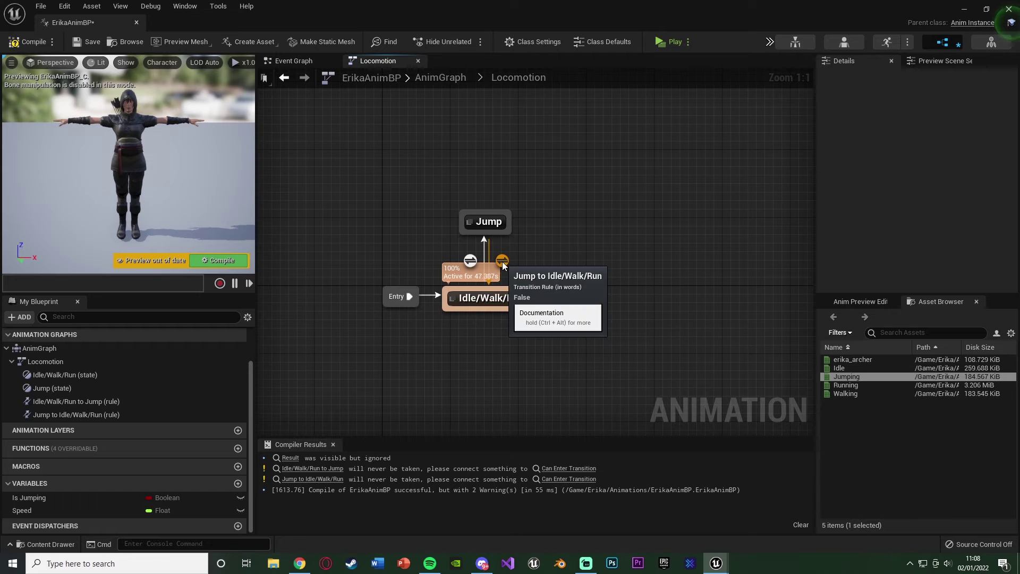
Step: In the Jump to Idle/Walk/Run transition rule, feed Can Enter Transition with the Is Jumping variable passed through a NOT node
double_click(502, 261)
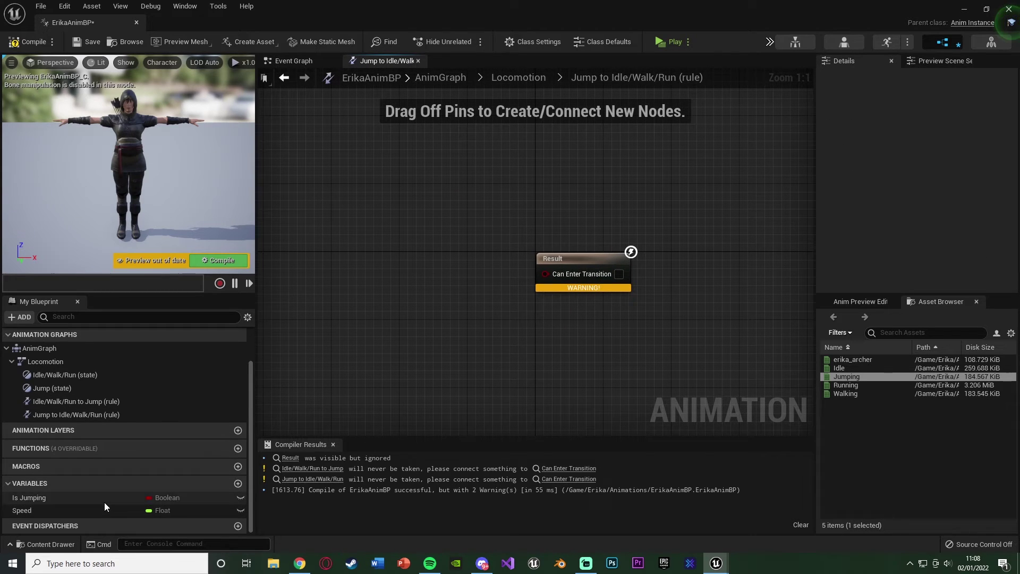
left_click_drag(104, 500, 448, 263)
left_click(380, 277)
type("not")
key("Return")
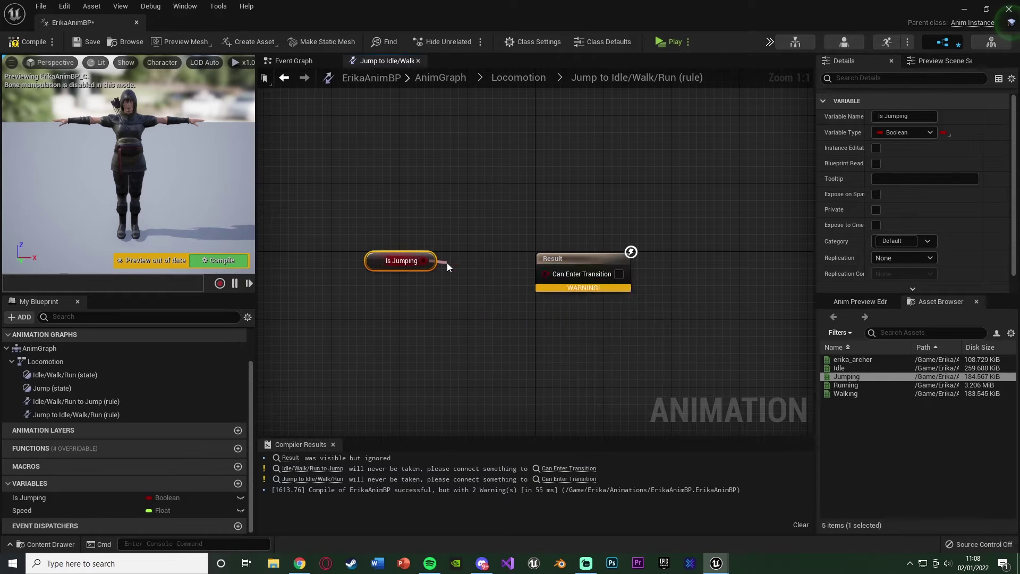
left_click_drag(526, 260, 481, 277)
Step: Straighten the connections between the Is Jumping, NOT and Result nodes
right_click(546, 273)
mouse_move(610, 331)
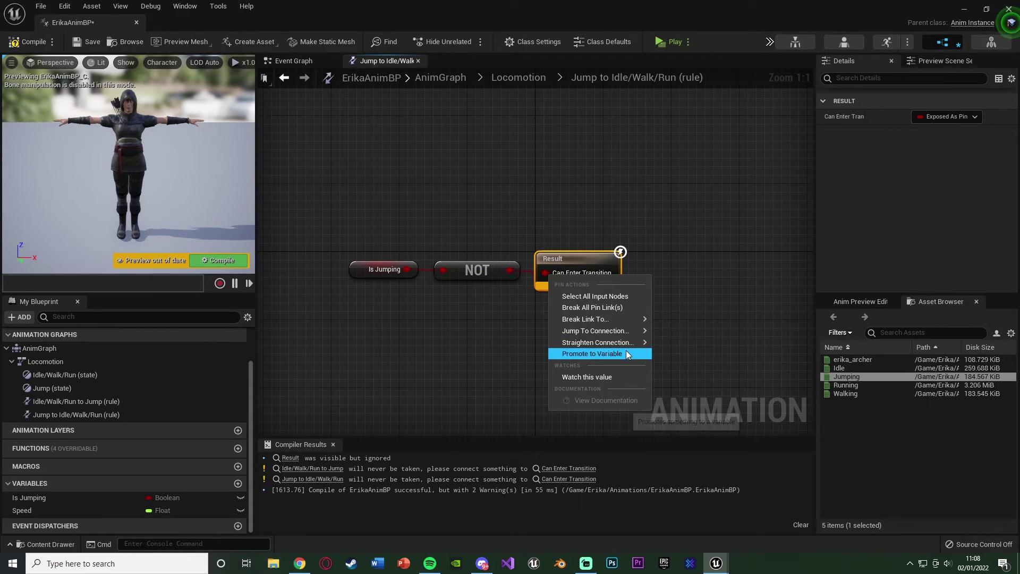
mouse_move(639, 343)
left_click(683, 345)
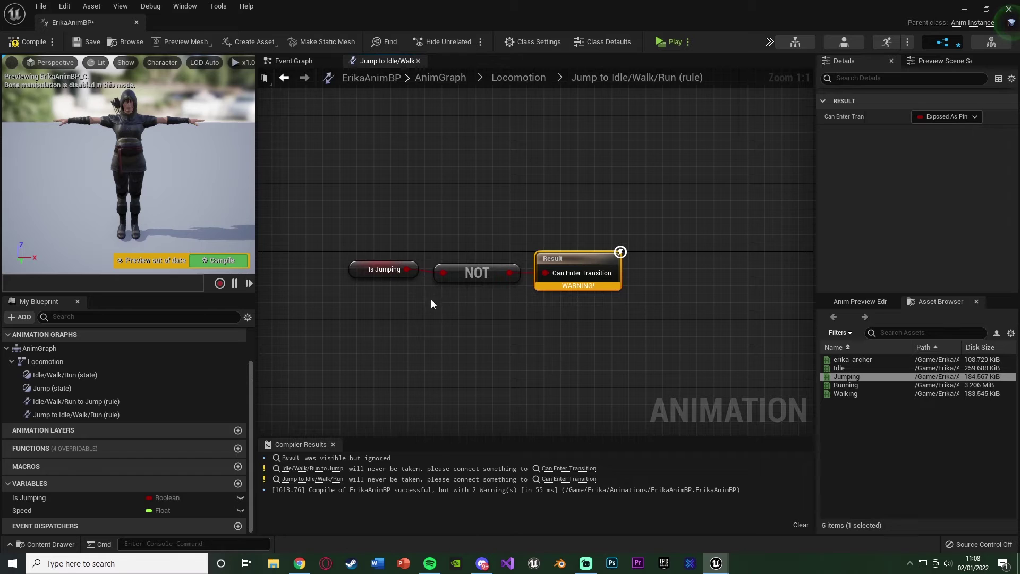
right_click(448, 273)
mouse_move(526, 345)
left_click(569, 346)
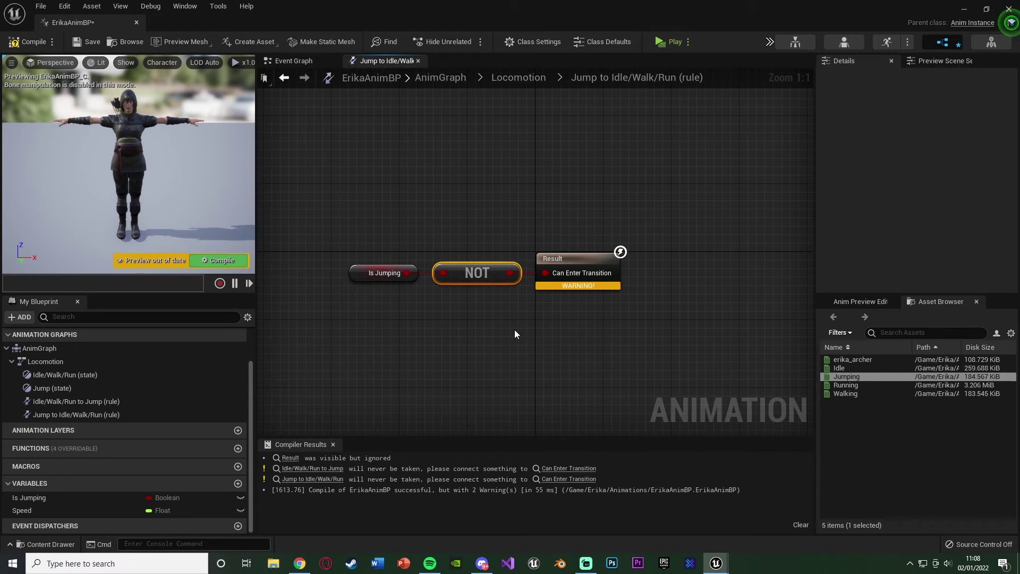
left_click(375, 312)
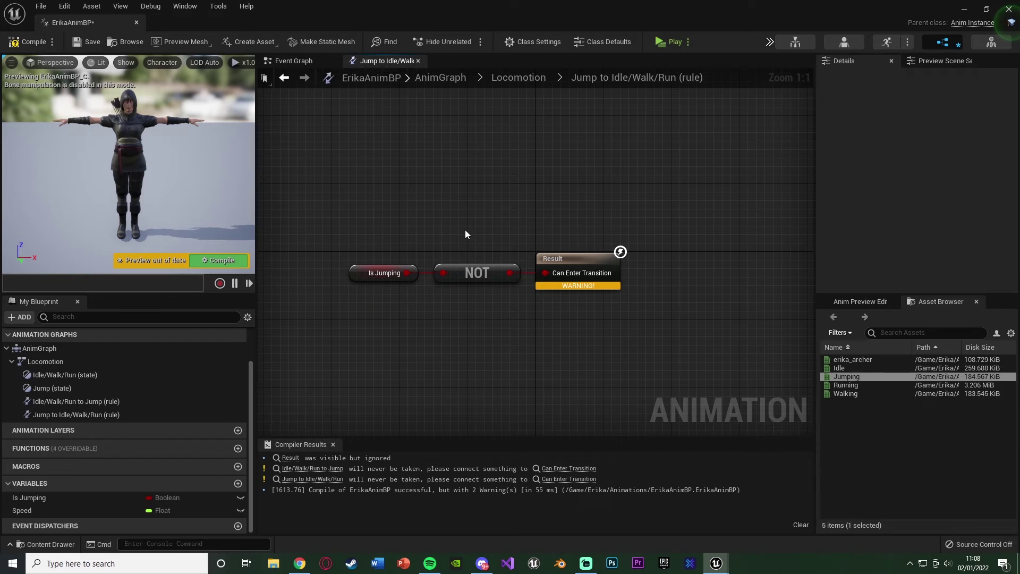
Step: Compile the animation blueprint and go back to the Locomotion state machine
left_click_drag(467, 229, 486, 345)
left_click_drag(496, 305, 410, 249)
left_click(383, 269)
left_click_drag(473, 241, 482, 303)
left_click(483, 304)
left_click(35, 43)
left_click(518, 77)
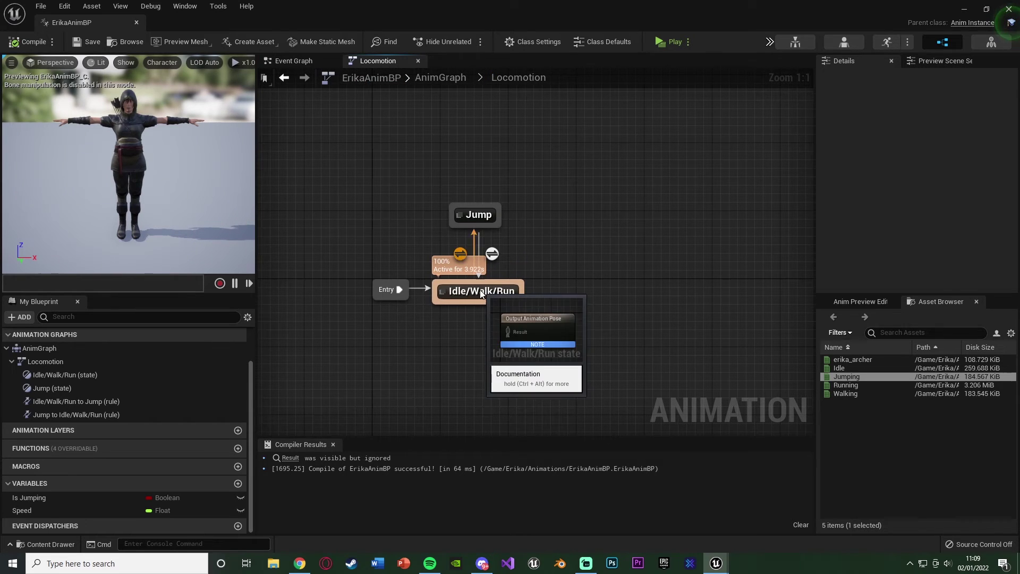
Step: In the Idle/Walk/Run state, place Idle, Walking and Running animation players and connect Running to the output pose
double_click(474, 298)
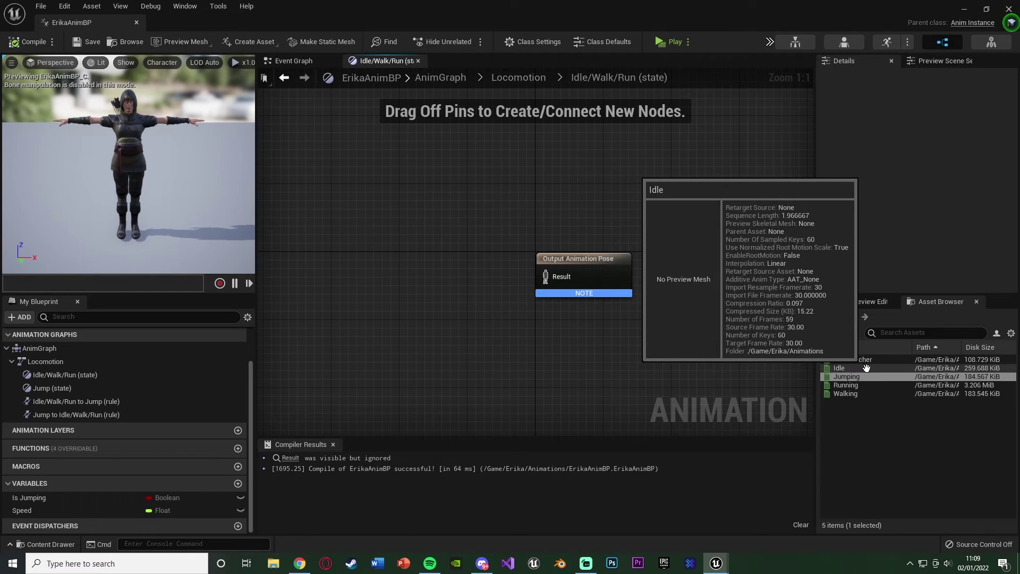
left_click(839, 368)
left_click_drag(556, 236, 417, 177)
left_click(853, 401)
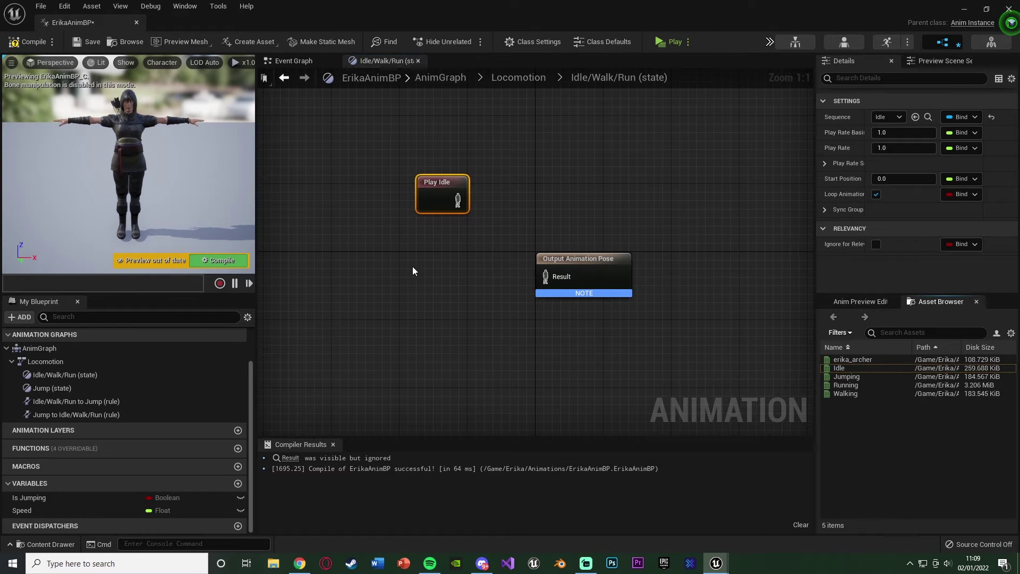
left_click_drag(846, 394, 375, 243)
left_click(845, 385)
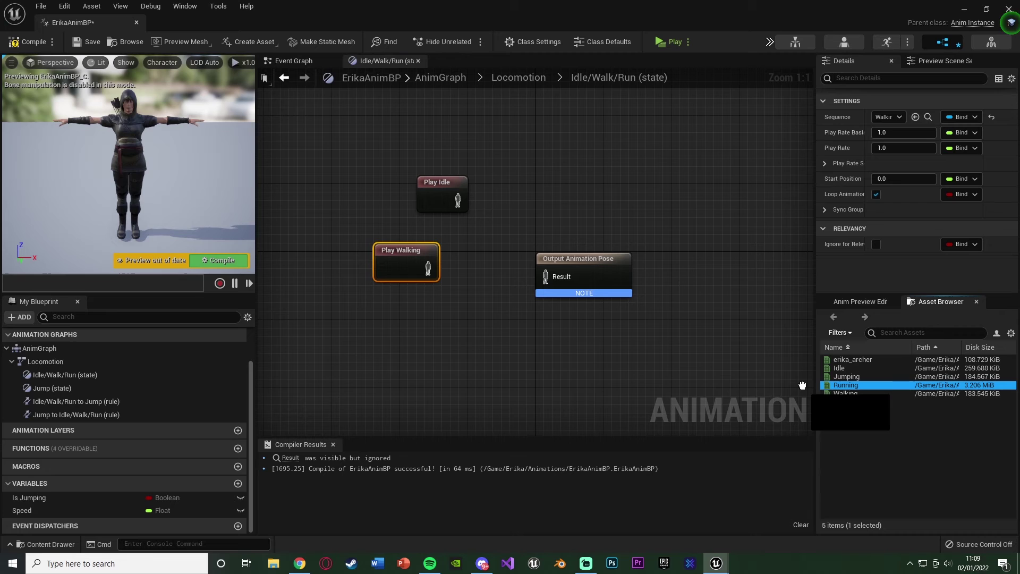
left_click_drag(393, 343, 392, 346)
left_click_drag(457, 200, 429, 267)
left_click_drag(445, 370, 549, 279)
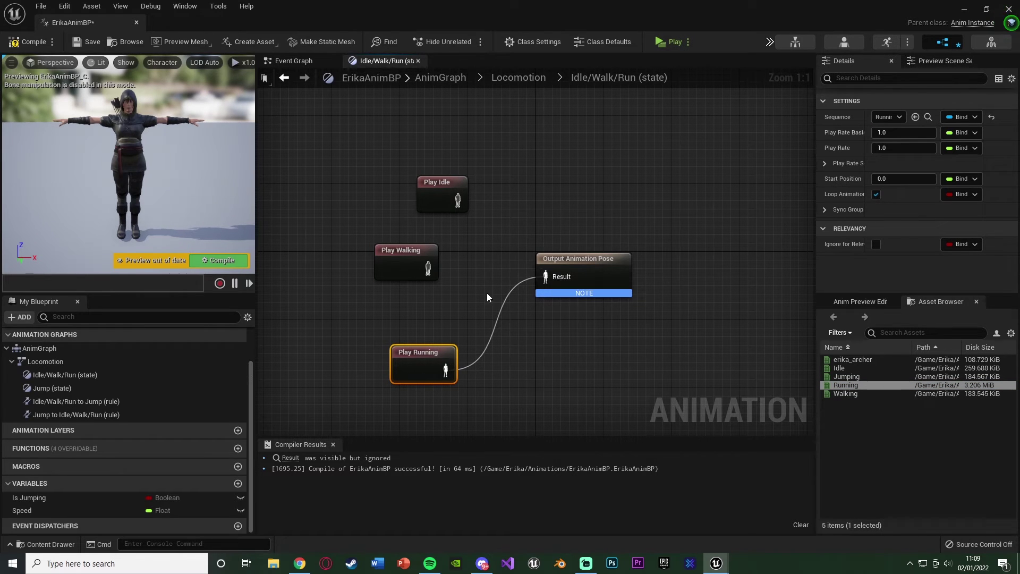
Step: Try a Blend Poses by int node in the state, and delete it together with the three animation players
right_click(502, 205)
type("blend poses by")
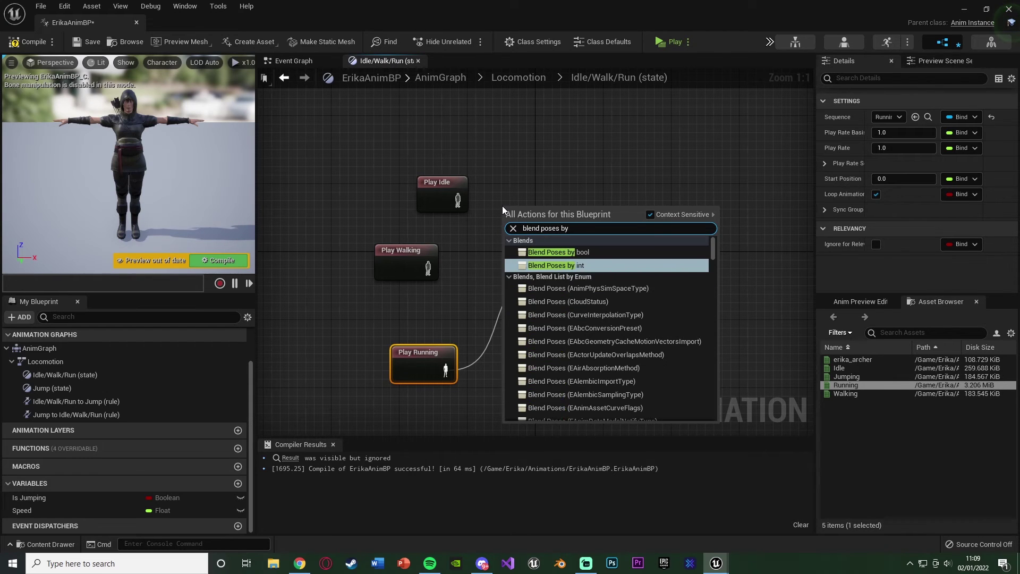
key("Return")
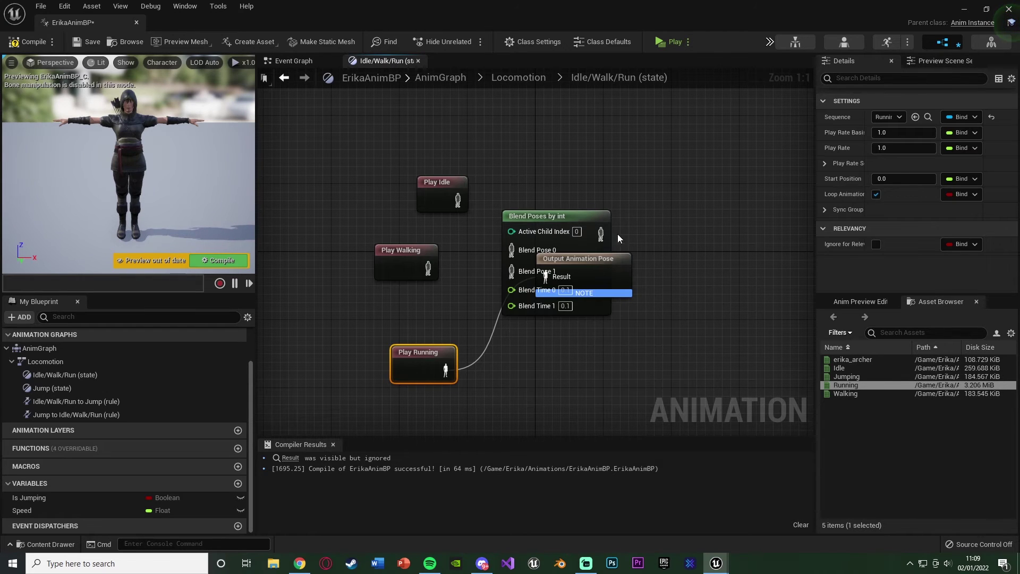
left_click(584, 216)
key("Delete")
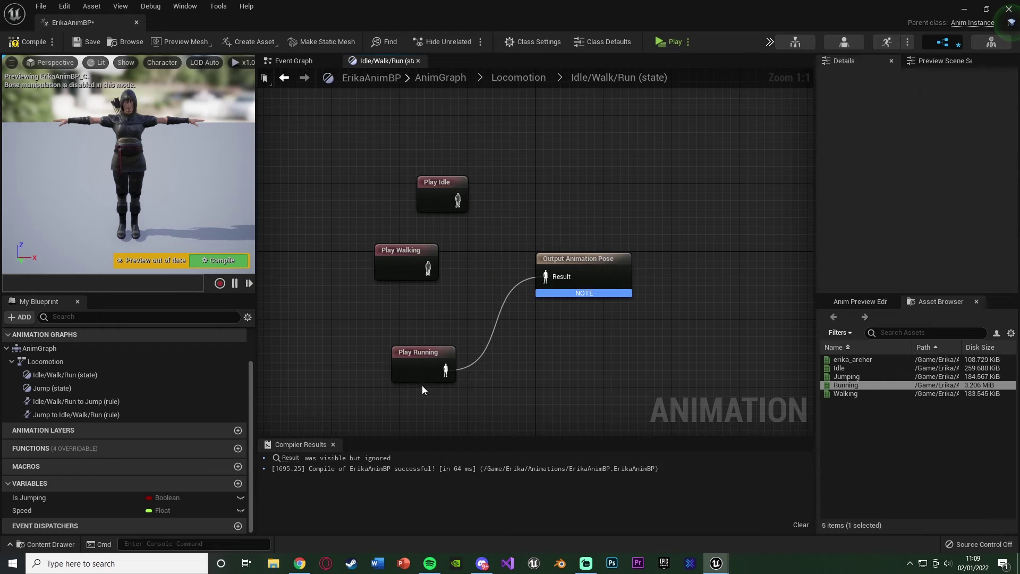
left_click_drag(422, 398, 441, 173)
key("Delete")
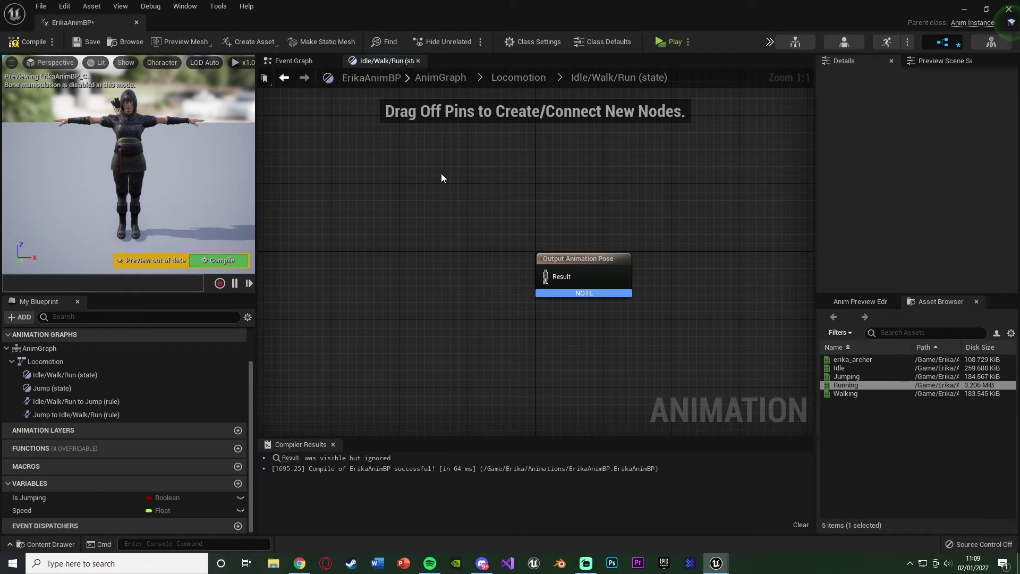
Step: In the main editor's Erika Animations folder, create a Blend Space 1D for the erika_archer skeleton and name it ErikaBS
left_click(964, 9)
key("ctrl+space")
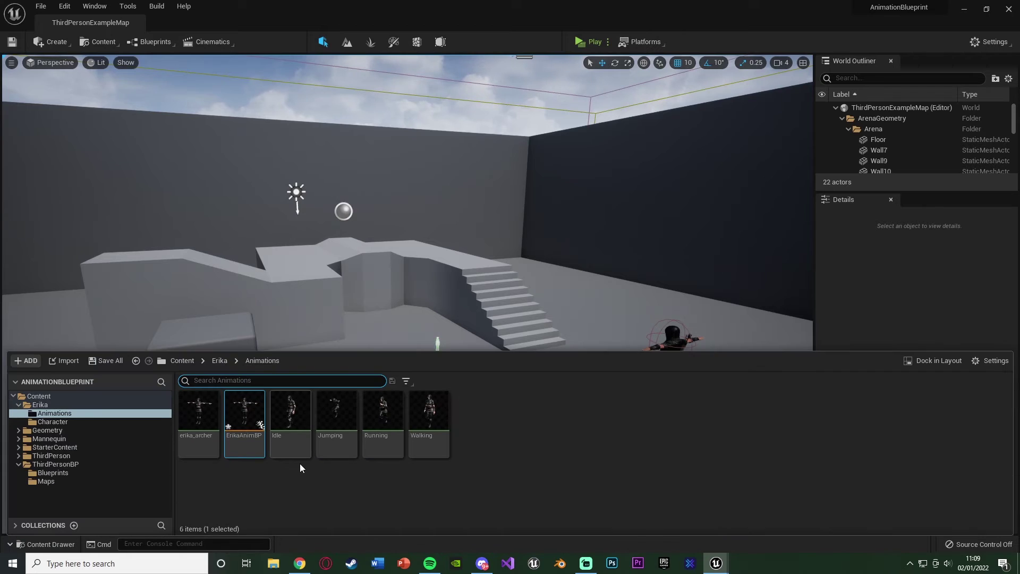
right_click(483, 444)
right_click(482, 449)
left_click(524, 255)
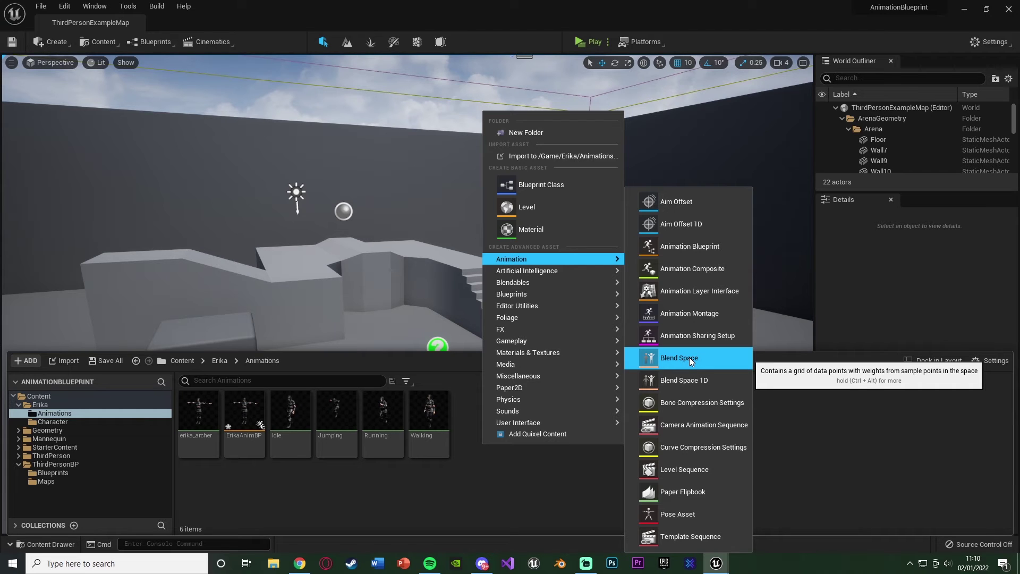
left_click(702, 386)
left_click(478, 155)
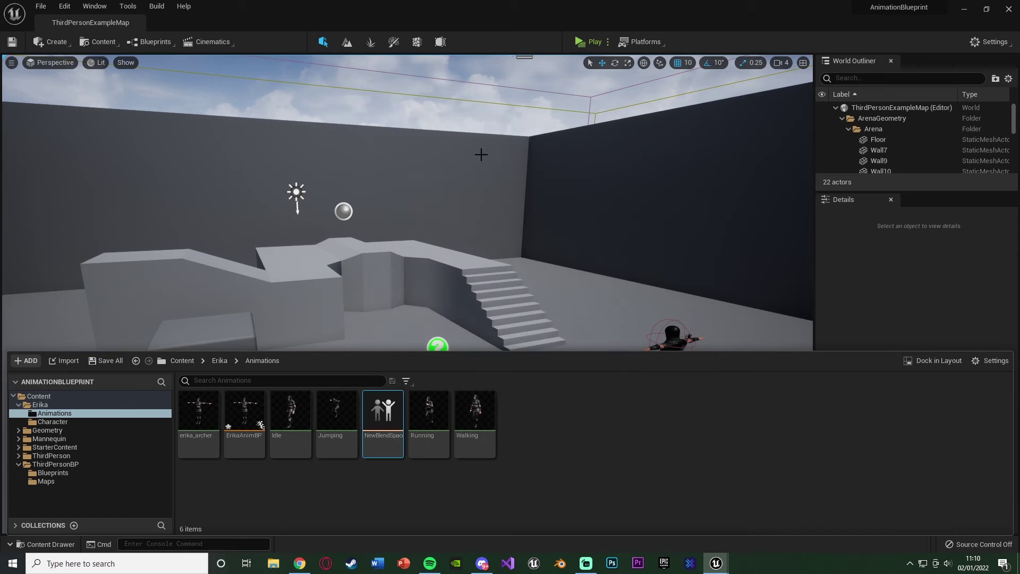
type("Erika")
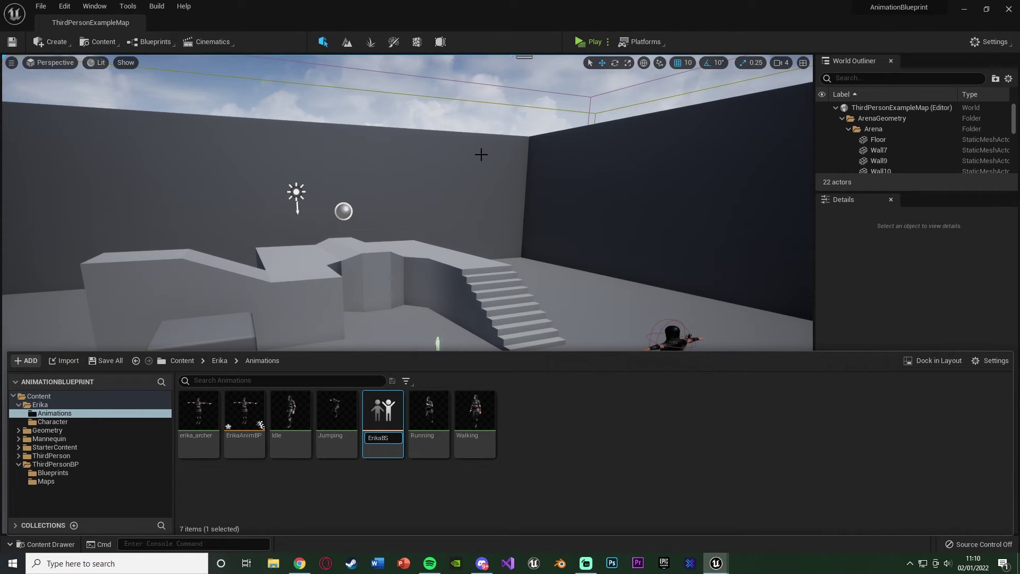
type("BS")
key("Return")
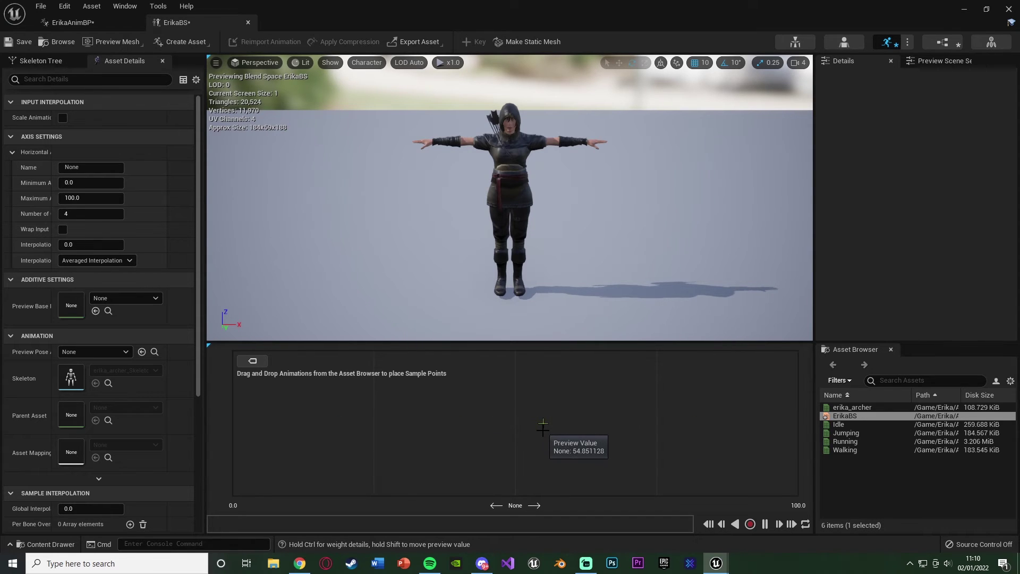
Step: In the ErikaBS blend space, name the horizontal axis Speed and set its maximum axis value to 600
key("shift")
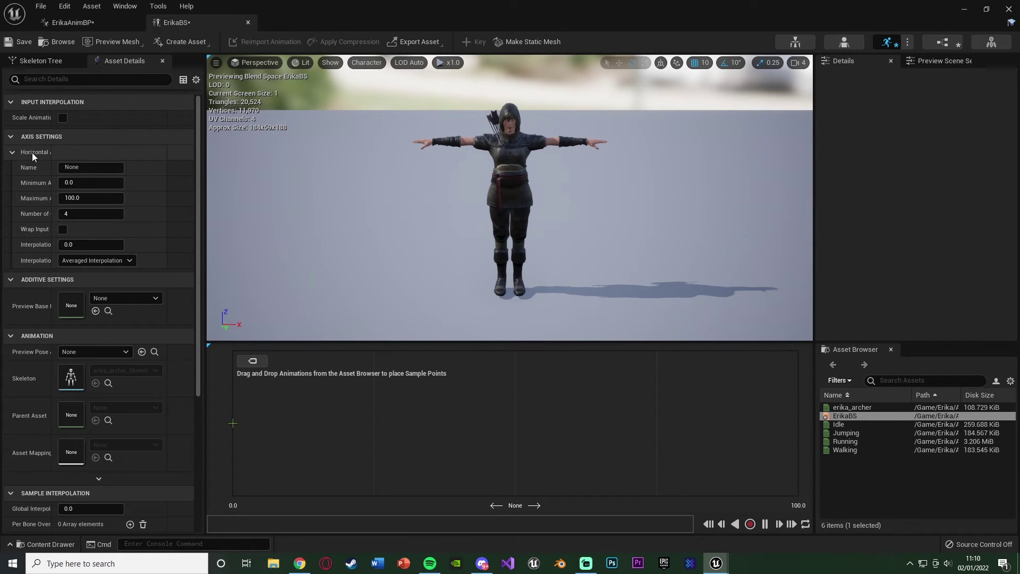
left_click(87, 171)
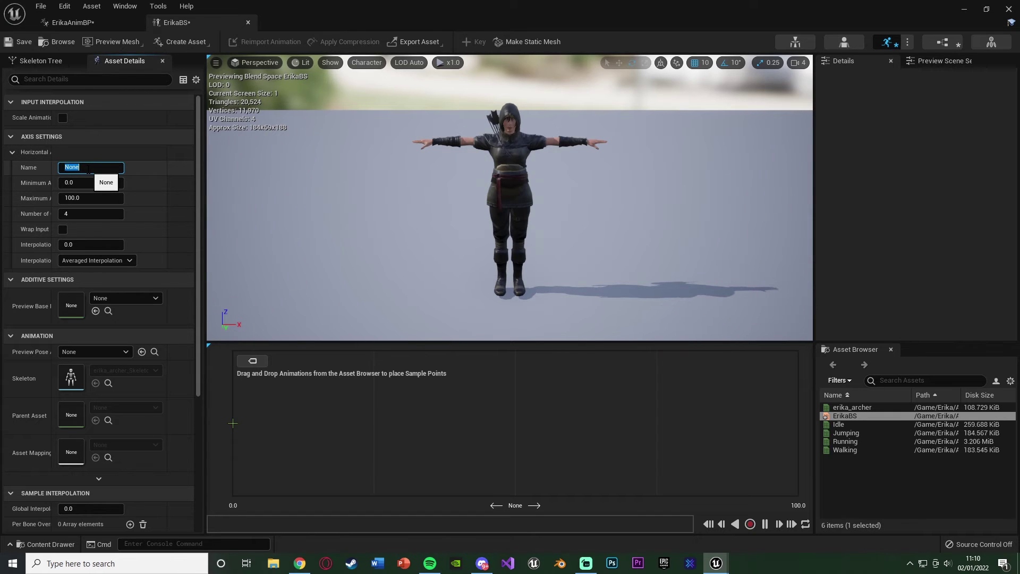
type("Speed")
key("Return")
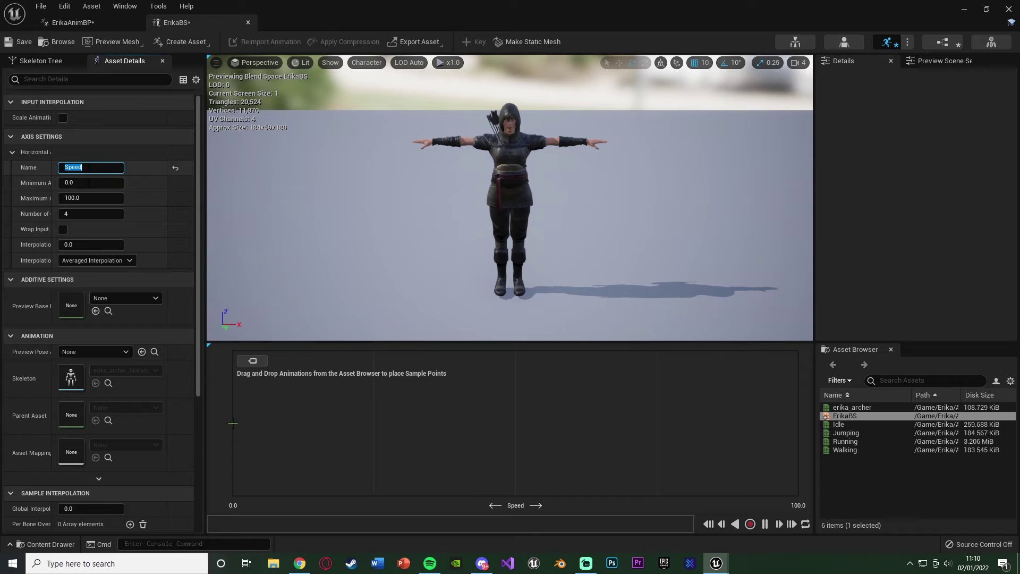
left_click(90, 197)
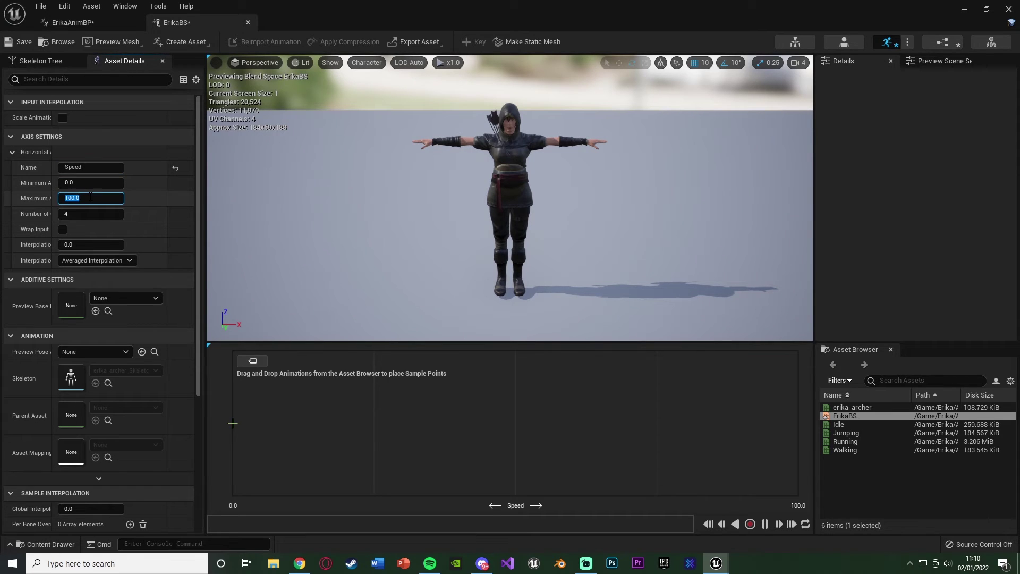
type("600")
key("Return")
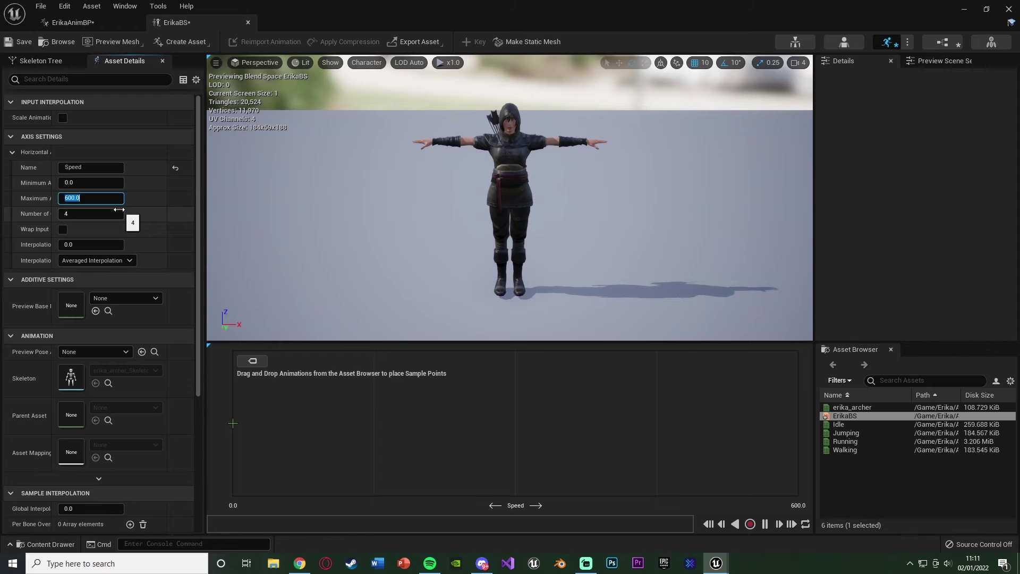
Step: Place Idle at the start of the Speed axis, Walking at its midpoint and Running at its maximum as sample points
left_click(903, 473)
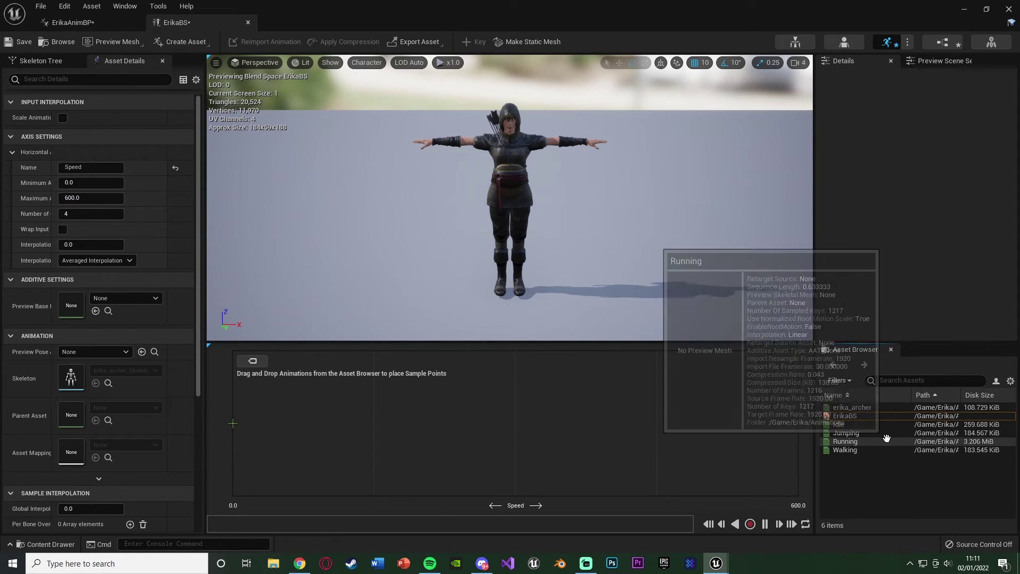
left_click_drag(839, 424, 255, 415)
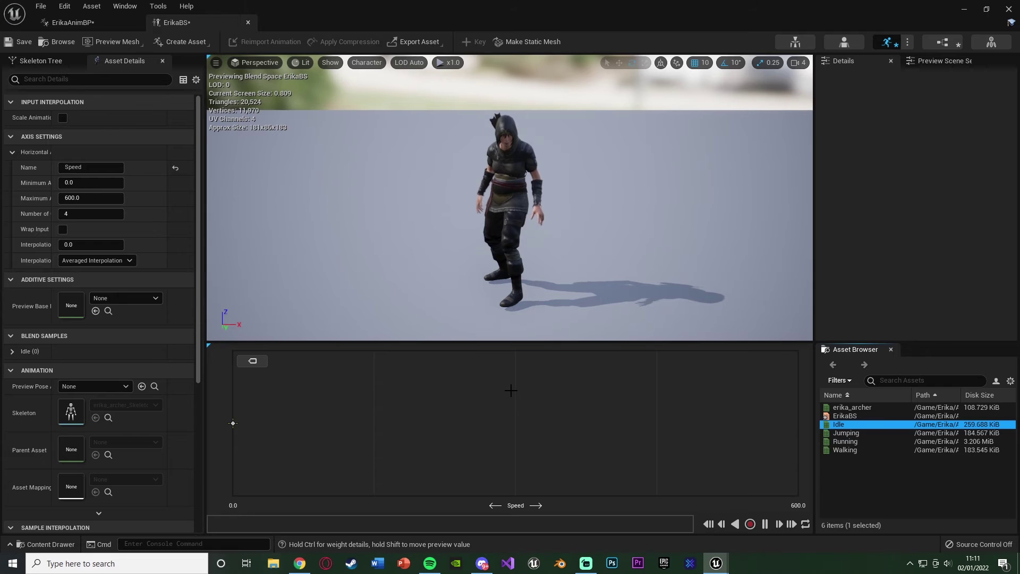
left_click_drag(844, 449, 524, 420)
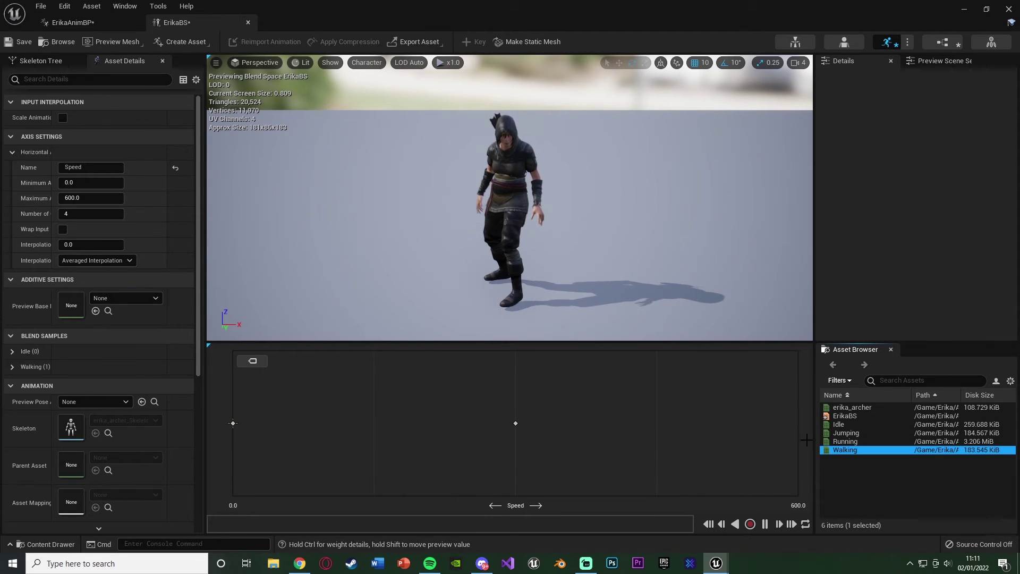
left_click_drag(845, 441, 796, 425)
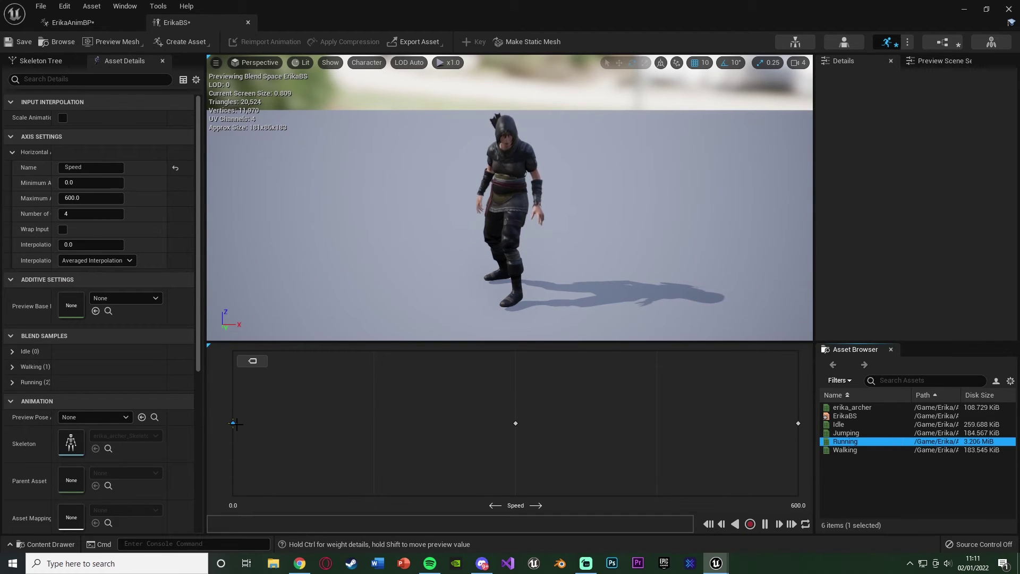
mouse_move(234, 423)
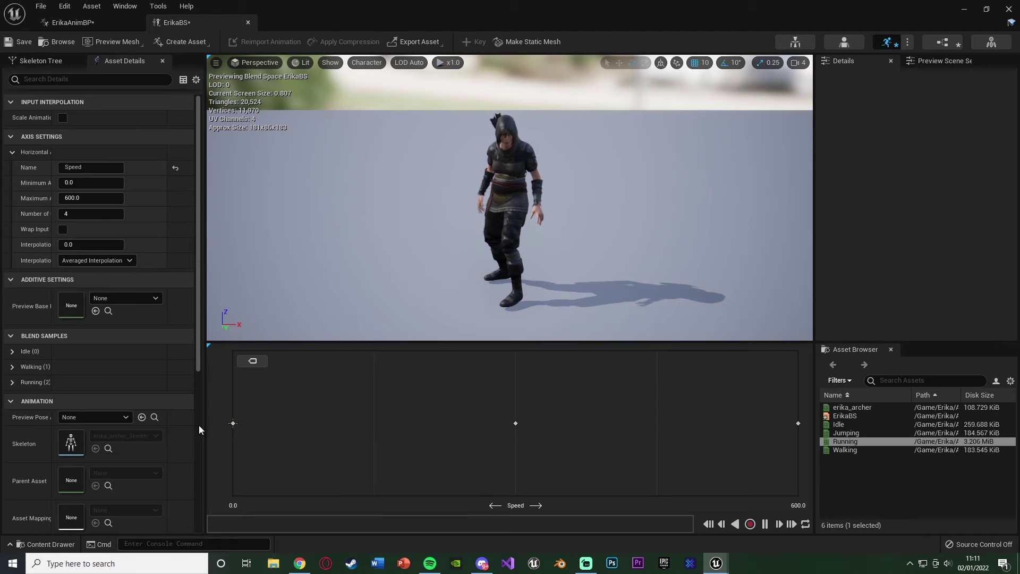
Step: Set the blend space's global sample interpolation speed to 10.0, and save and close ErikaBS
scroll(128, 381, "down", 10)
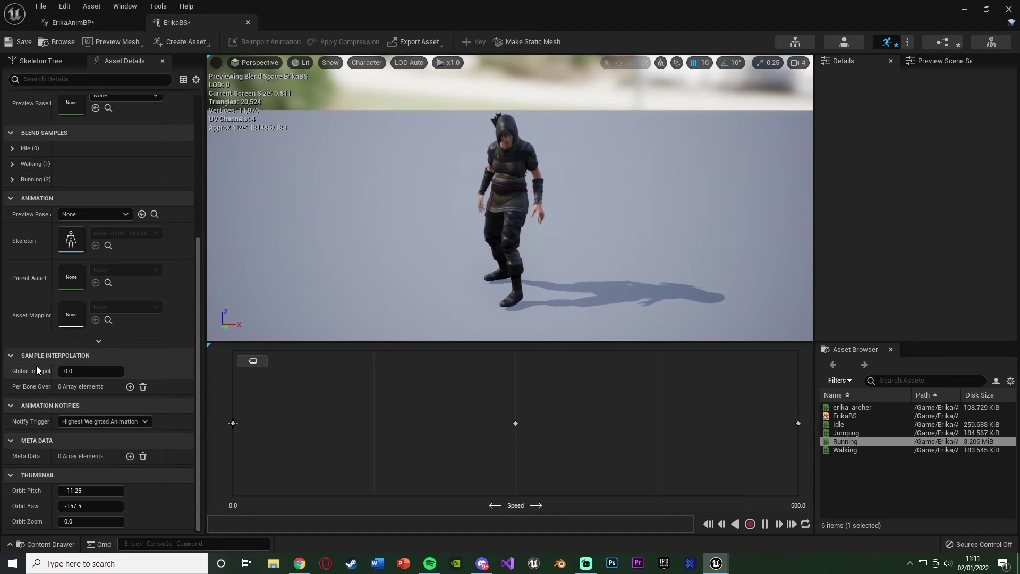
mouse_move(34, 372)
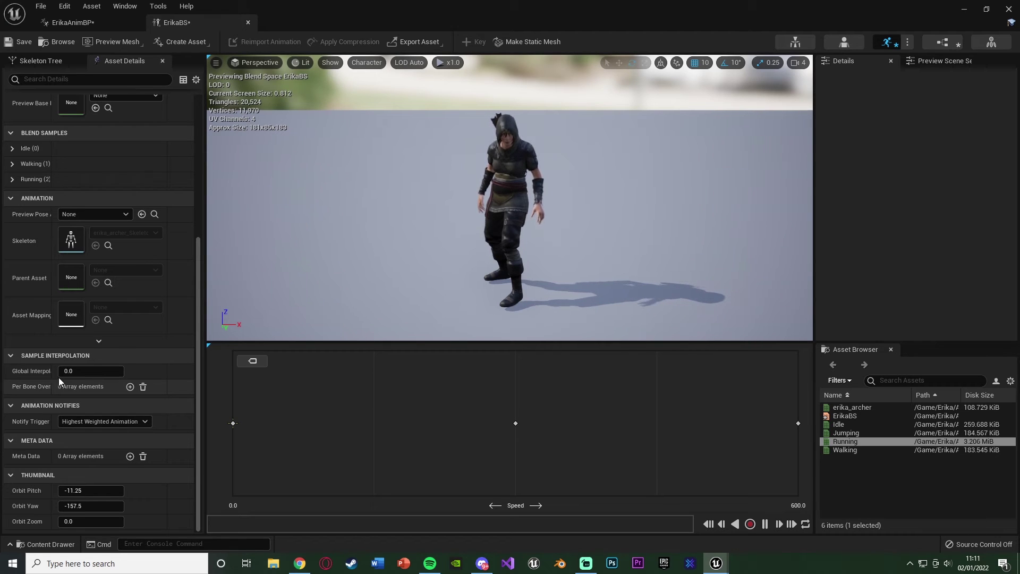
left_click(72, 371)
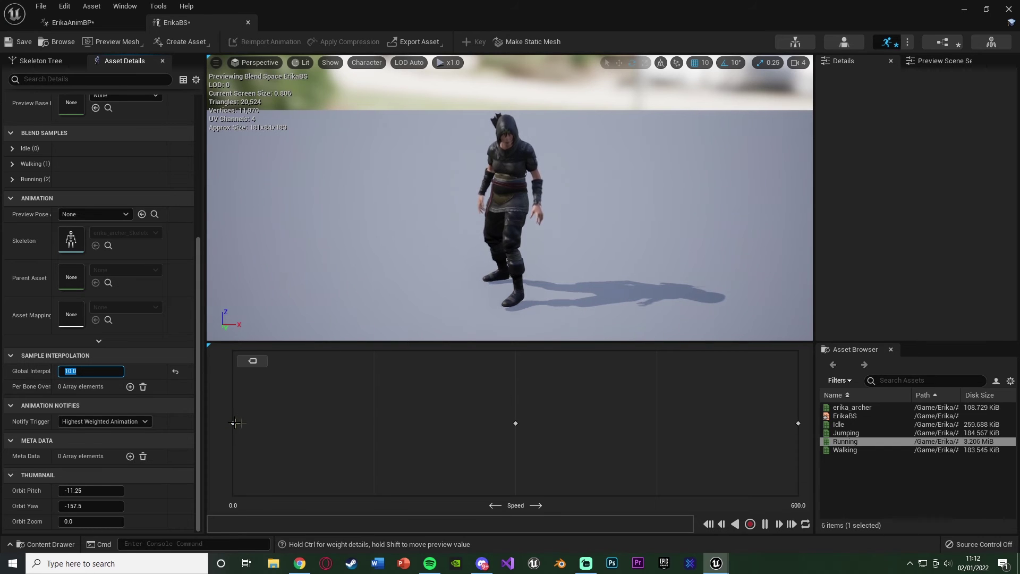
key("shift")
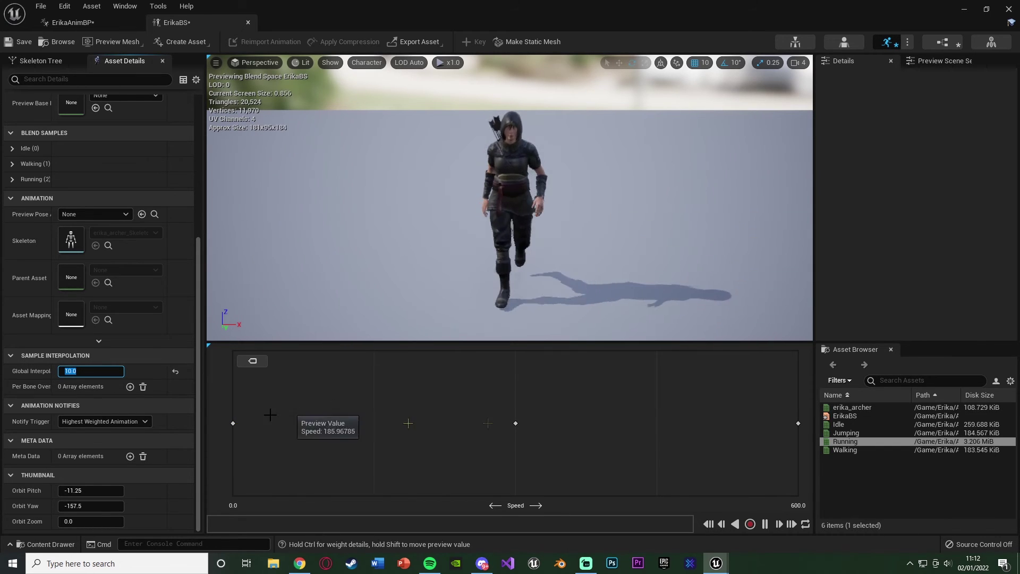
left_click(10, 42)
middle_click(221, 26)
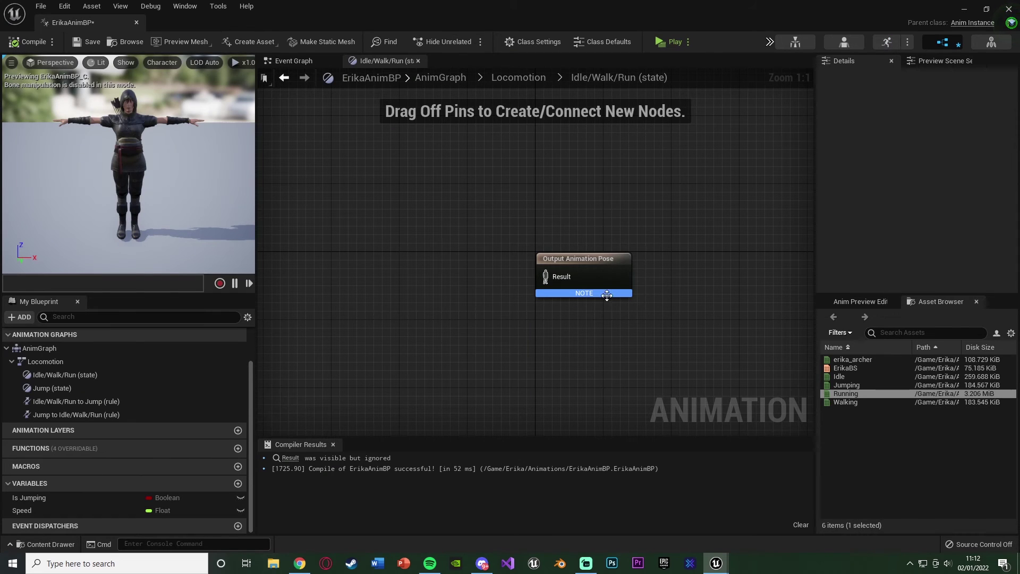
Step: Place an ErikaBS blendspace player in the Idle/Walk/Run state and connect it to the Output Animation Pose result
left_click_drag(845, 368, 434, 269)
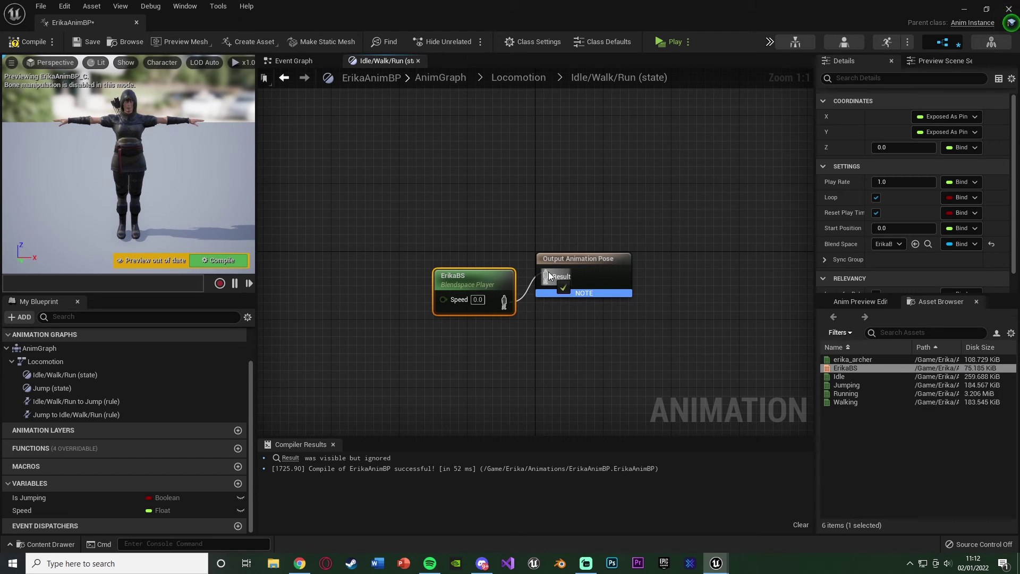
left_click_drag(483, 288, 475, 263)
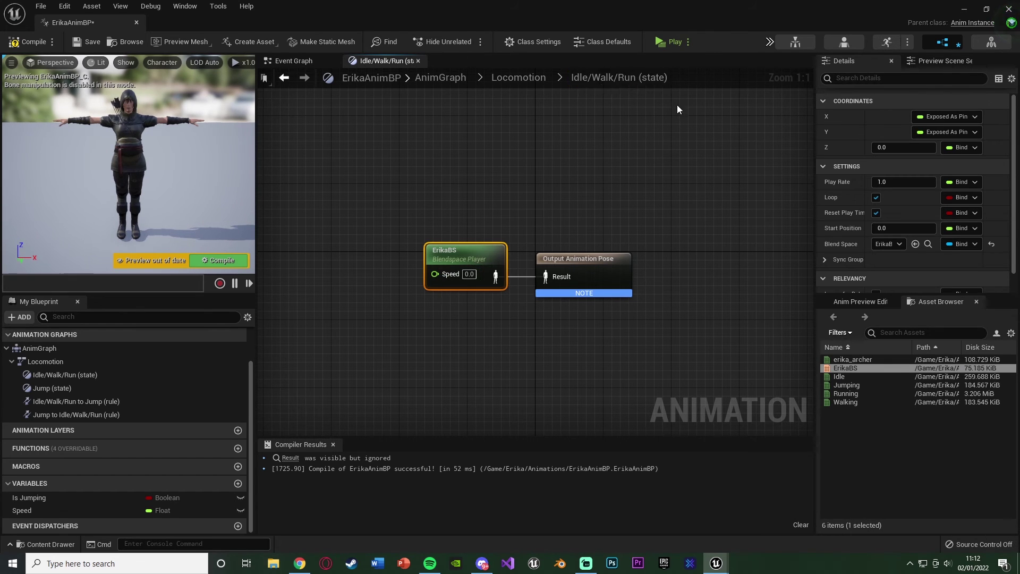
right_click_drag(468, 229, 505, 222)
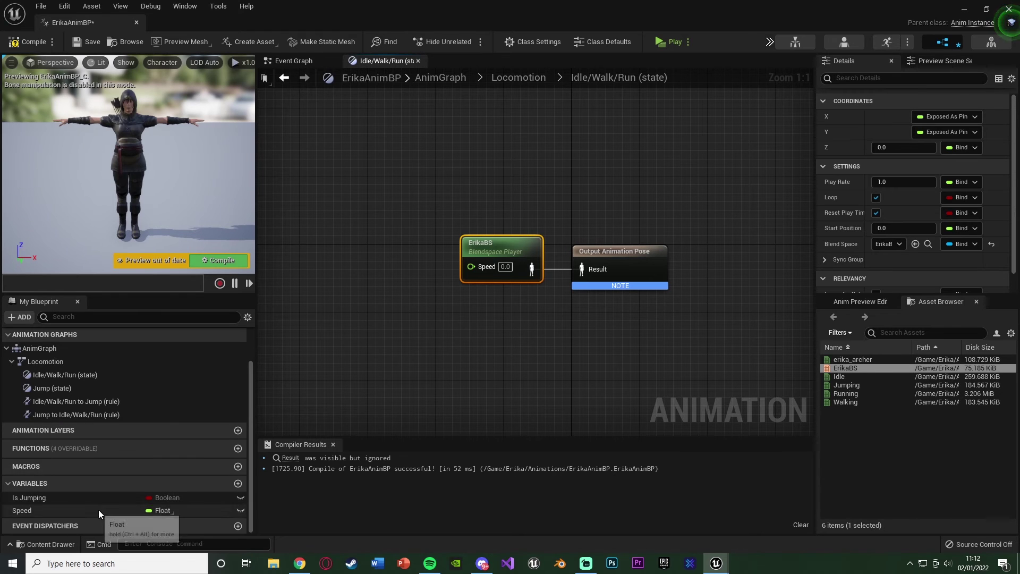
Step: Feed the Speed variable into the ErikaBS player's Speed input, straighten the connection, and compile and save ErikaAnimBP
left_click_drag(98, 509, 471, 262)
right_click(470, 269)
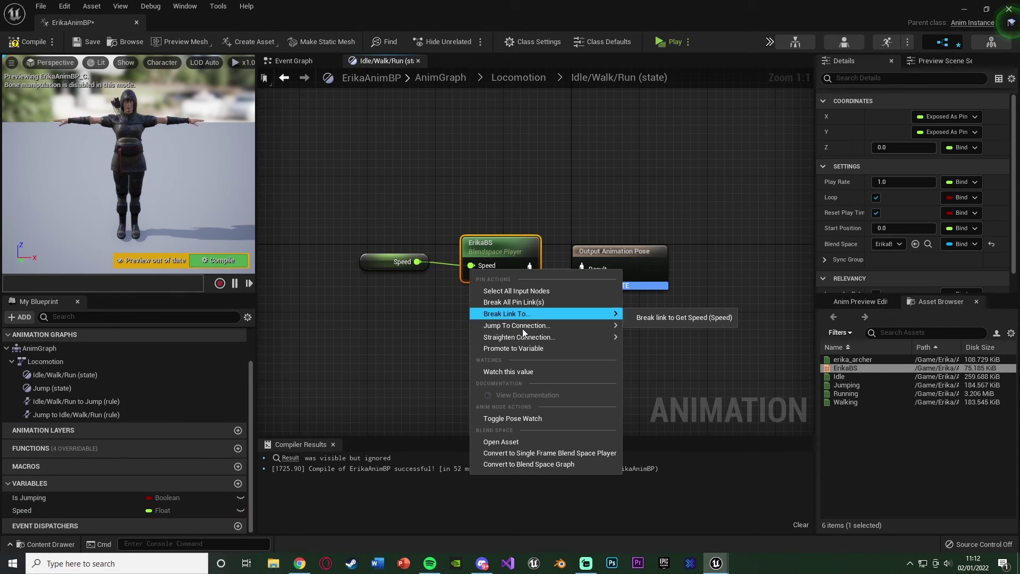
mouse_move(588, 340)
left_click(691, 340)
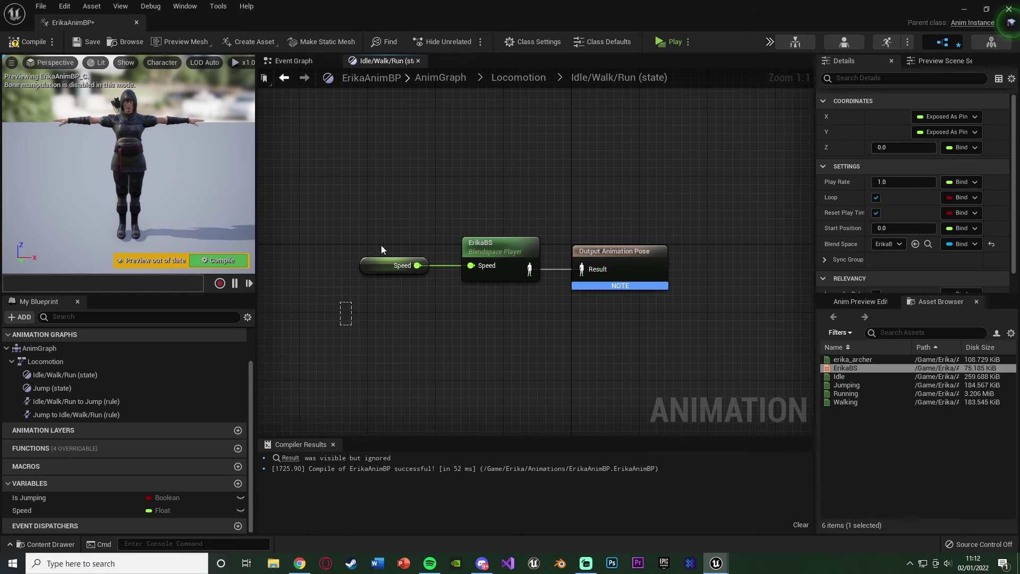
left_click(410, 183)
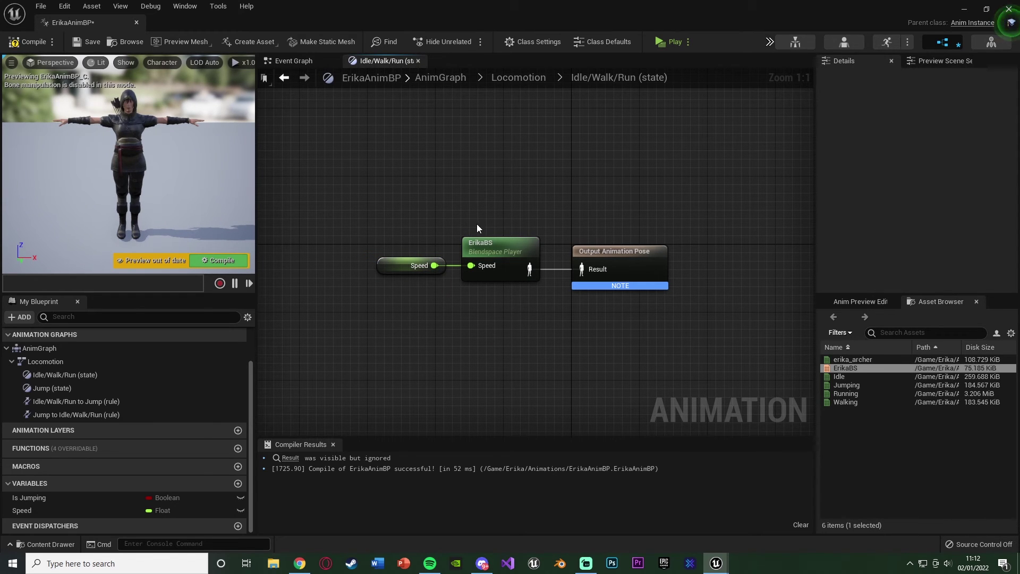
left_click(20, 46)
left_click(82, 47)
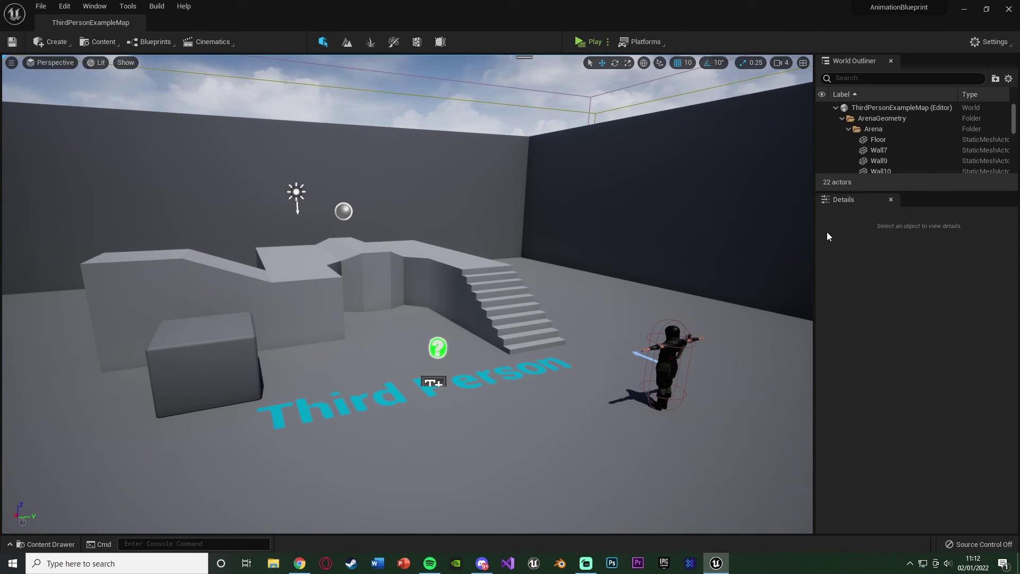
Step: In the main editor's level, inspect the placed character up close from the front
right_click_drag(773, 237, 807, 242)
key("w")
key("a")
key("s")
right_click_drag(519, 295, 571, 296)
key("w")
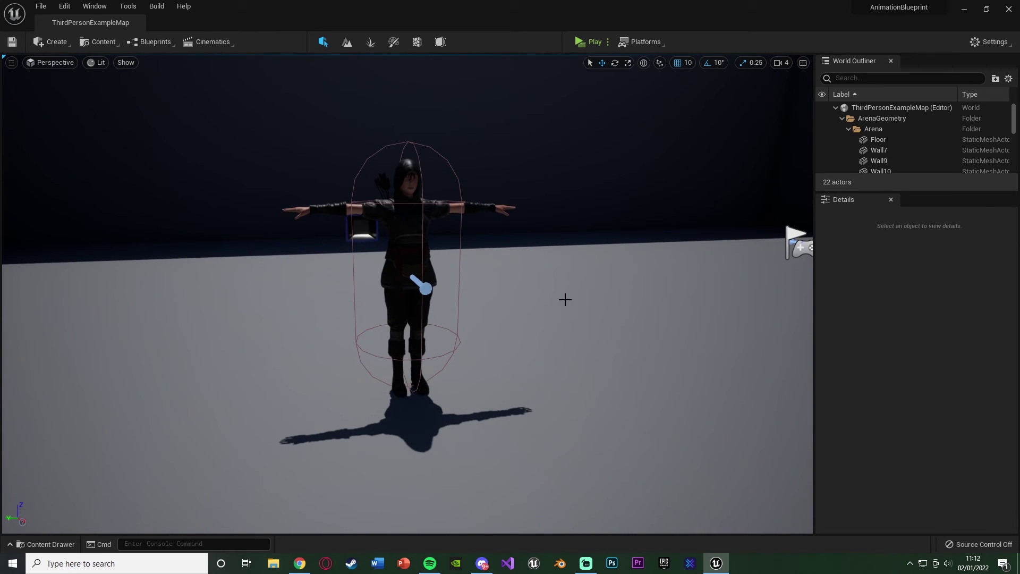
Step: Move the ThirdPersonCharacter blueprint from the ThirdPersonBP Blueprints folder into the Erika folder
key("ctrl+space")
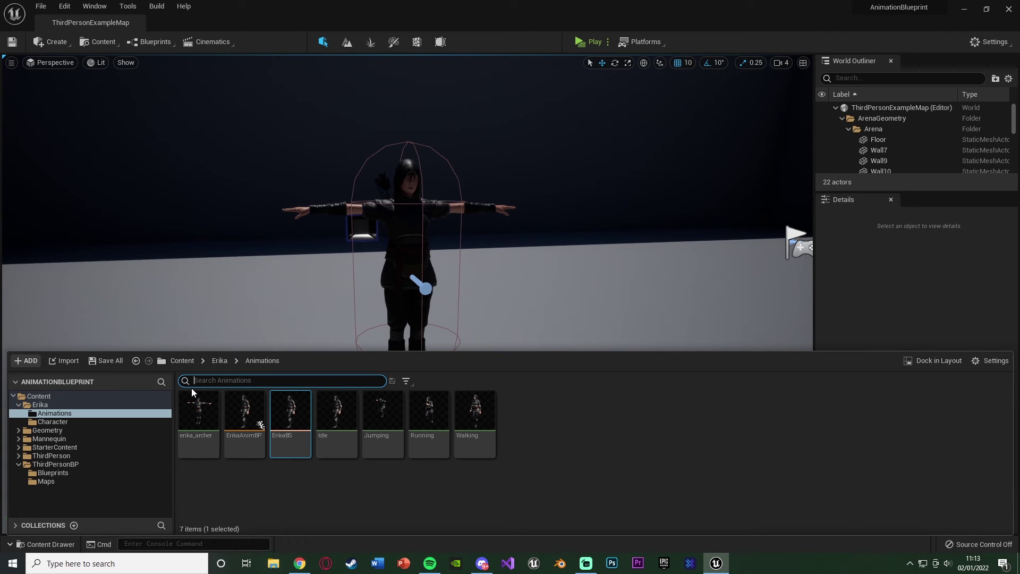
left_click(182, 361)
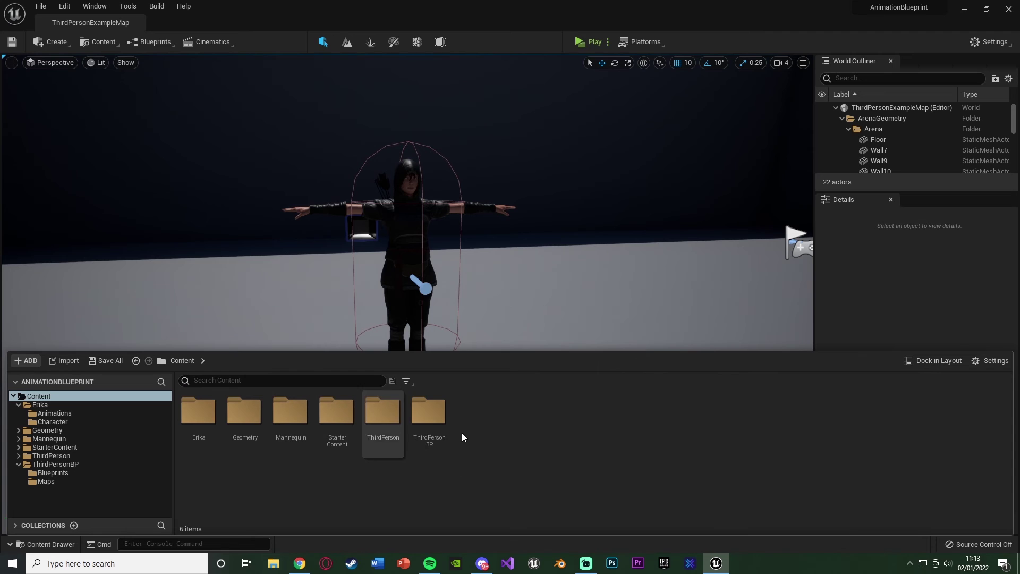
left_click(413, 427)
double_click(413, 427)
double_click(199, 410)
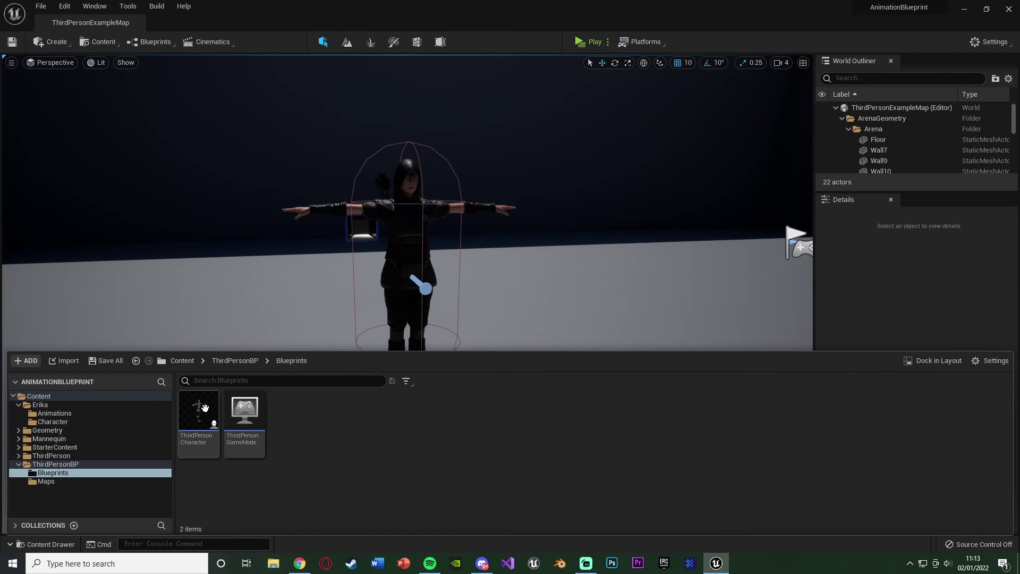
left_click_drag(191, 412, 51, 404)
left_click(90, 427)
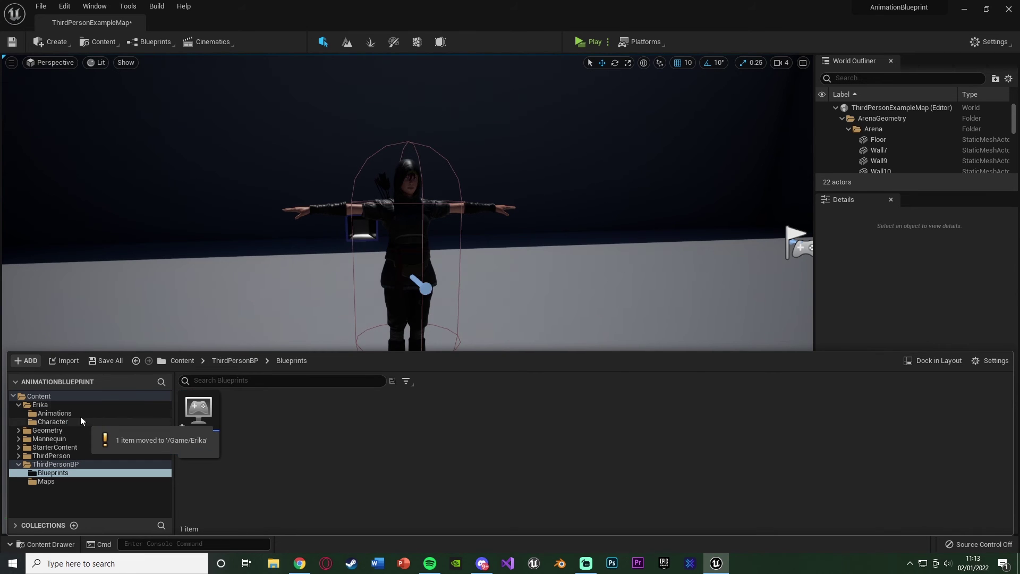
Step: In the Erika folder, rename the ThirdPersonCharacter blueprint as ErikaBP and open it for editing
left_click(44, 404)
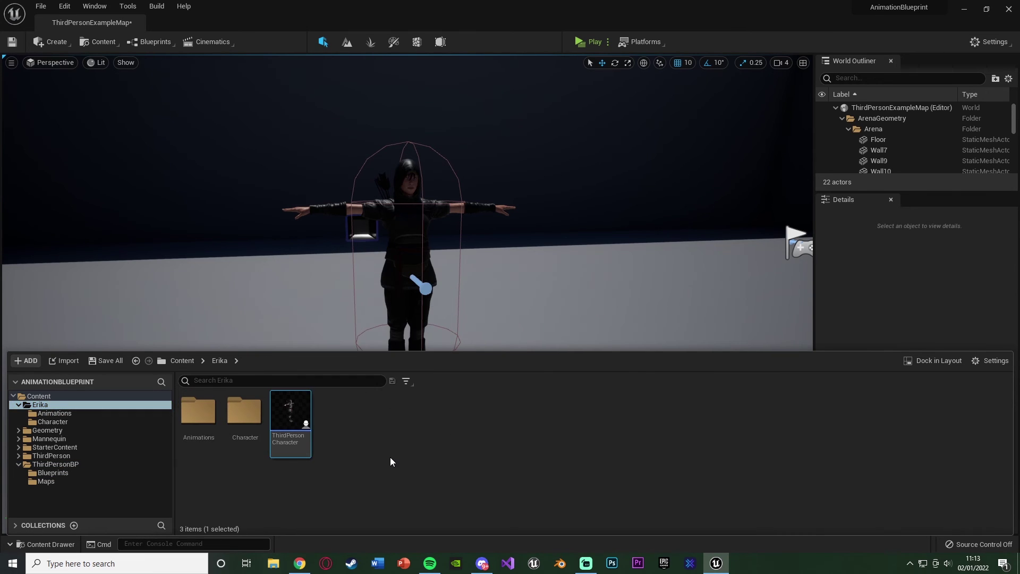
key("F2")
type("ErikaBP")
key("Return")
key("Return")
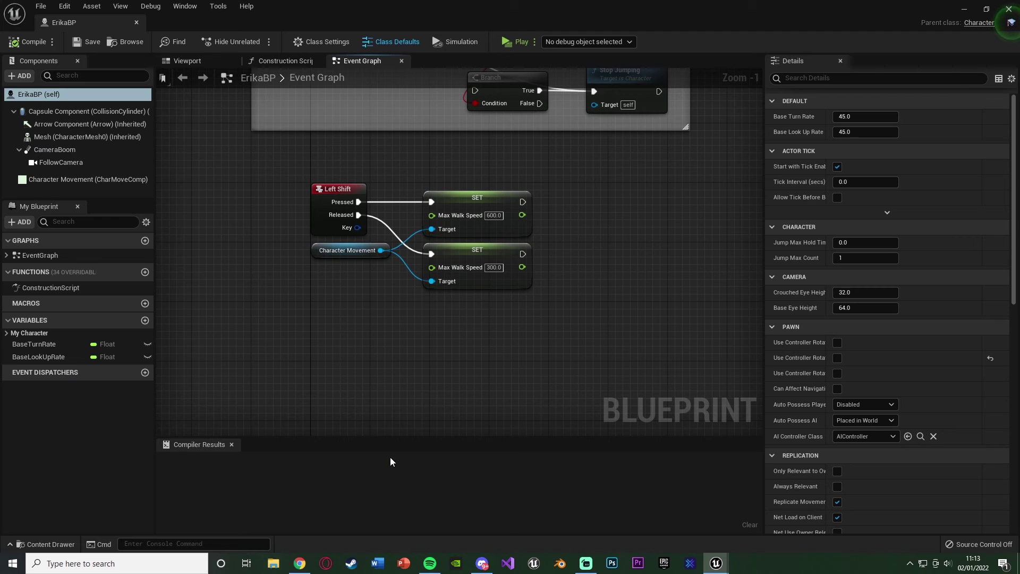
Step: Assign SK_Mannequin as the skeletal mesh of ErikaBP's Mesh component, compile, and view the character
left_click(201, 60)
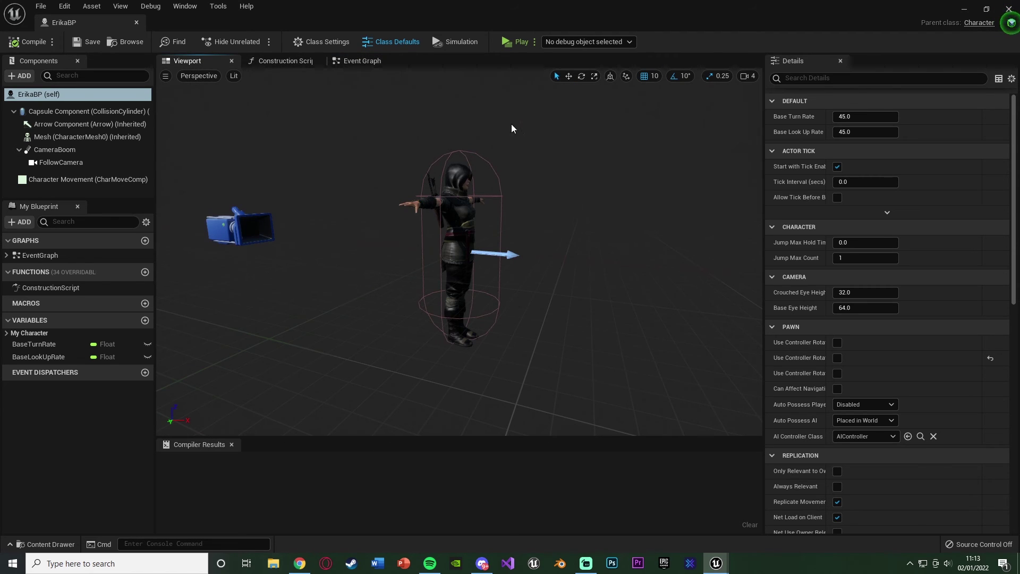
left_click(85, 137)
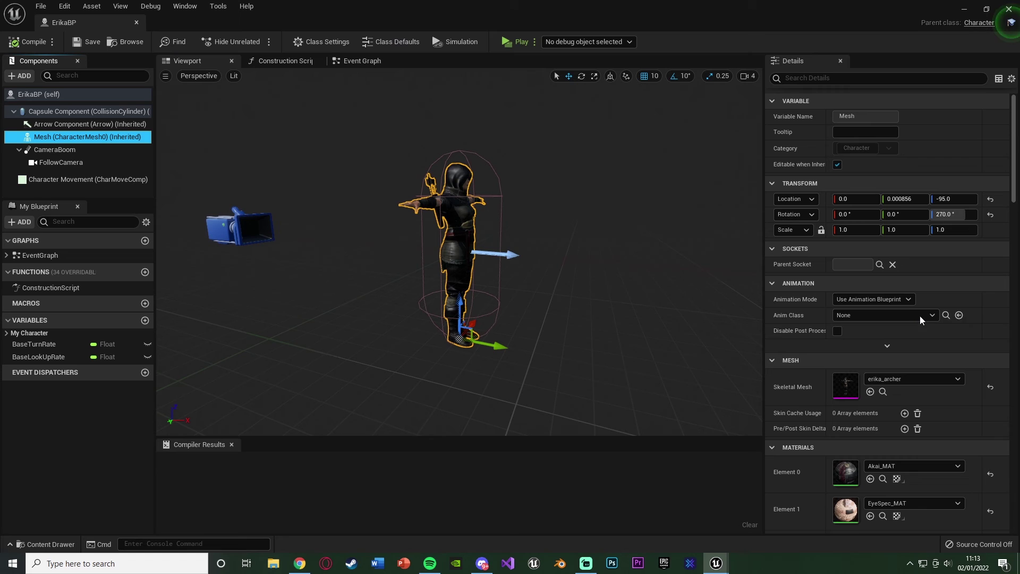
left_click(900, 380)
left_click(924, 270)
left_click(30, 41)
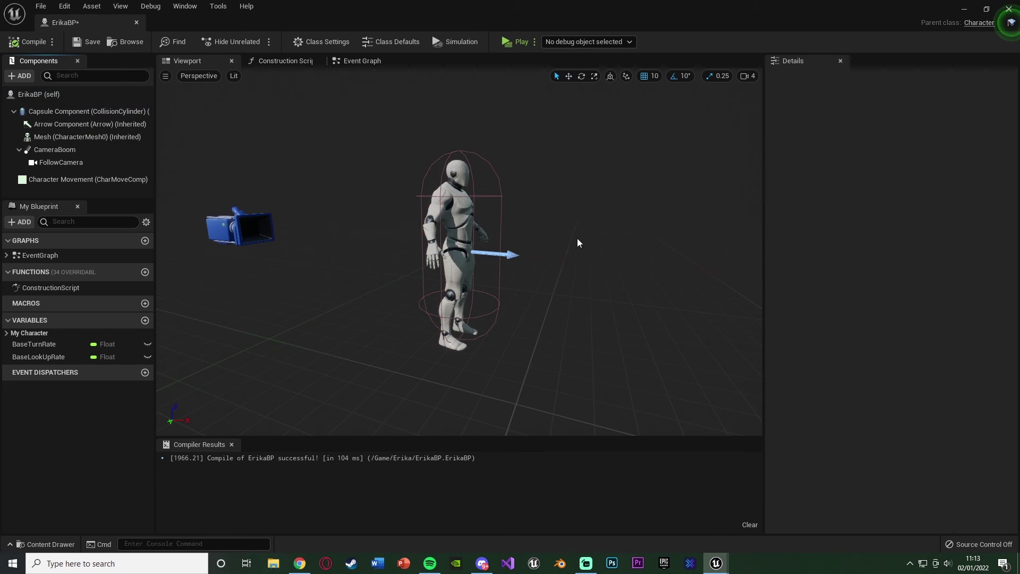
left_click_drag(577, 242, 588, 231)
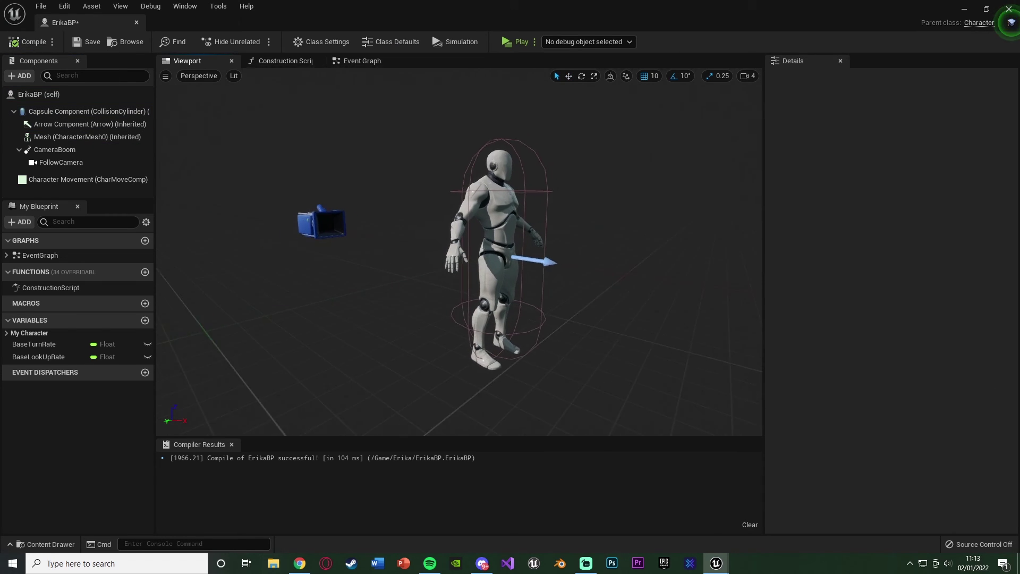
Step: Set the Mesh component's skeletal mesh to erika_archer and its anim class to ErikaAnimBP, and compile and save ErikaBP
left_click(79, 137)
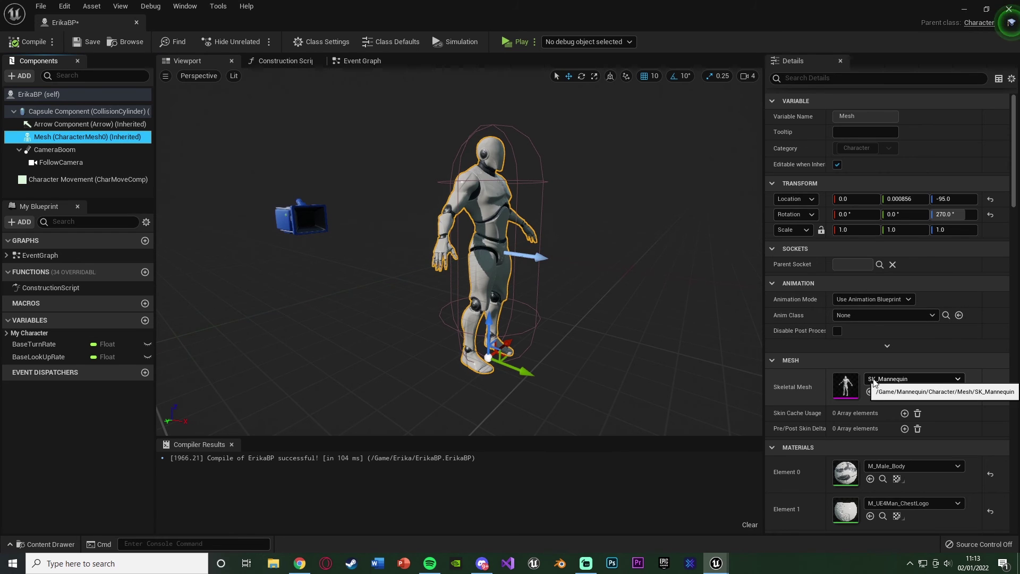
left_click(903, 379)
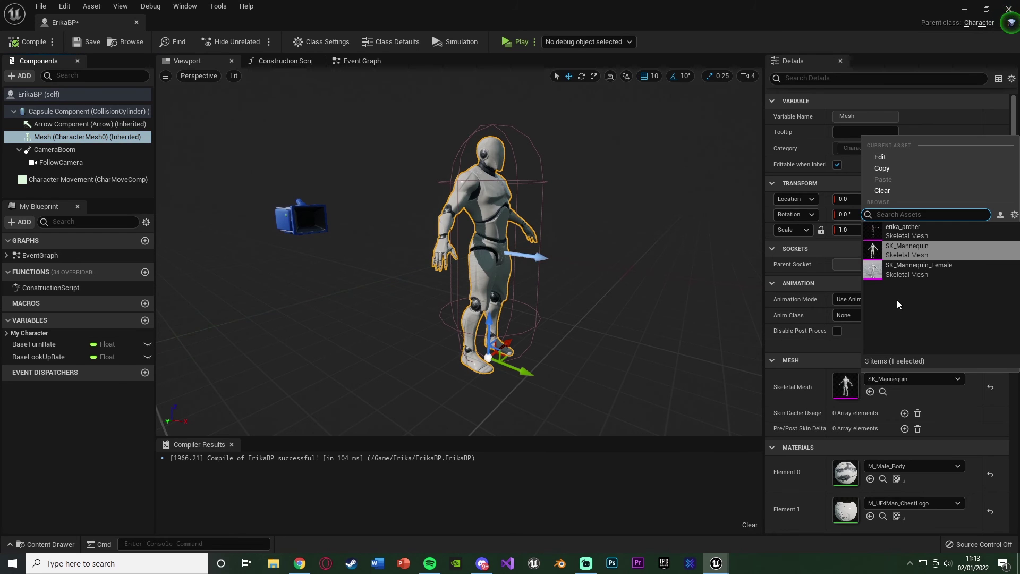
left_click(909, 233)
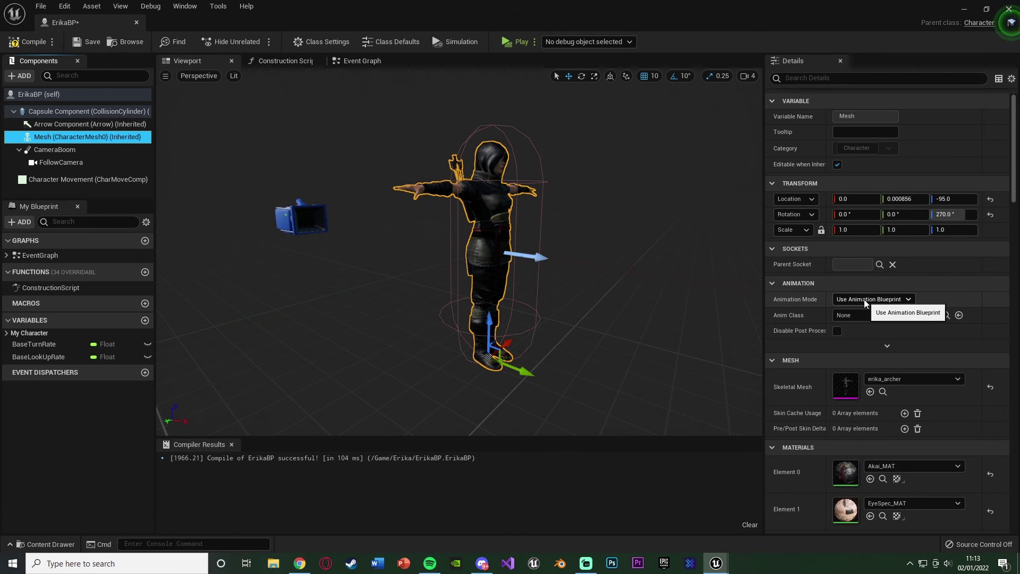
left_click(848, 315)
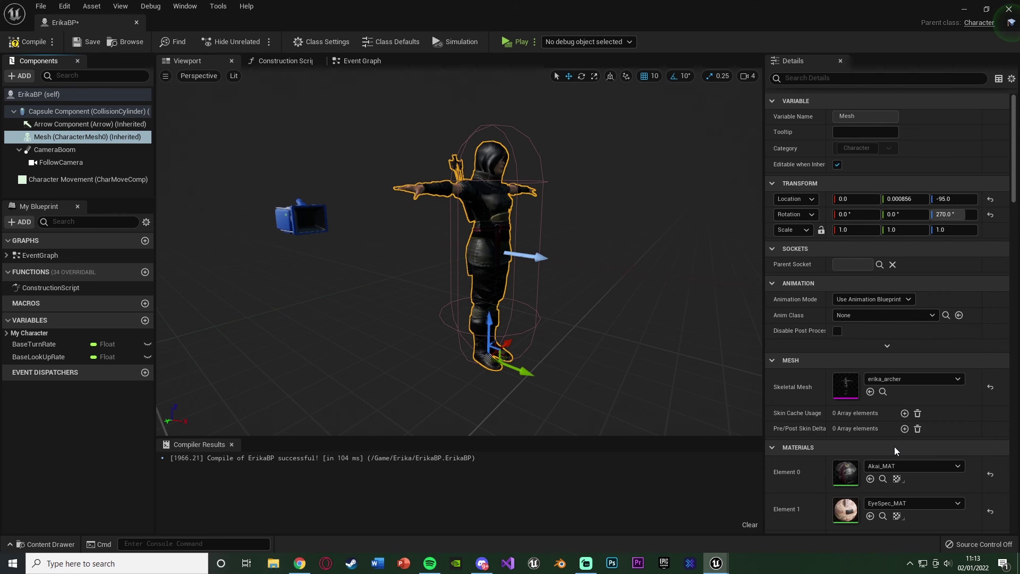
left_click(894, 445)
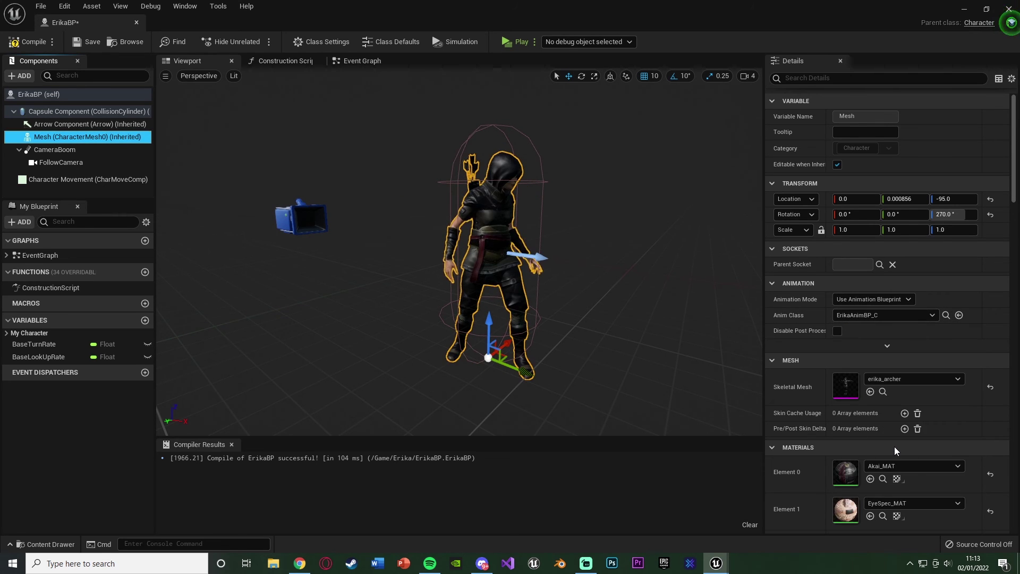
left_click(28, 41)
left_click(87, 42)
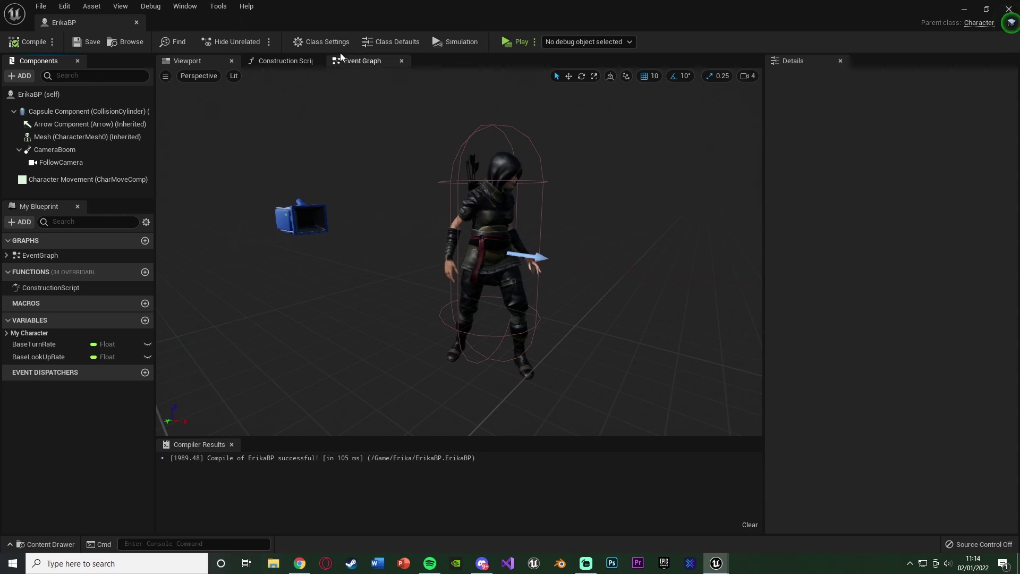
Step: Examine the Left Shift nodes that control Max Walk Speed in ErikaBP's event graph
left_click(352, 60)
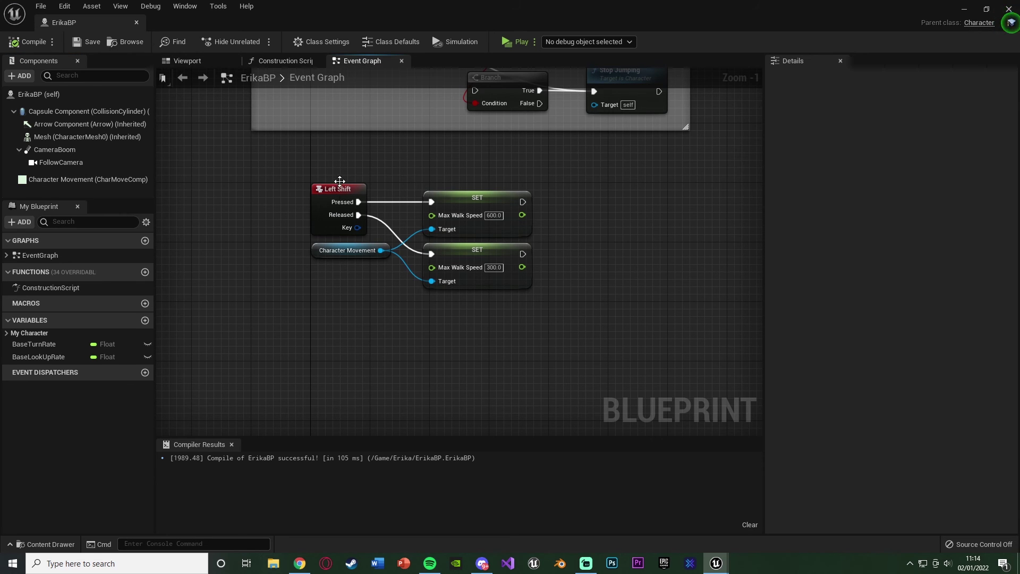
left_click_drag(287, 164, 539, 340)
left_click(539, 340)
Step: Look up the max walk and jump settings of the Character Movement component
left_click(121, 179)
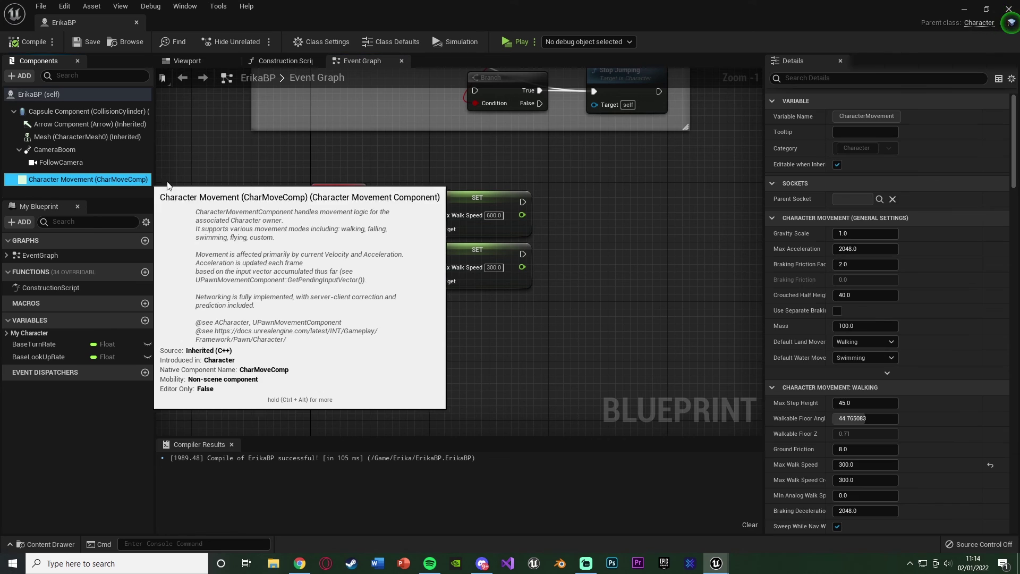
left_click(852, 77)
type("max walk")
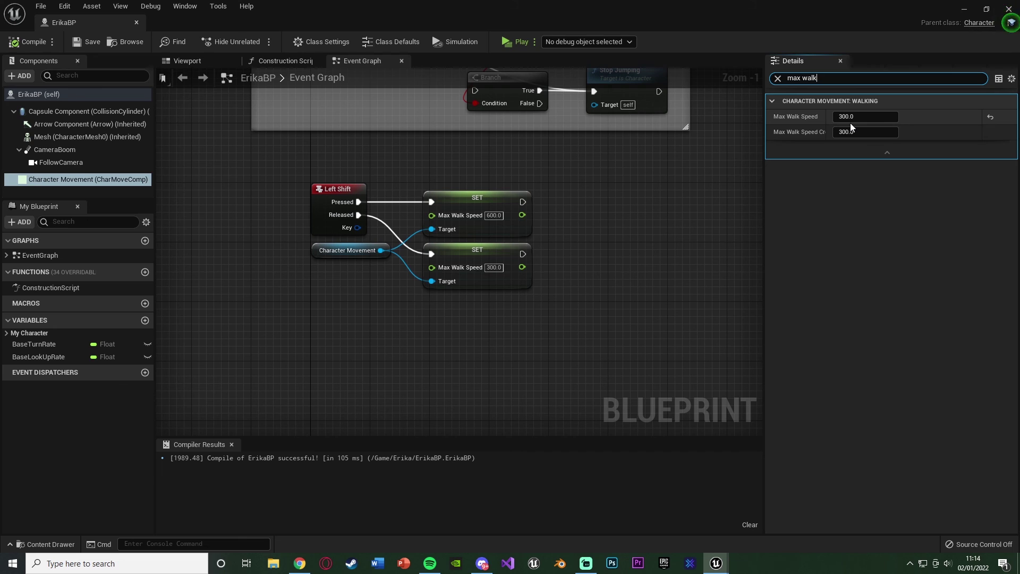
key("ctrl+a")
type("jump")
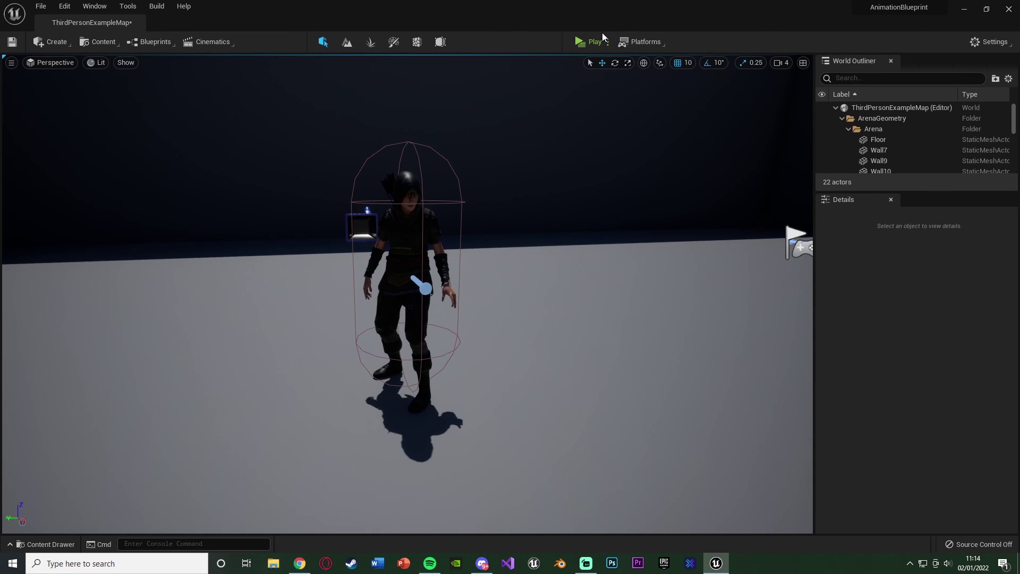
Step: Play-test the level in a preview window and check Erika's idle, walk and run animations by moving in all directions
key("alt+p")
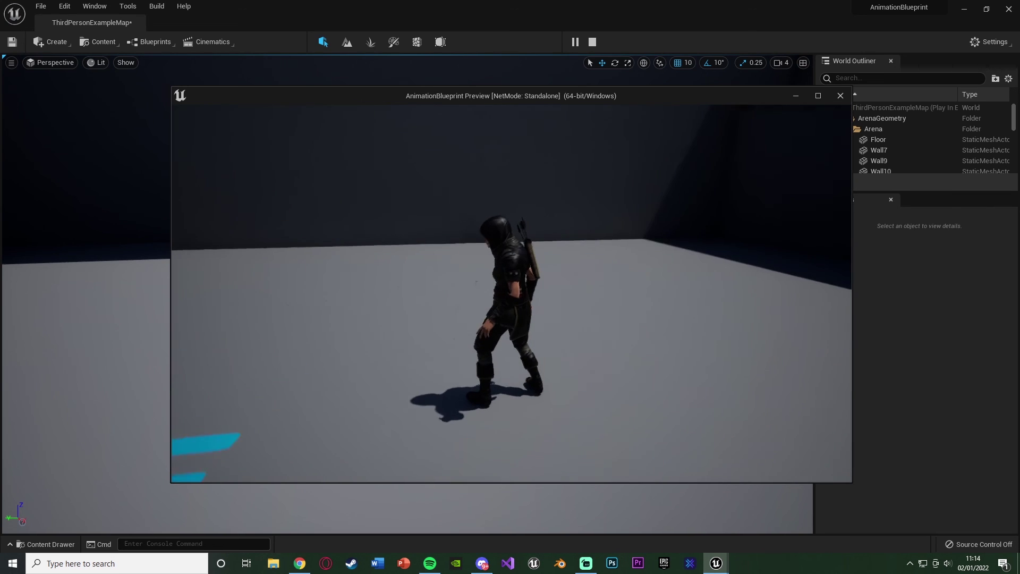
key("w")
key("w")
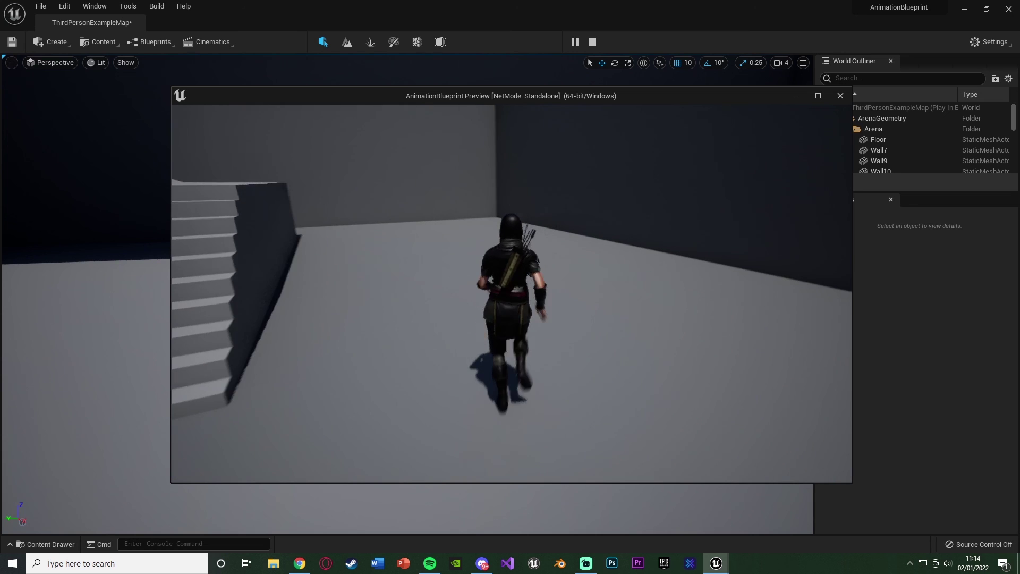
key("a")
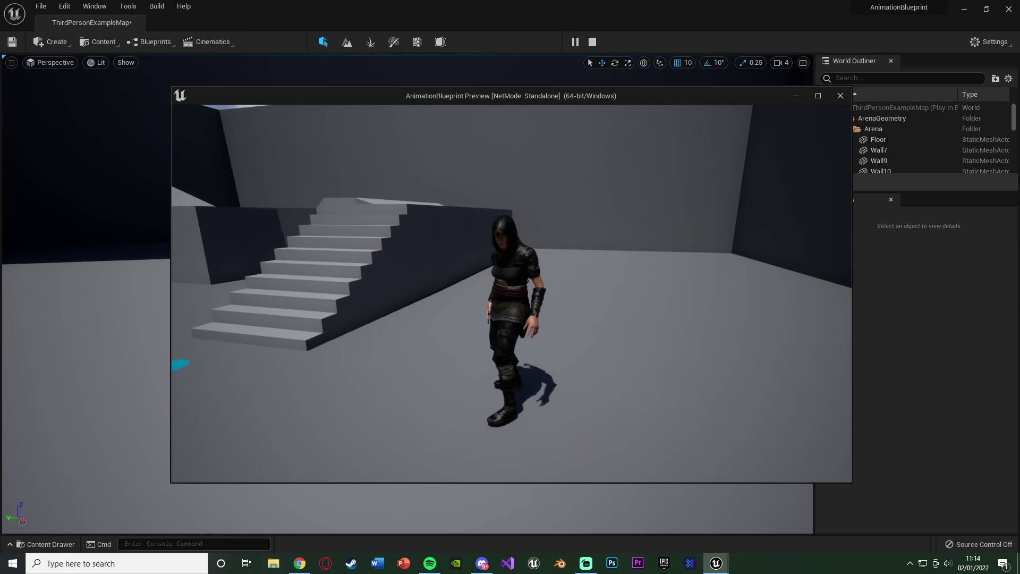
key("a")
key("s")
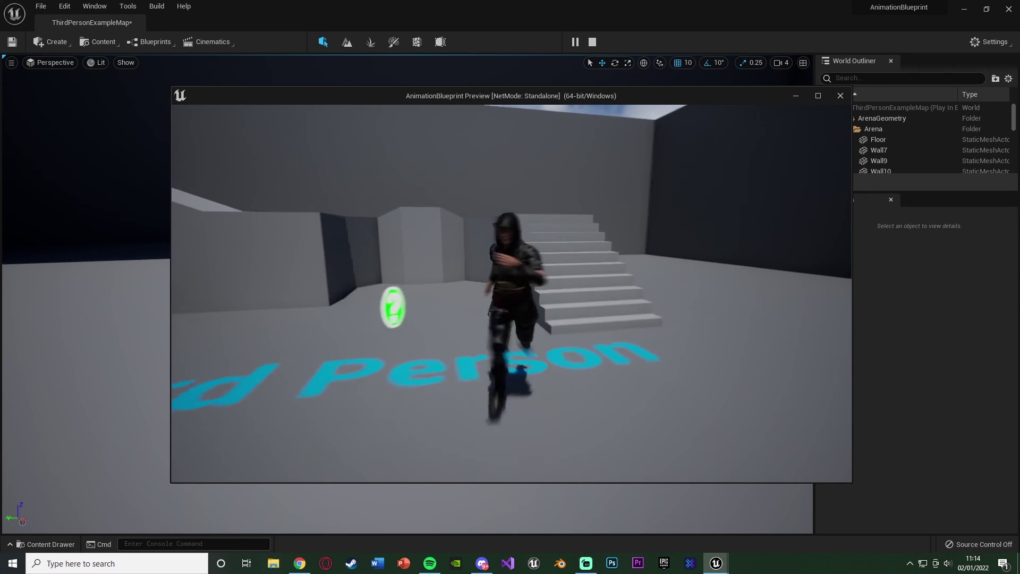
key("d")
key("w")
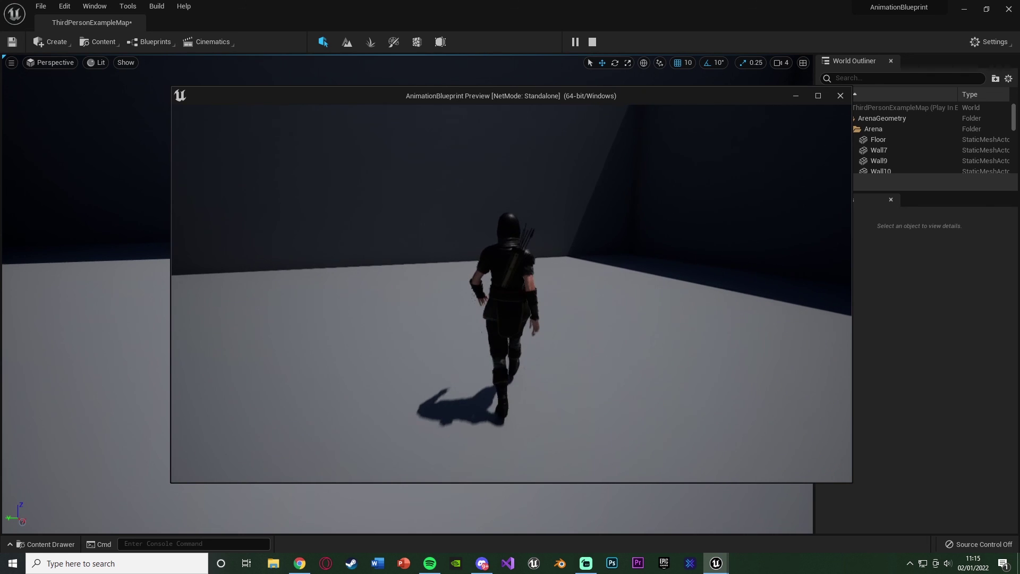
key("w")
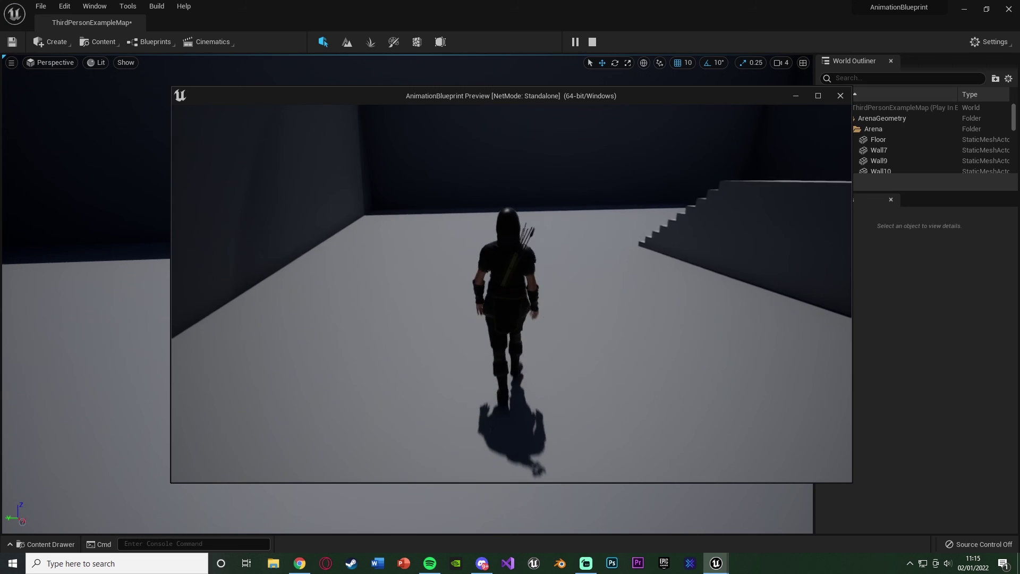
Step: Test Erika's jump animation repeatedly, both standing and while running around the arena
key("space")
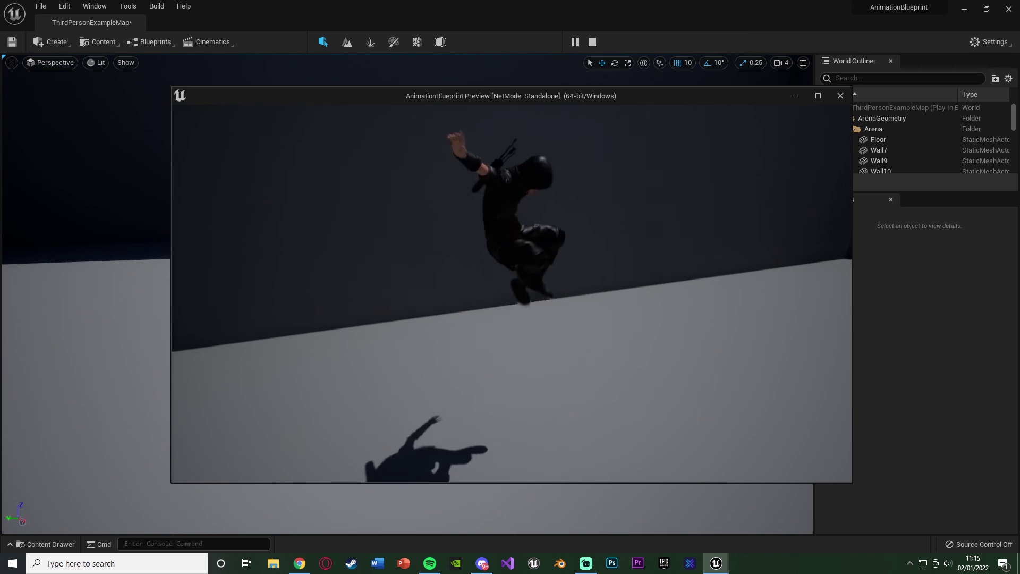
key("space")
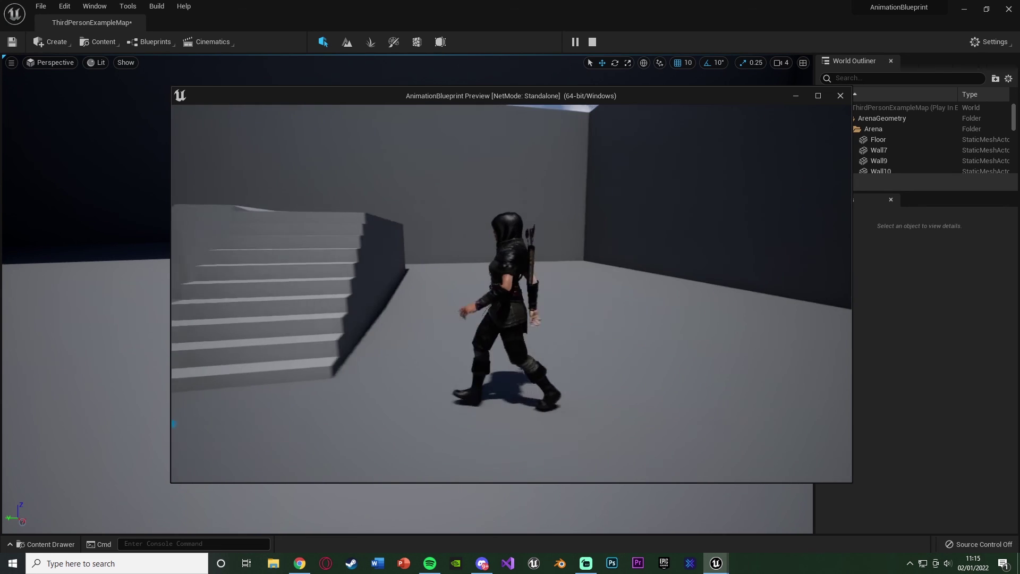
key("space")
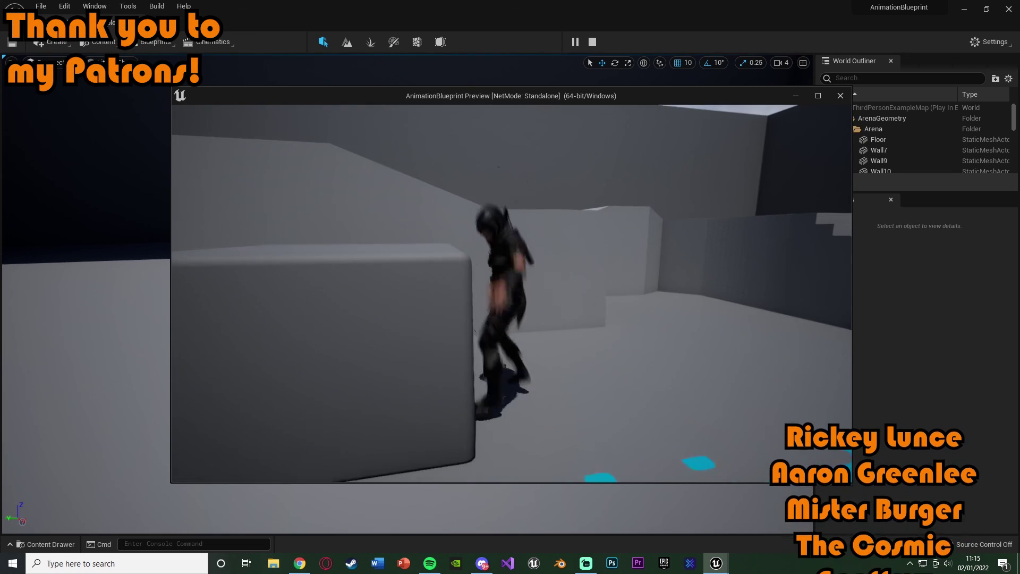
key("s")
key("d")
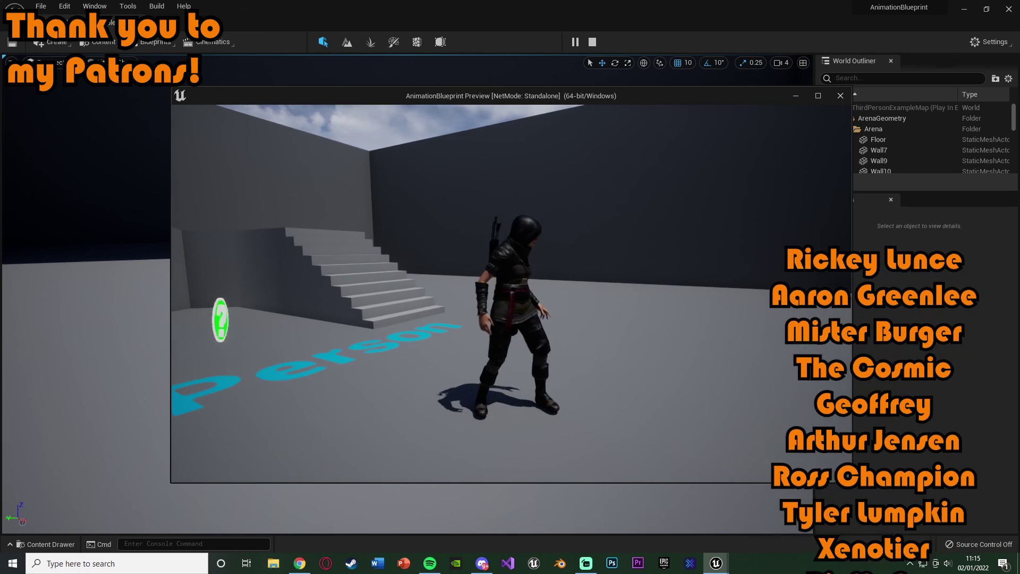
key("d")
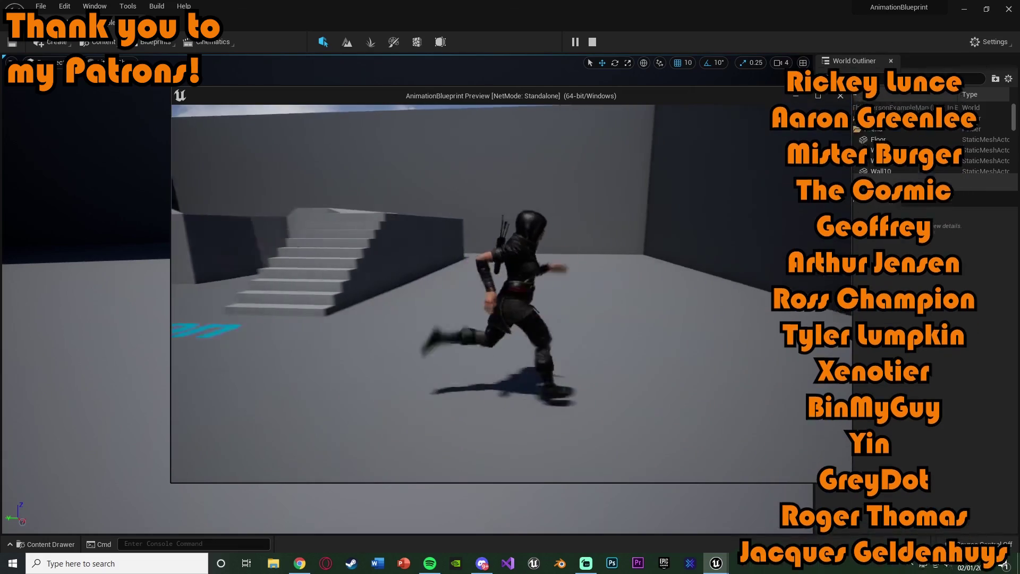
key("space")
key("a")
key("space")
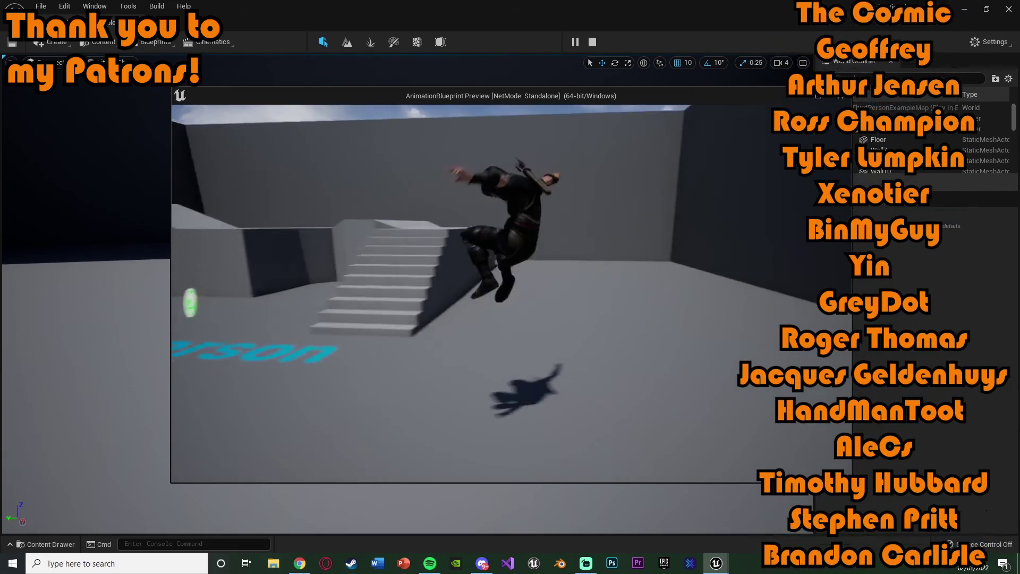
key("space")
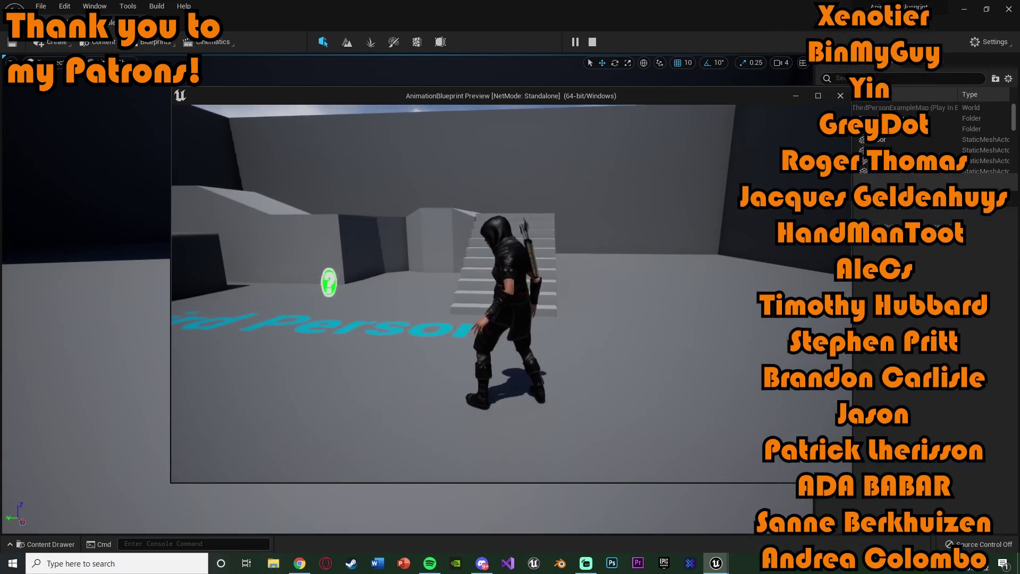
key("space")
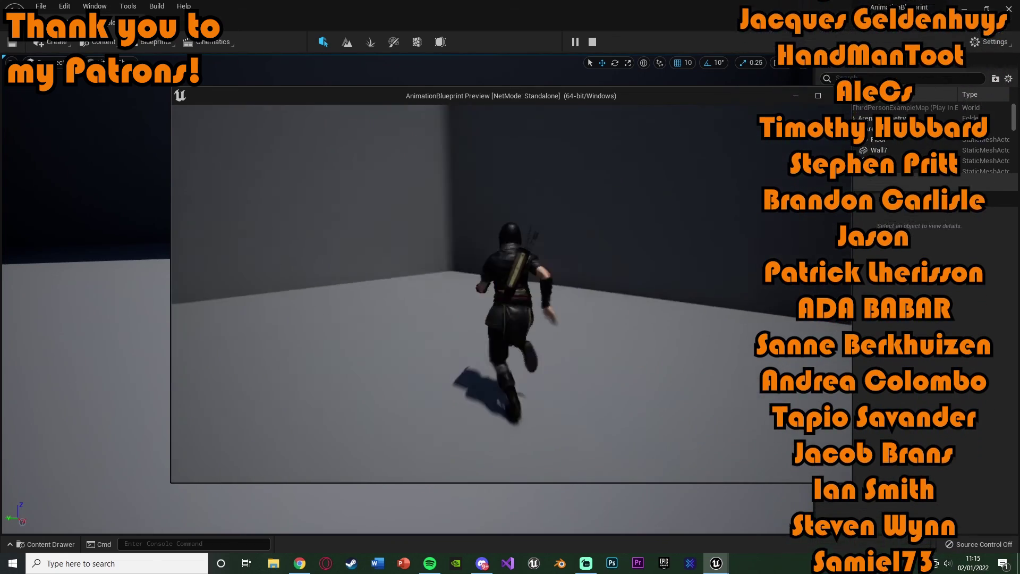
key("space")
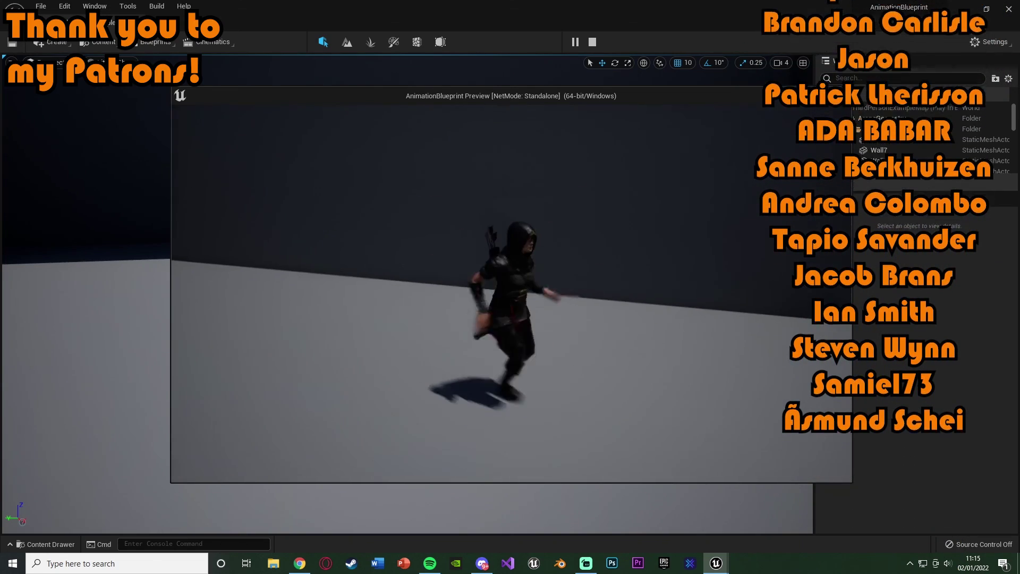
key("space")
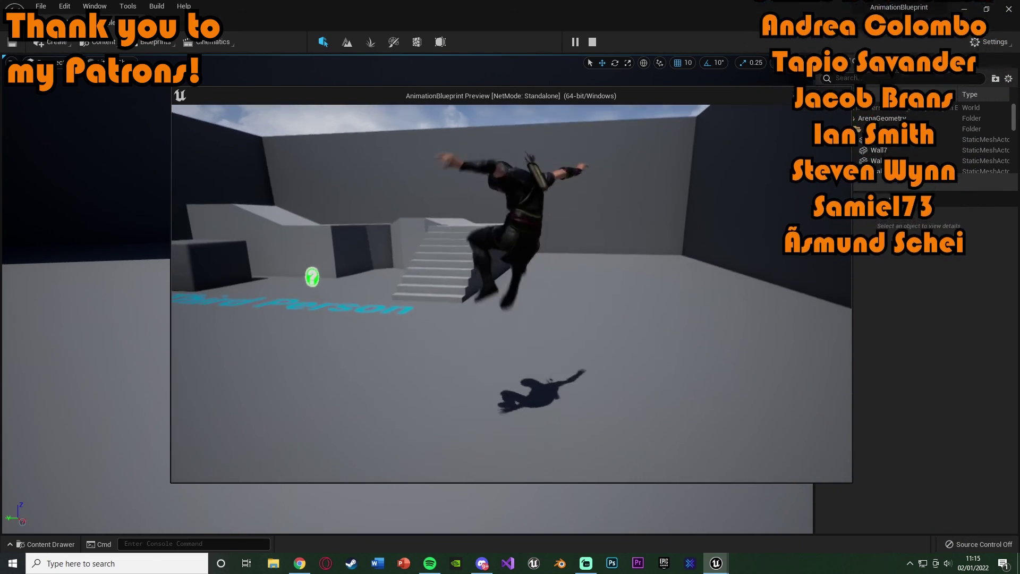
key("w")
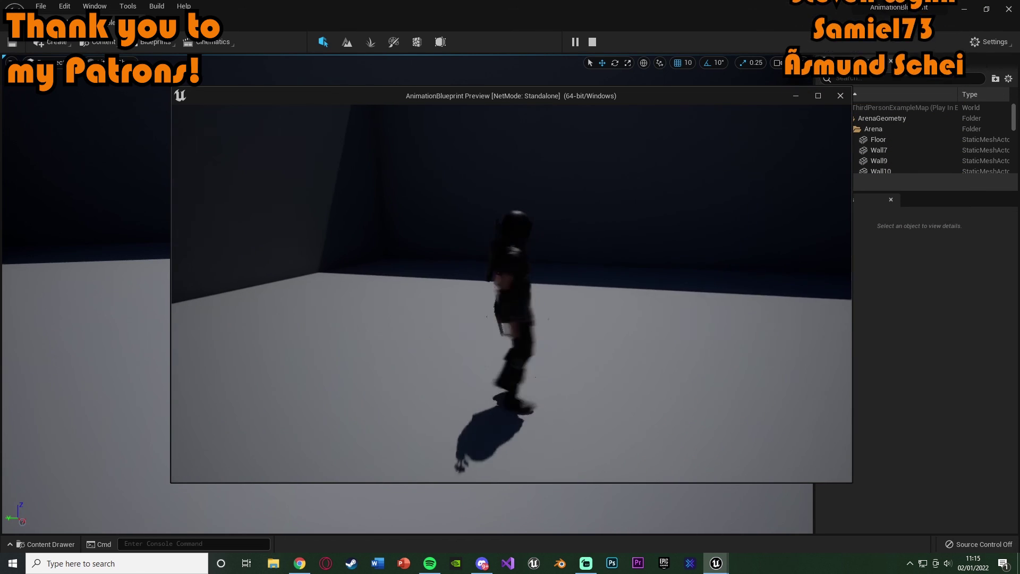